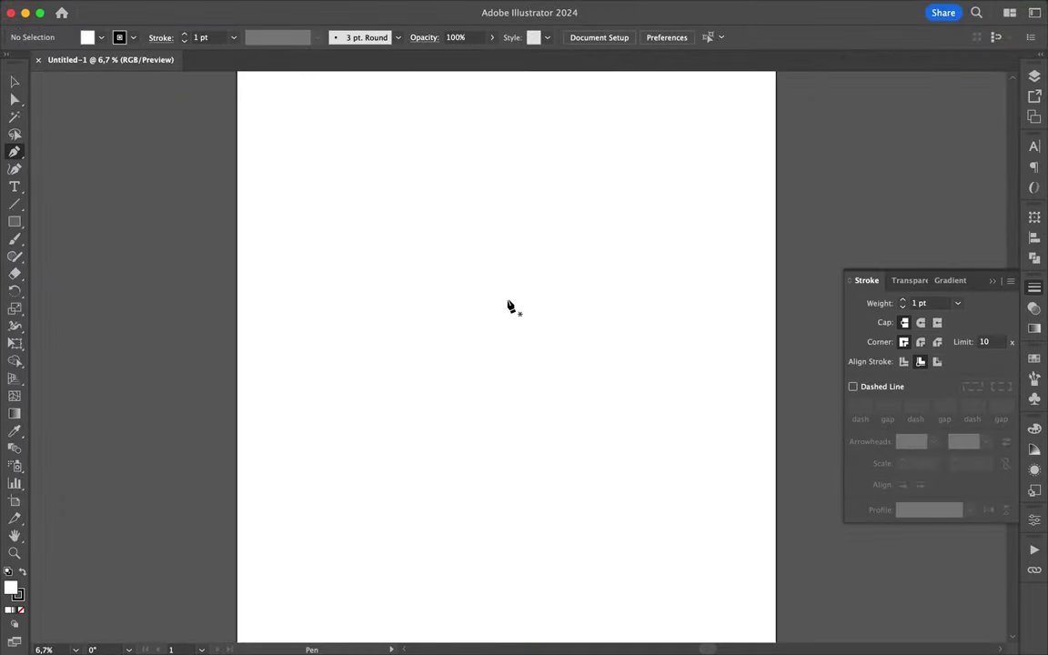
# Draw the angular notched outline of the shape with the Pen tool
pyautogui.click(375, 199)
pyautogui.click(374, 431)
pyautogui.click(644, 431)
pyautogui.click(644, 349)
pyautogui.click(665, 329)
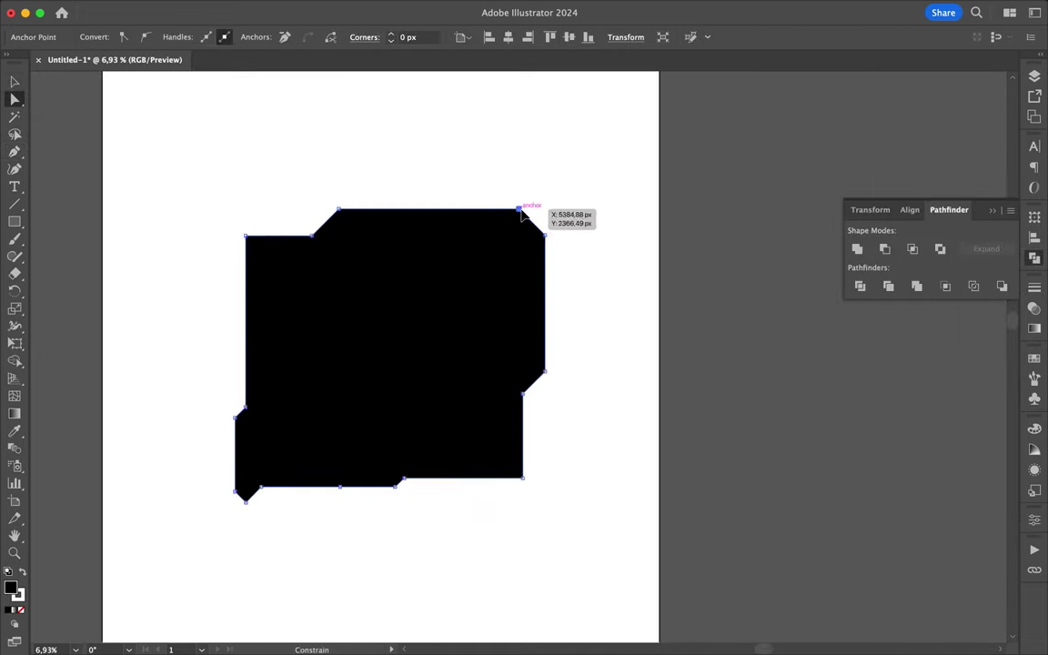
# Reposition the top corner anchors to tilt and flatten the shape's upper edge
pyautogui.moveTo(518, 208); pyautogui.dragTo(535, 222)
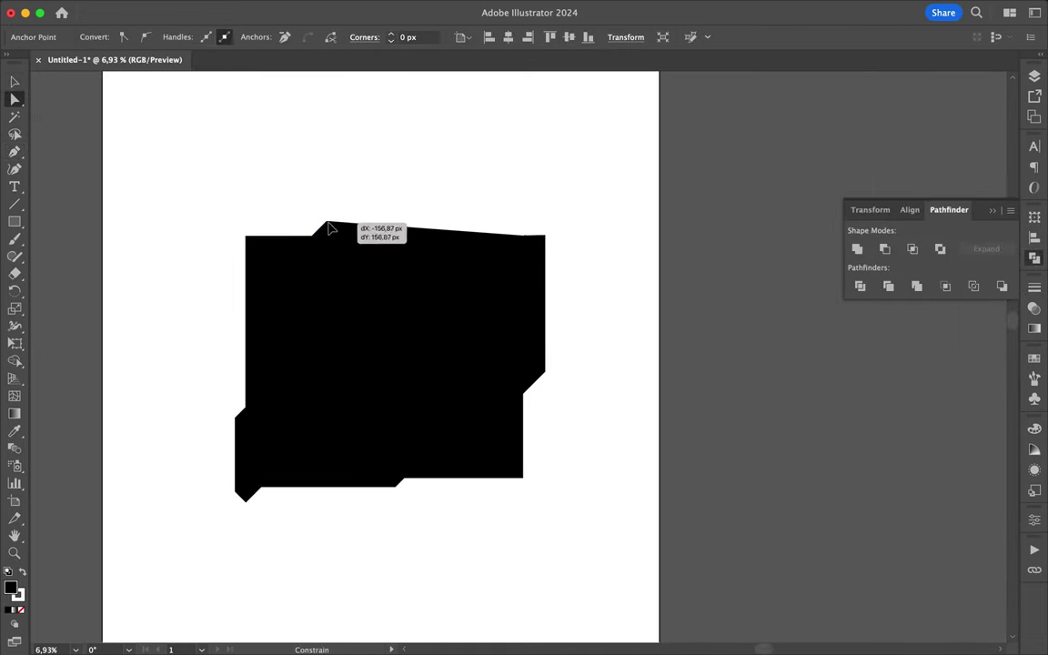
pyautogui.click(384, 203)
pyautogui.press('super+r')
pyautogui.moveTo(334, 221); pyautogui.dragTo(280, 224)
pyautogui.scroll(3, 328, 222)
pyautogui.click(361, 181)
pyautogui.scroll(-3, 361, 181)
# Round off the top-left and top-right corners and fill the shape with white
pyautogui.press('v')
pyautogui.scroll(3, 563, 201)
pyautogui.click(563, 201)
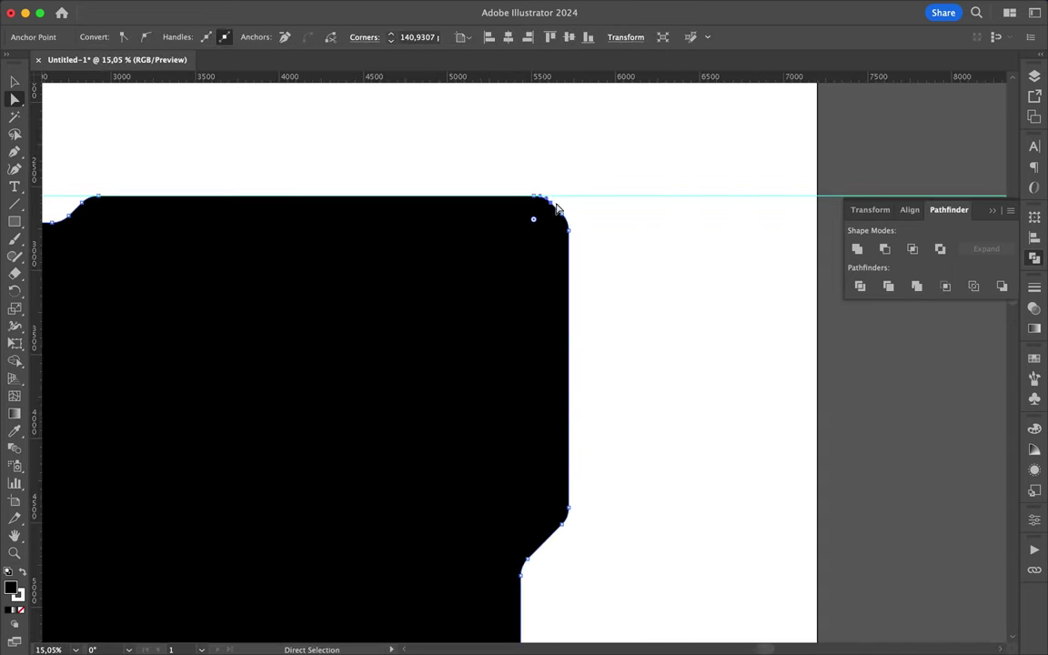
pyautogui.click(586, 196)
pyautogui.scroll(-5, 413, 456)
pyautogui.press('v')
pyautogui.click(414, 456)
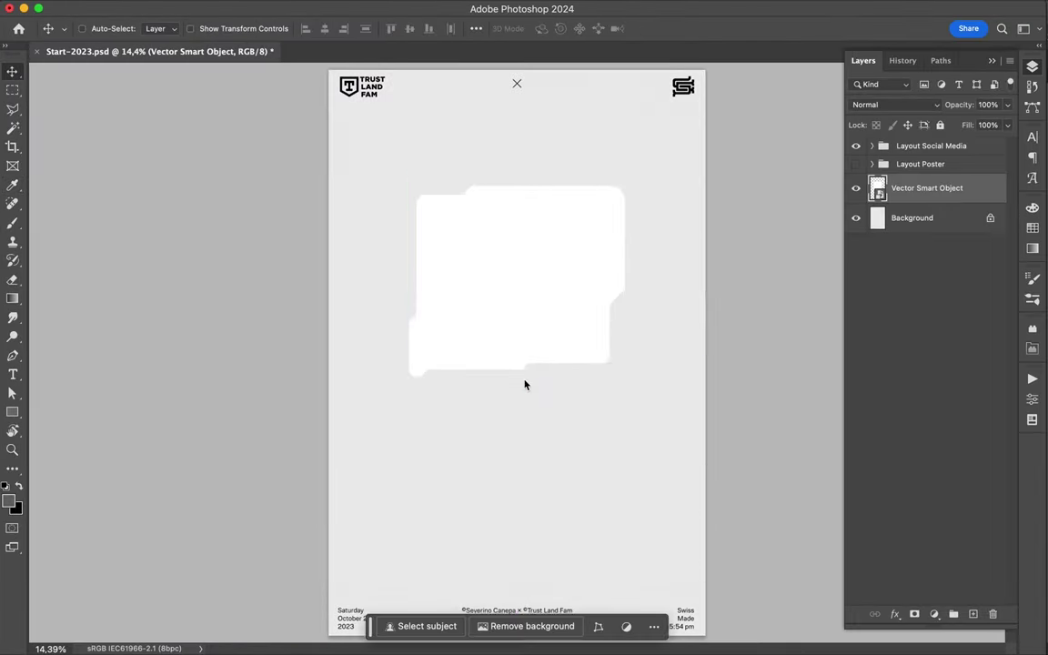
# Add a grey Satin effect to the shape layer's style
pyautogui.doubleClick(975, 189)
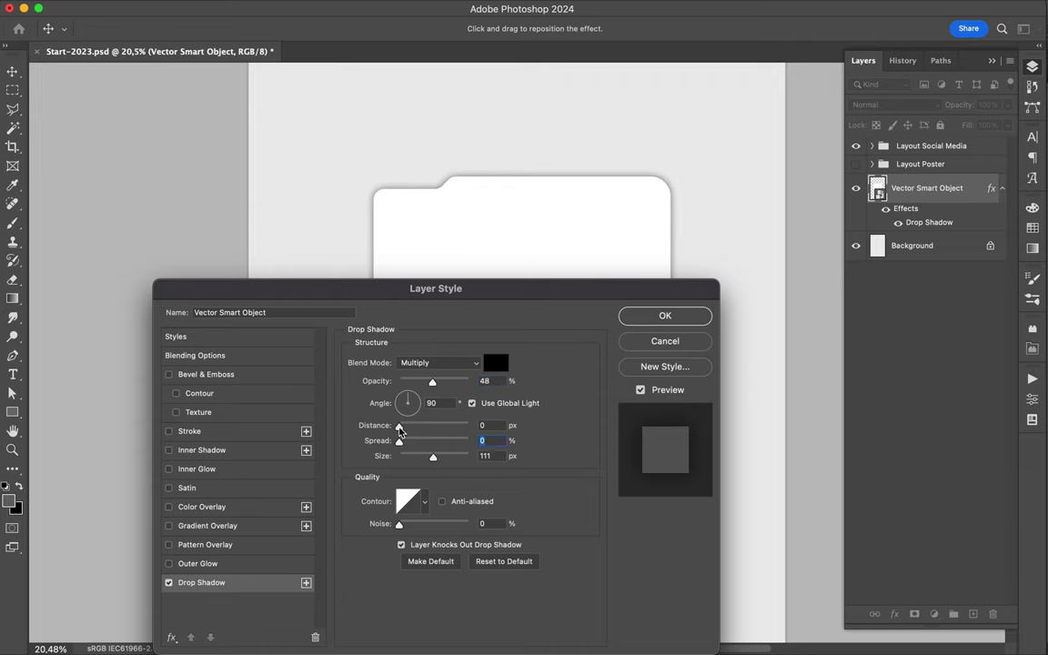
pyautogui.click(186, 488)
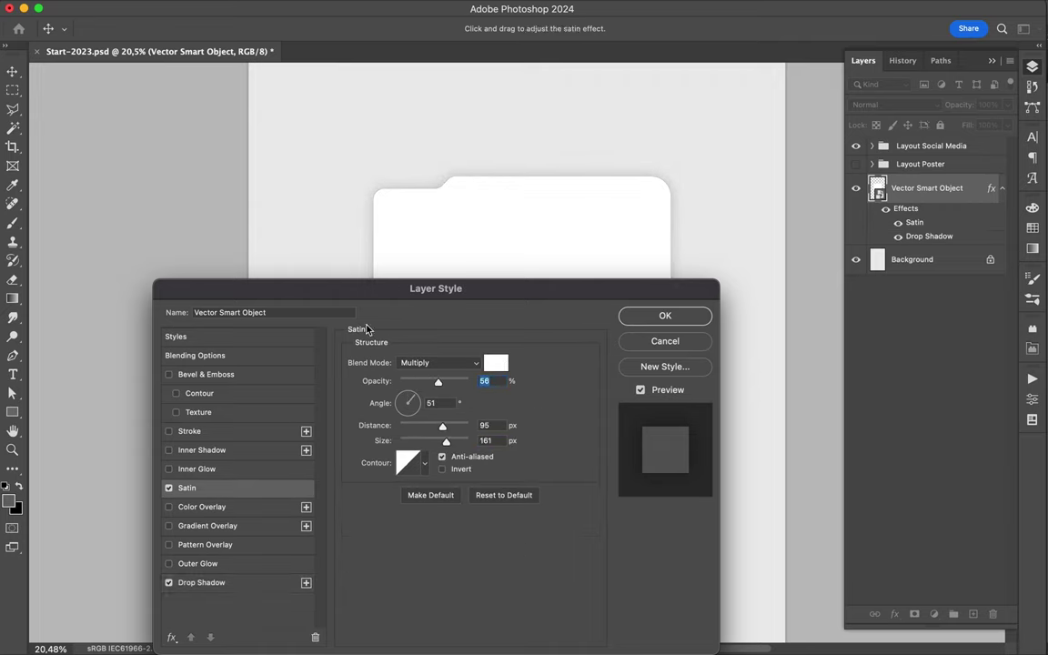
pyautogui.click(496, 363)
pyautogui.click(406, 232)
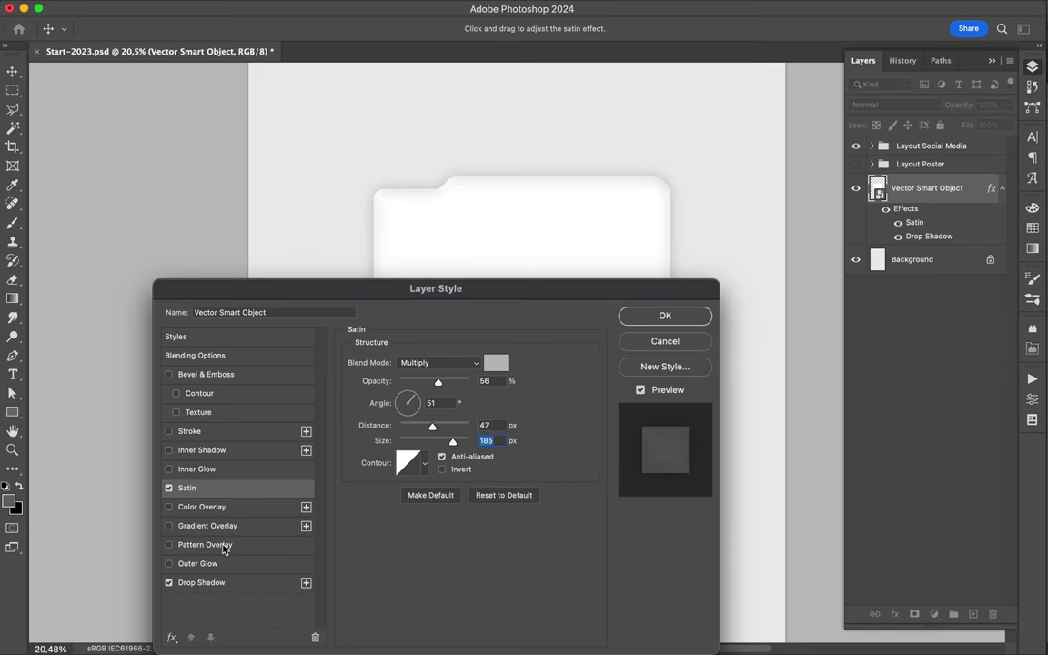
# Turn on Bevel & Emboss, trying Pillow Emboss then Inner Bevel, and adjust depth and size
pyautogui.click(206, 374)
pyautogui.moveTo(449, 288)
pyautogui.mouseDown()
pyautogui.moveTo(337, 107)
pyautogui.moveTo(186, 133)
pyautogui.mouseUp()
pyautogui.click(150, 202)
pyautogui.click(148, 243)
pyautogui.click(150, 201)
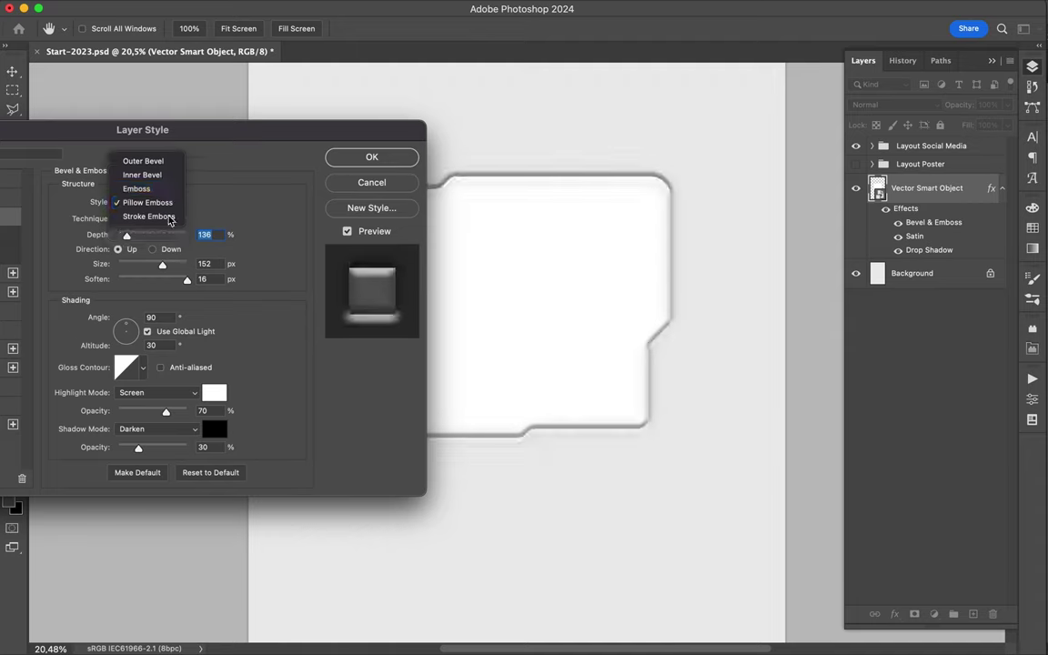
pyautogui.click(142, 161)
pyautogui.click(150, 202)
pyautogui.click(143, 205)
pyautogui.moveTo(162, 263)
pyautogui.mouseDown()
pyautogui.moveTo(127, 241)
pyautogui.moveTo(151, 238)
pyautogui.moveTo(160, 264)
pyautogui.mouseUp()
pyautogui.moveTo(102, 130); pyautogui.dragTo(255, 125)
# Try the Emboss style with the Smooth technique and a shallower depth
pyautogui.click(47, 324)
pyautogui.click(66, 210)
pyautogui.click(303, 196)
pyautogui.click(292, 208)
pyautogui.moveTo(363, 123); pyautogui.dragTo(154, 87)
pyautogui.moveTo(97, 192); pyautogui.dragTo(82, 192)
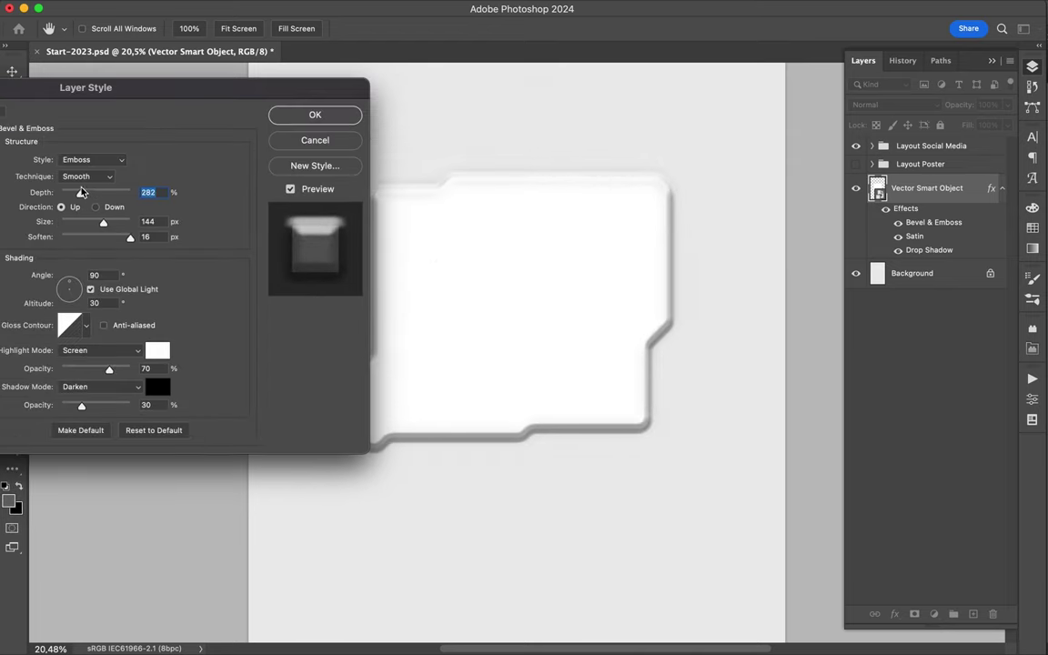
pyautogui.click(86, 176)
pyautogui.click(82, 161)
pyautogui.click(92, 159)
# Use Inner Bevel at depth 95, angle 143°, altitude 85, with a grey highlight at 46%
pyautogui.click(91, 188)
pyautogui.click(93, 159)
pyautogui.click(87, 160)
pyautogui.moveTo(81, 193)
pyautogui.mouseDown()
pyautogui.moveTo(66, 193)
pyautogui.moveTo(101, 222)
pyautogui.mouseUp()
pyautogui.moveTo(73, 284); pyautogui.dragTo(69, 289)
pyautogui.click(158, 350)
pyautogui.click(400, 234)
pyautogui.moveTo(109, 369); pyautogui.dragTo(92, 369)
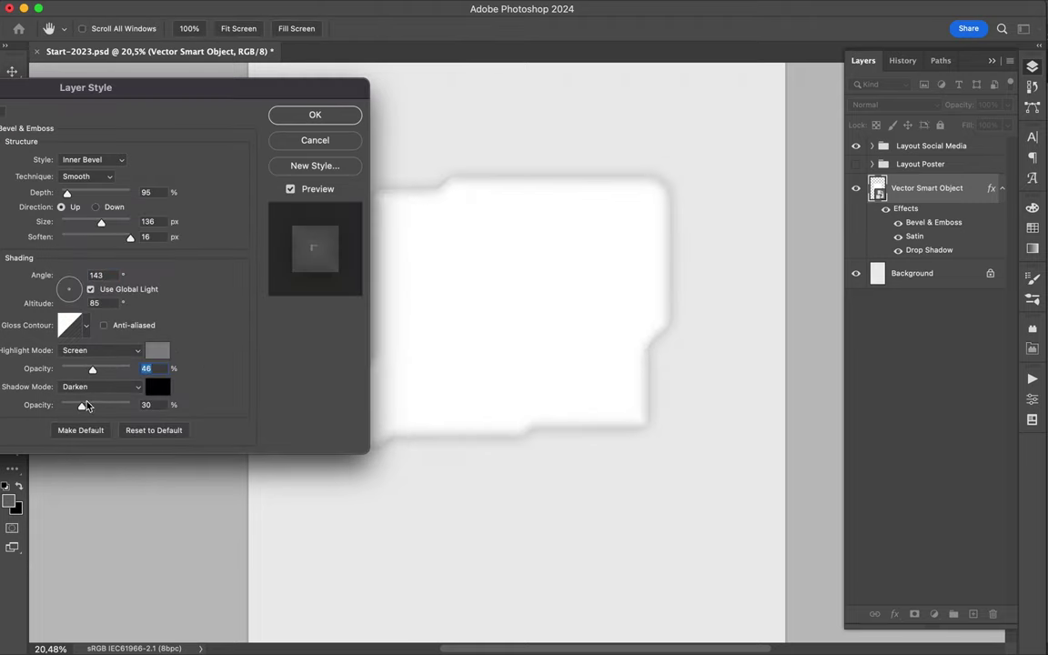
# Add a black Inner Shadow to the shape
pyautogui.moveTo(290, 88); pyautogui.dragTo(502, 73)
pyautogui.click(119, 229)
pyautogui.click(357, 144)
pyautogui.click(94, 416)
pyautogui.click(402, 232)
# Replace the inner shadow with a Normal-blend Gradient Overlay at 16% opacity and apply
pyautogui.click(30, 231)
pyautogui.click(30, 307)
pyautogui.click(69, 308)
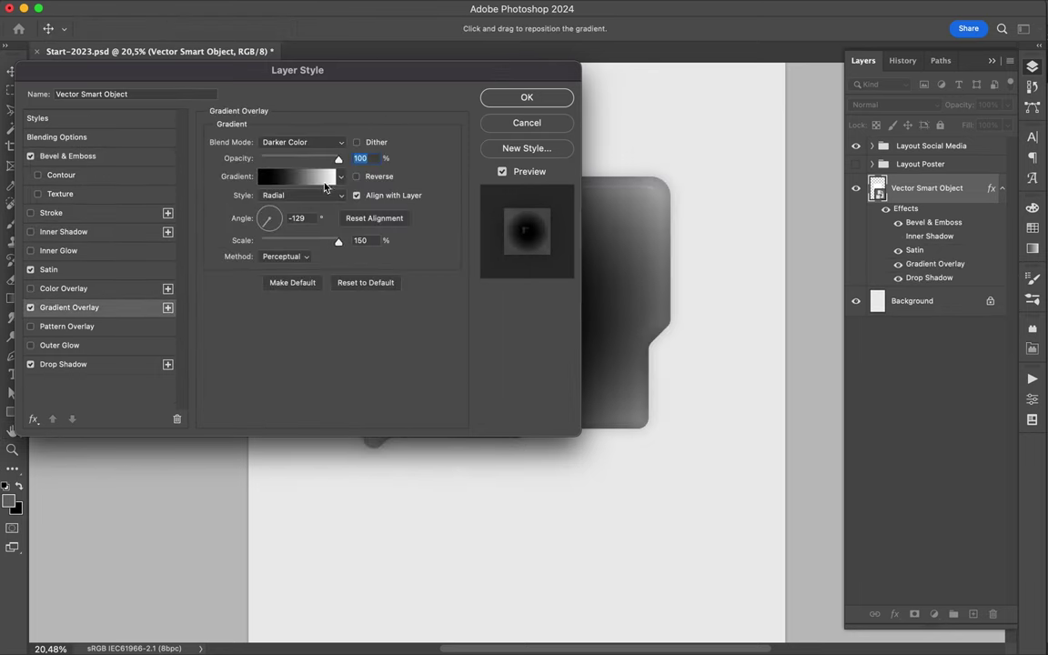
pyautogui.click(303, 142)
pyautogui.click(277, 48)
pyautogui.moveTo(299, 159); pyautogui.dragTo(274, 158)
pyautogui.moveTo(332, 71)
pyautogui.mouseDown()
pyautogui.moveTo(526, 488)
pyautogui.moveTo(460, 340)
pyautogui.mouseUp()
pyautogui.press('Return')
pyautogui.scroll(2, 484, 194)
pyautogui.scroll(-1, 483, 193)
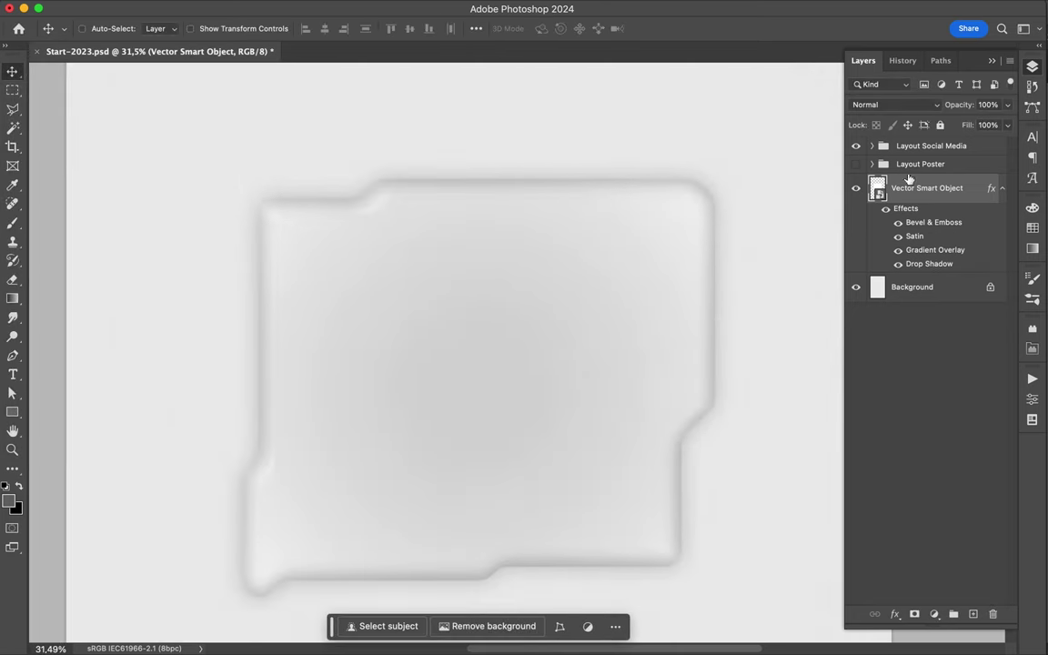
# Turn off Satin and lower the Drop Shadow opacity to 32%
pyautogui.doubleClick(978, 192)
pyautogui.click(273, 582)
pyautogui.click(432, 304)
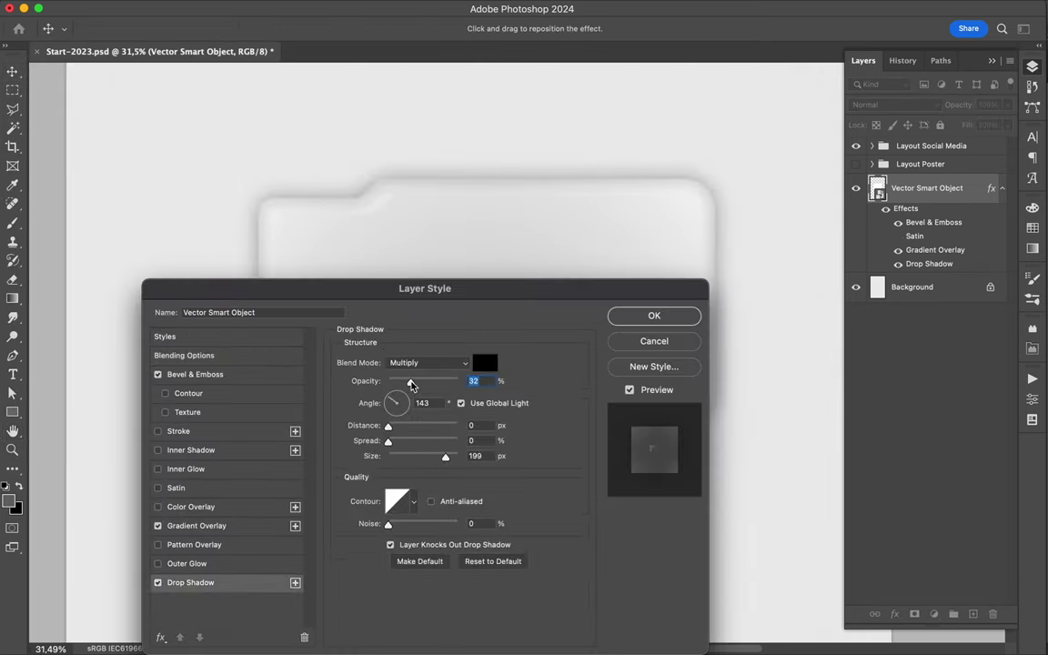
pyautogui.moveTo(433, 305); pyautogui.dragTo(559, 130)
pyautogui.press('Return')
pyautogui.hotkey('ctrl', '0')
pyautogui.press('v')
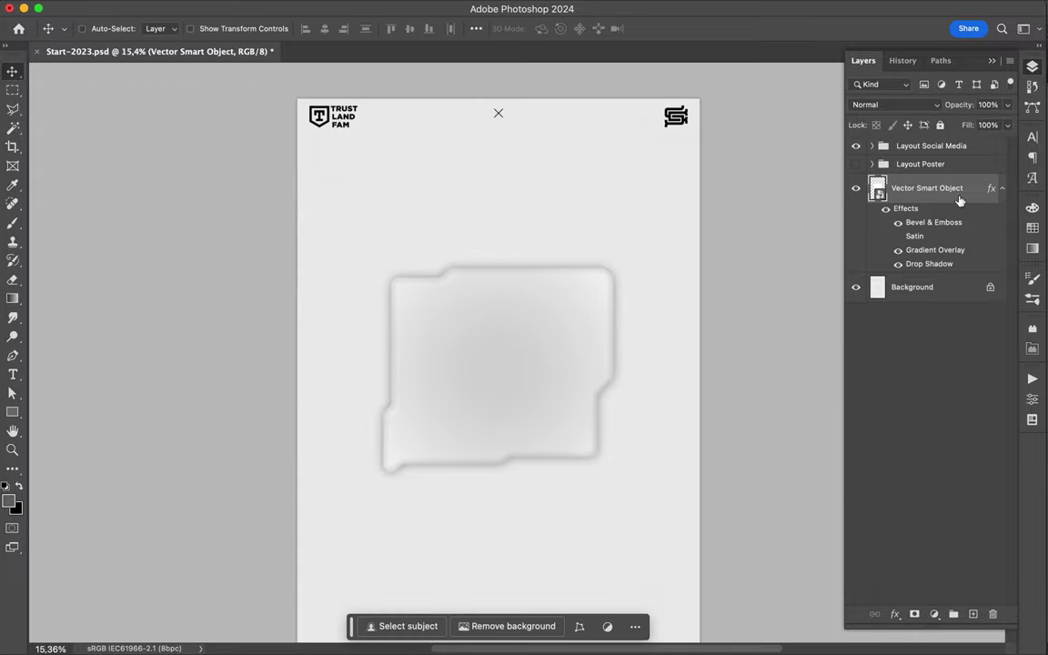
# Review the Gradient Overlay settings in the layer style and close it
pyautogui.doubleClick(957, 195)
pyautogui.click(351, 331)
pyautogui.moveTo(546, 94); pyautogui.dragTo(868, 9)
pyautogui.press('Return')
# Give the Illustrator shape a drop shadow with 0 px offsets, 45% opacity and 25 px blur
pyautogui.click(511, 630)
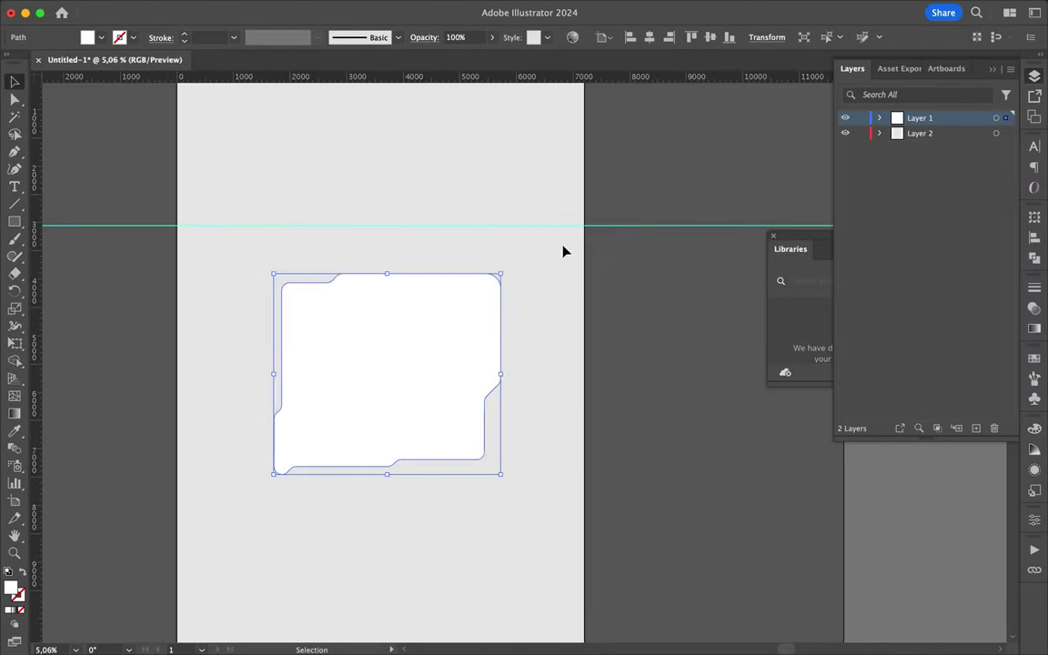
pyautogui.click(299, 7)
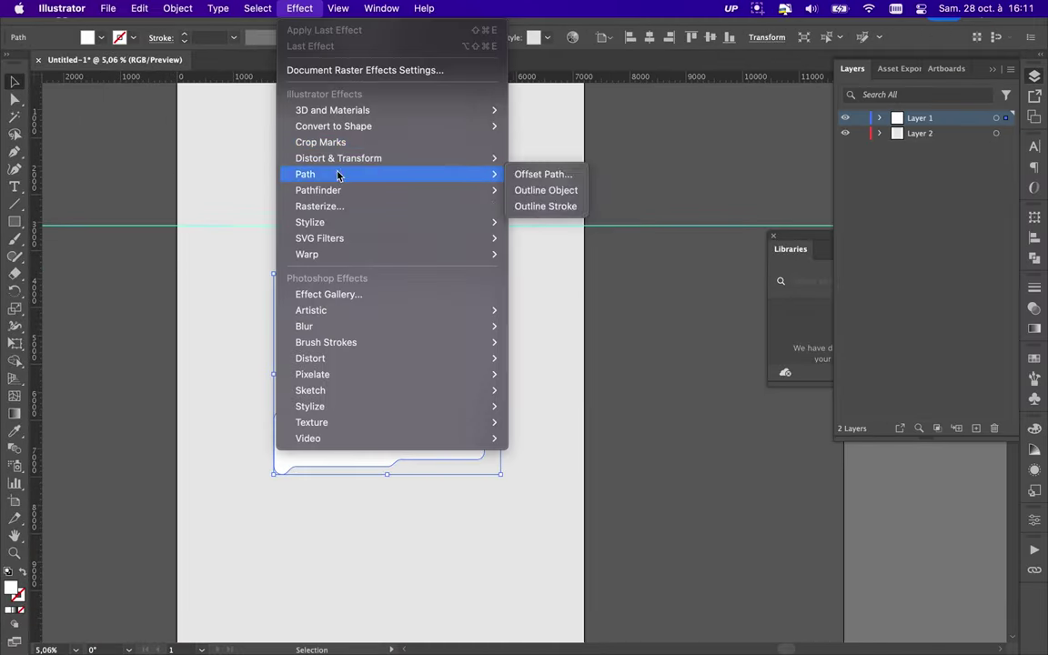
pyautogui.click(545, 225)
pyautogui.click(527, 331)
pyautogui.click(527, 331)
pyautogui.click(527, 331)
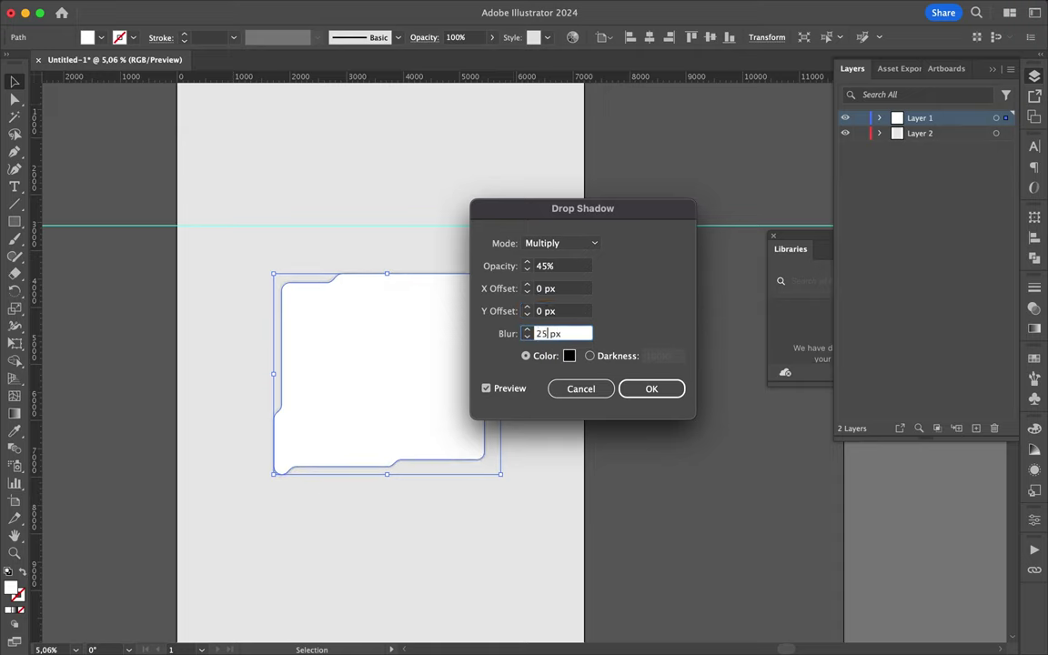
pyautogui.write('44')
pyautogui.press('Return')
# Draw the closed angled stripe path above the shape with the Pen tool
pyautogui.press('p')
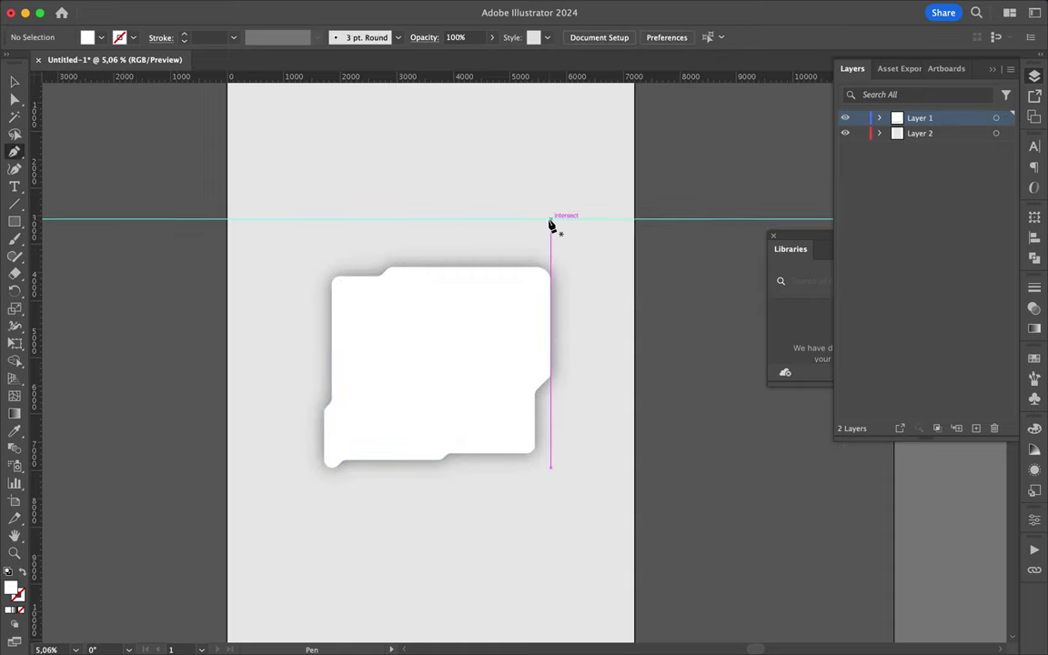
pyautogui.click(542, 143)
pyautogui.click(570, 115)
pyautogui.click(570, 237)
pyautogui.click(487, 320)
pyautogui.click(375, 320)
pyautogui.click(358, 304)
pyautogui.click(449, 304)
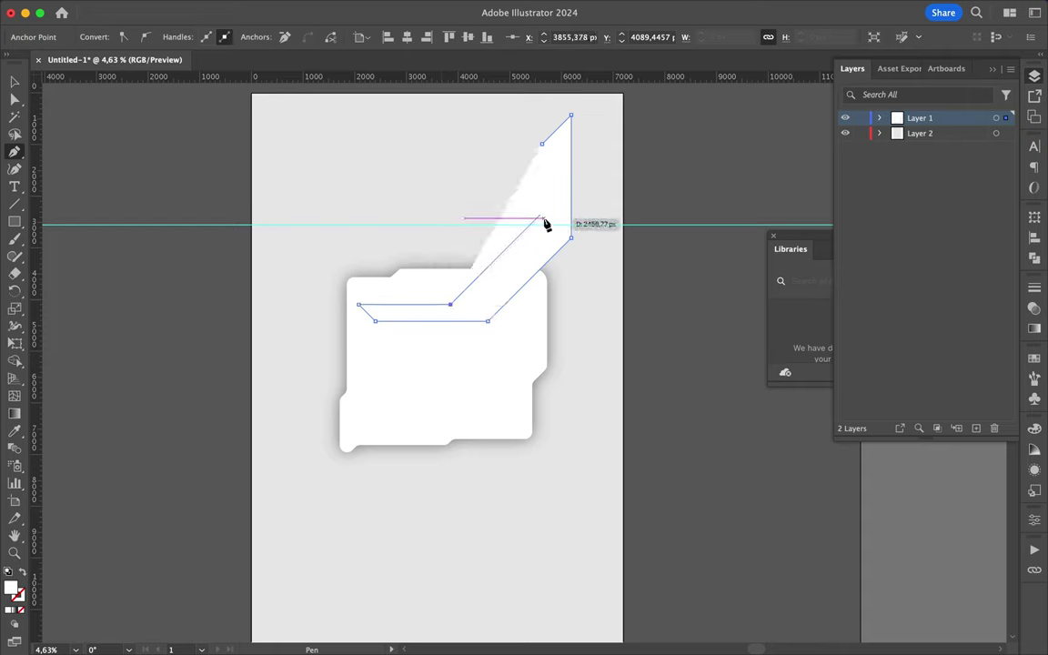
pyautogui.click(539, 215)
pyautogui.click(542, 143)
# Adjust the stripe's top anchor and move the stripe left and down
pyautogui.scroll(3, 543, 150)
pyautogui.press('super+shift+a')
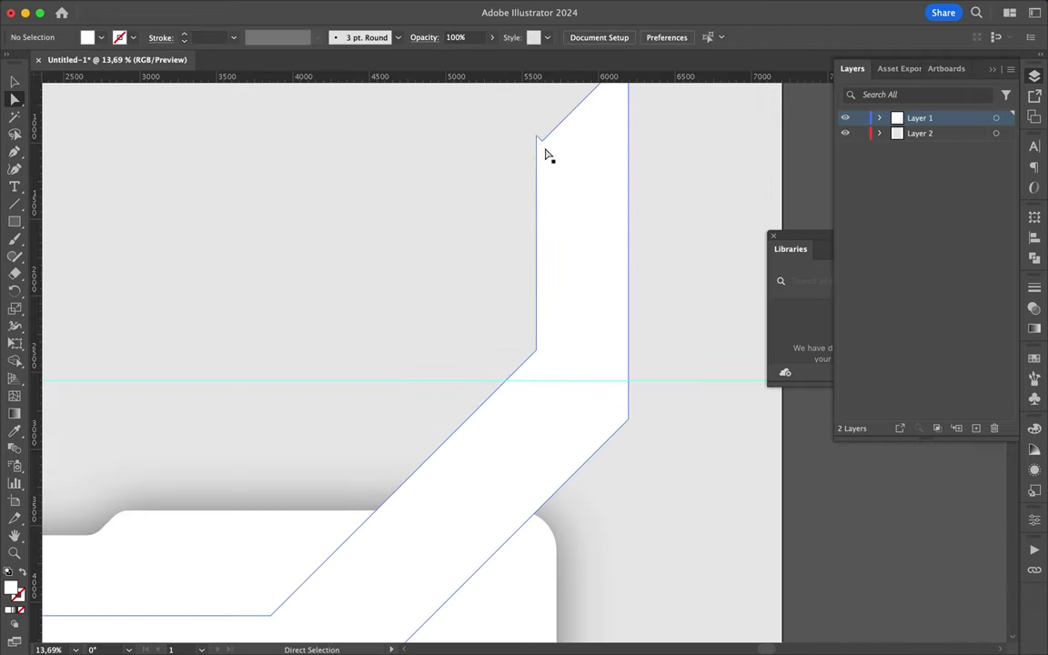
pyautogui.click(537, 138)
pyautogui.scroll(5, 543, 162)
pyautogui.scroll(-10, 535, 244)
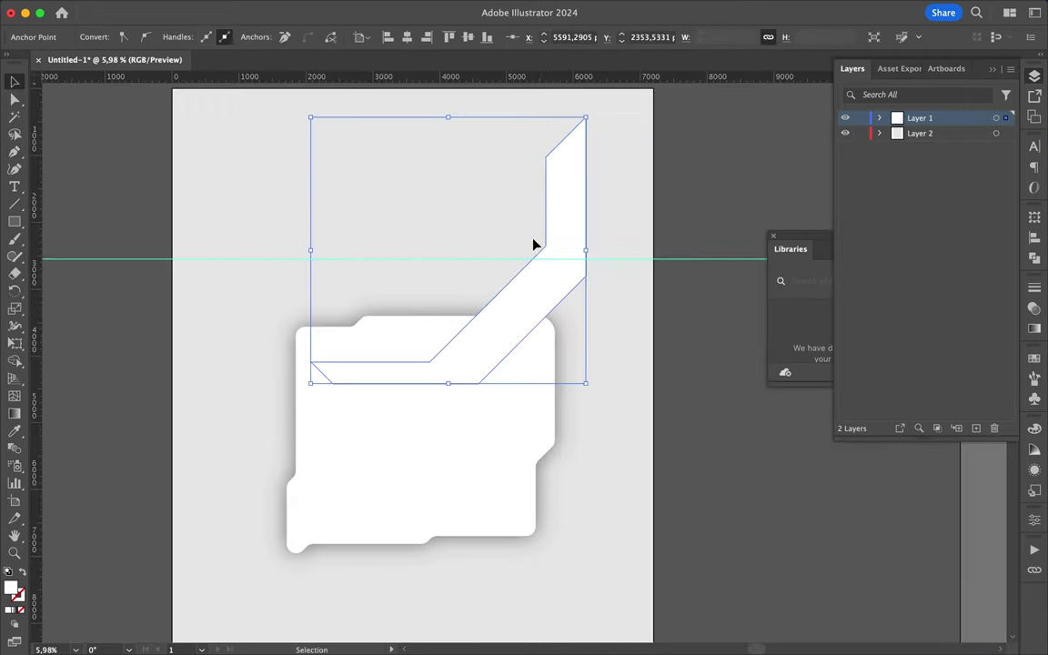
pyautogui.moveTo(489, 341); pyautogui.dragTo(414, 371)
# Draw the hook piece at the stripe's lower left end
pyautogui.press('p')
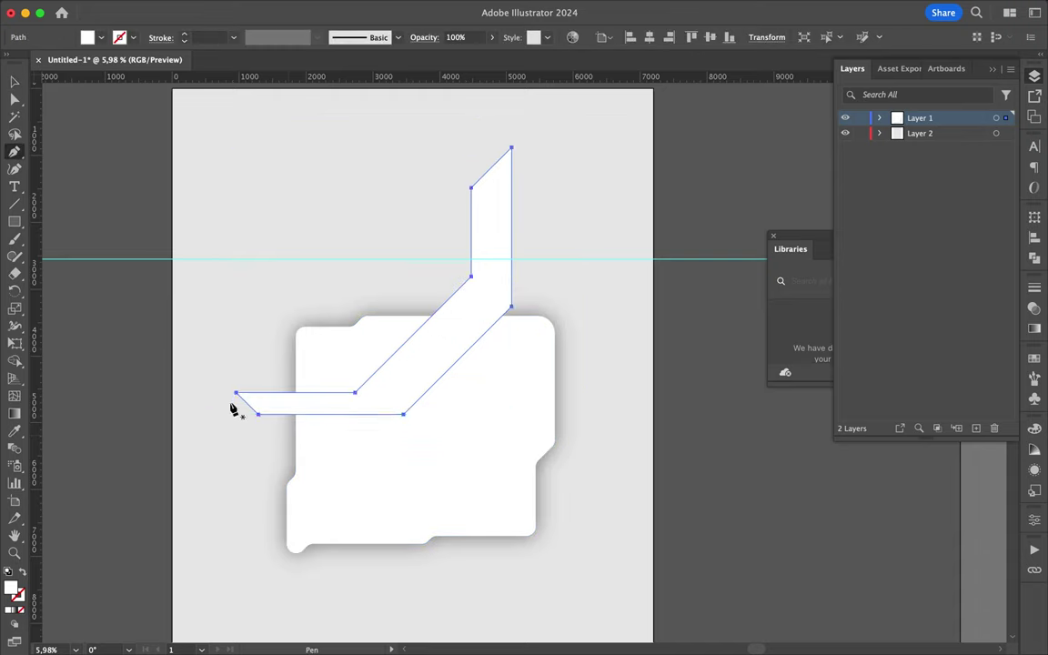
pyautogui.click(201, 425)
pyautogui.click(202, 467)
pyautogui.click(313, 466)
pyautogui.click(313, 455)
pyautogui.click(225, 455)
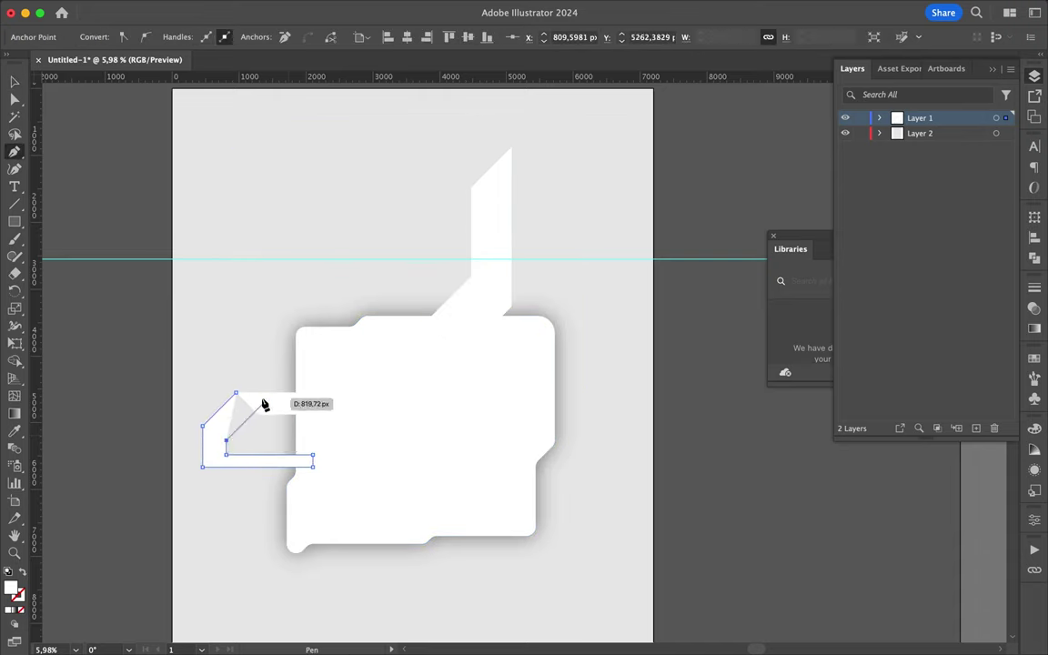
pyautogui.click(235, 393)
# Unite the hook piece with the stripe in Pathfinder
pyautogui.scroll(5, 259, 414)
pyautogui.hotkey('ctrl', 'shift', 'a')
pyautogui.scroll(-5, 269, 445)
pyautogui.hotkey('ctrl', 'a')
pyautogui.hotkey('ctrl', 'shift', 'F9')
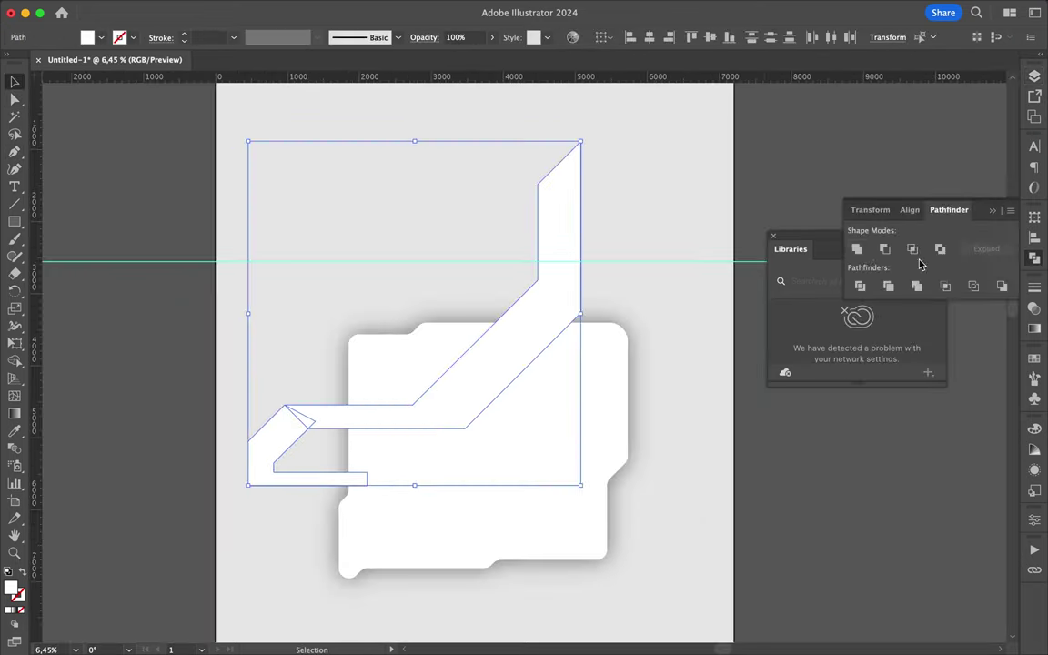
pyautogui.press('a')
# Fill the bend with a triangle merged into the stripe, and round the inner corners
pyautogui.scroll(3, 312, 420)
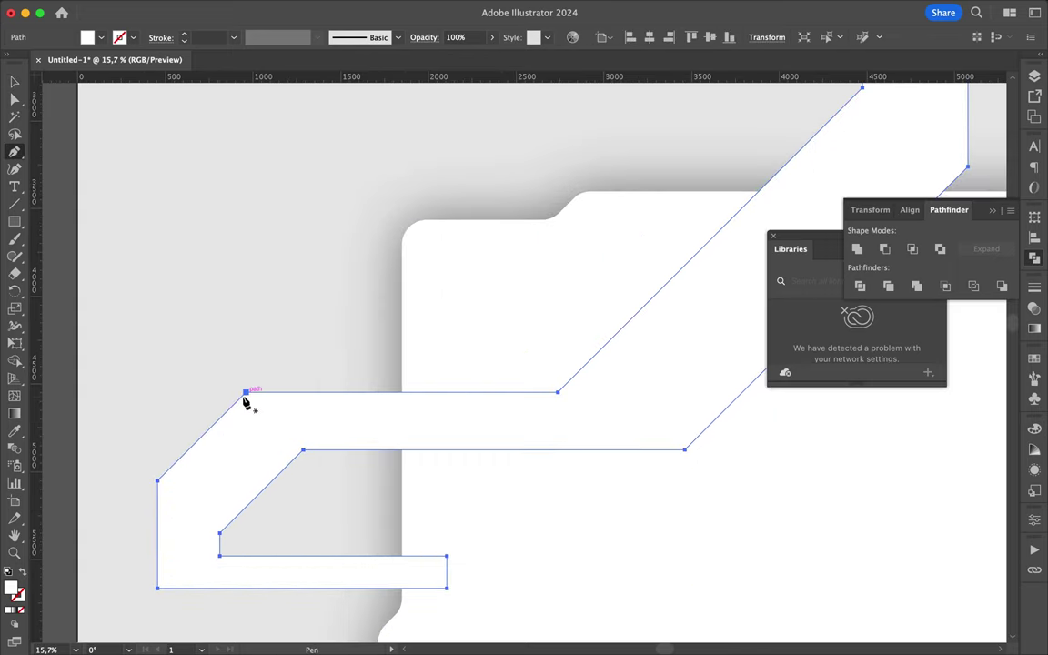
pyautogui.click(245, 386)
pyautogui.click(345, 380)
pyautogui.click(411, 411)
pyautogui.scroll(-3, 411, 411)
pyautogui.click(247, 391)
pyautogui.click(856, 248)
pyautogui.scroll(-3, 603, 274)
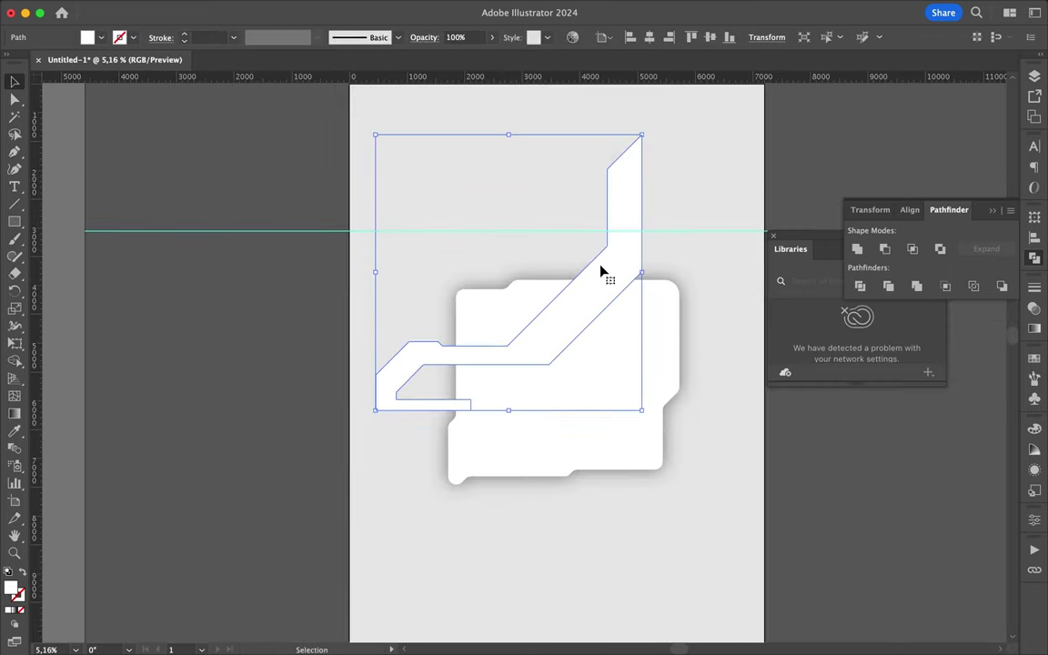
pyautogui.scroll(-1, 622, 216)
pyautogui.press('a')
pyautogui.press('v')
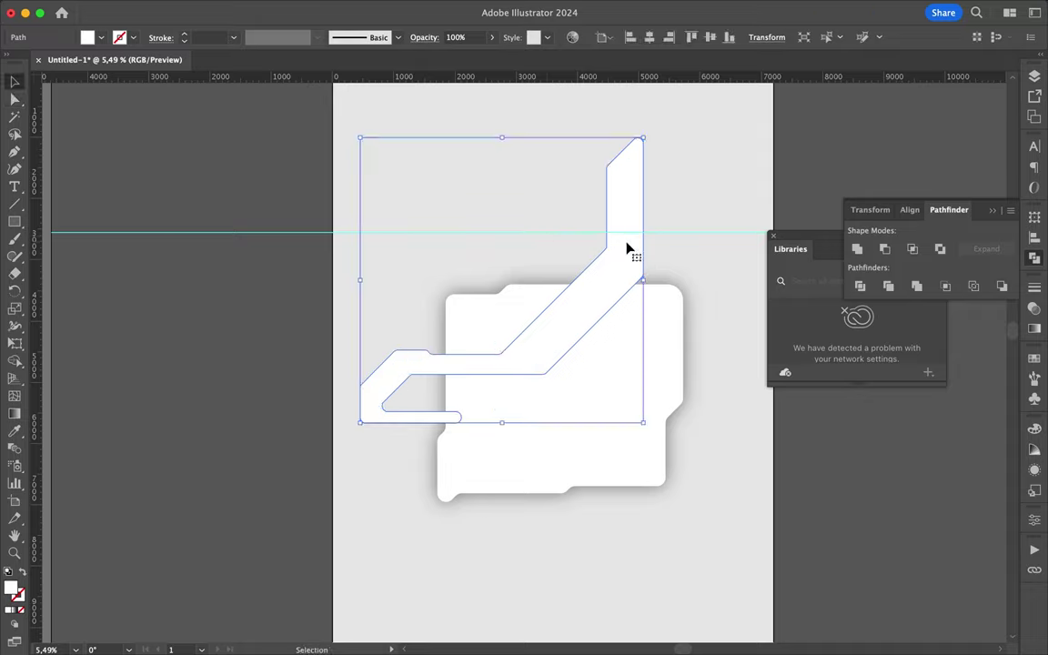
# Paste the stripe into the Photoshop poster and scale it over the embossed shape
pyautogui.press('super+c')
pyautogui.press('super+Tab')
pyautogui.press('super+v')
pyautogui.moveTo(608, 205); pyautogui.dragTo(501, 280)
pyautogui.press('Return')
pyautogui.click(911, 247)
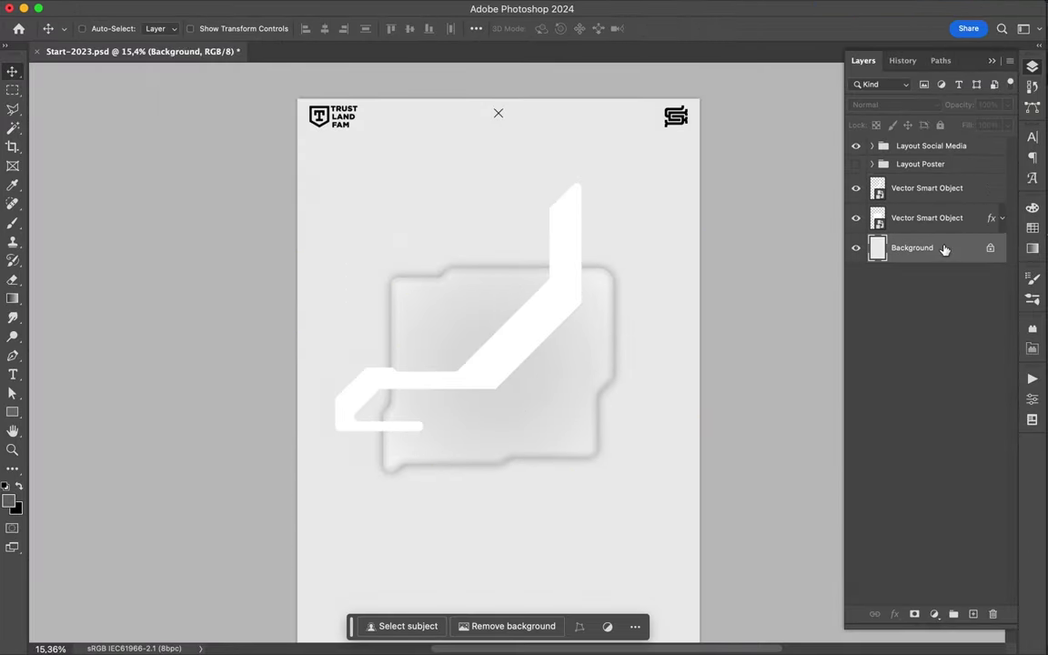
# Copy the embossed block's layer style and paste it onto the diagonal stripe layer
pyautogui.click(150, 7)
pyautogui.click(193, 230)
pyautogui.click(962, 219)
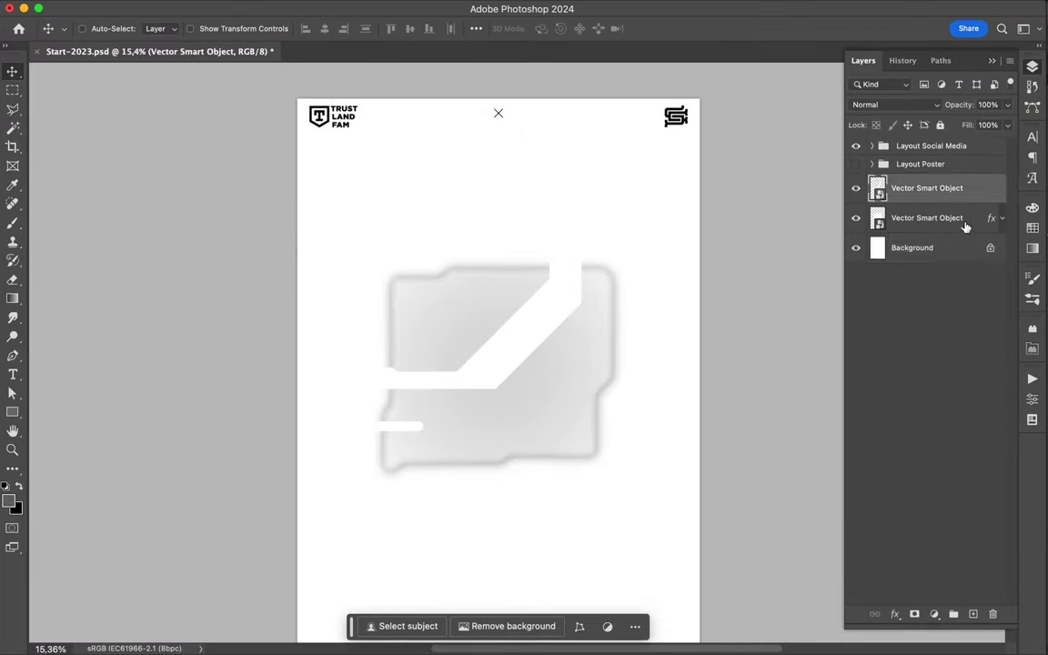
pyautogui.rightClick(963, 219)
pyautogui.click(950, 187)
pyautogui.rightClick(950, 187)
pyautogui.click(854, 483)
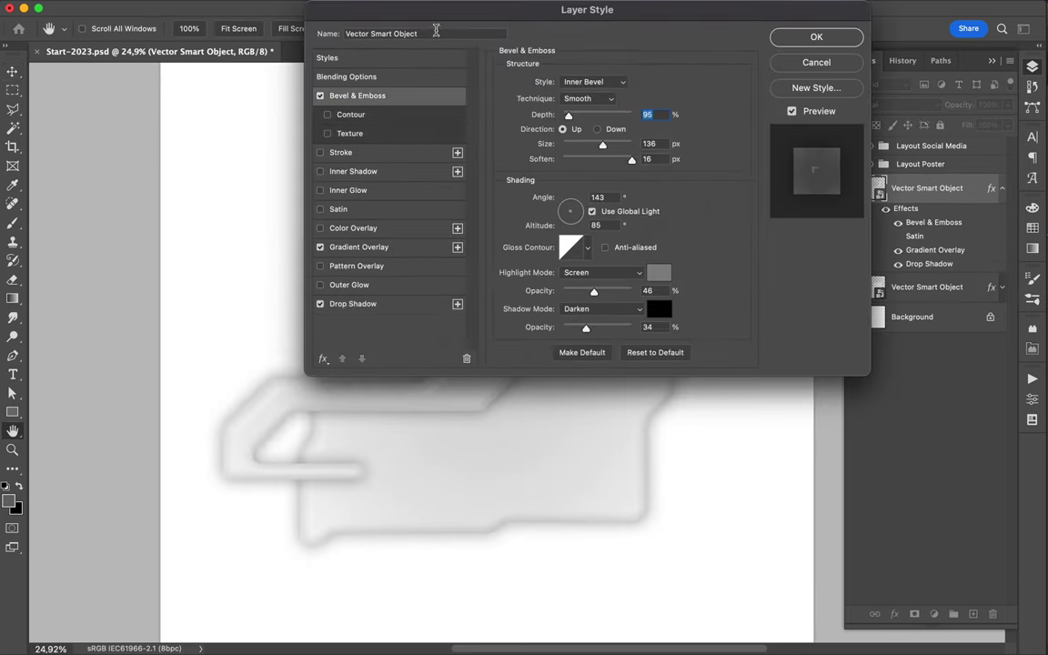
# Reduce the stripe's bevel size to 57 px and add a layer mask
pyautogui.moveTo(436, 10); pyautogui.dragTo(622, 10)
pyautogui.moveTo(790, 143); pyautogui.dragTo(774, 145)
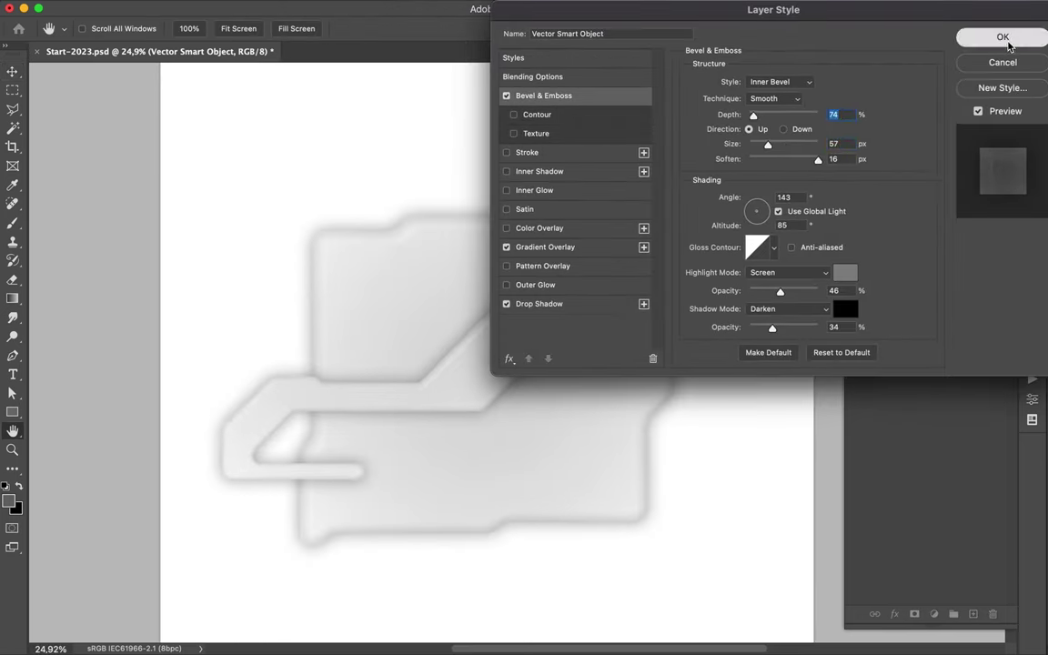
pyautogui.click(1002, 36)
pyautogui.click(914, 614)
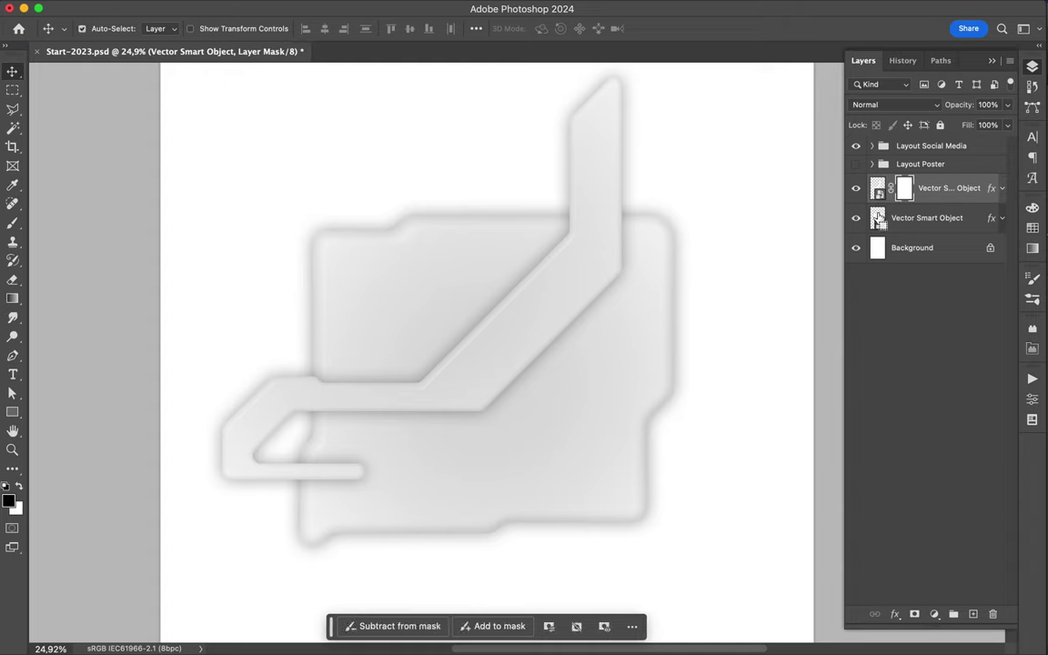
# Add a layer mask to the diagonal shape and load the block's outline as a selection
pyautogui.keyDown('super'); pyautogui.click(876, 188); pyautogui.keyUp('super')
pyautogui.press('m')
pyautogui.press('super+d')
pyautogui.scroll(3, 536, 497)
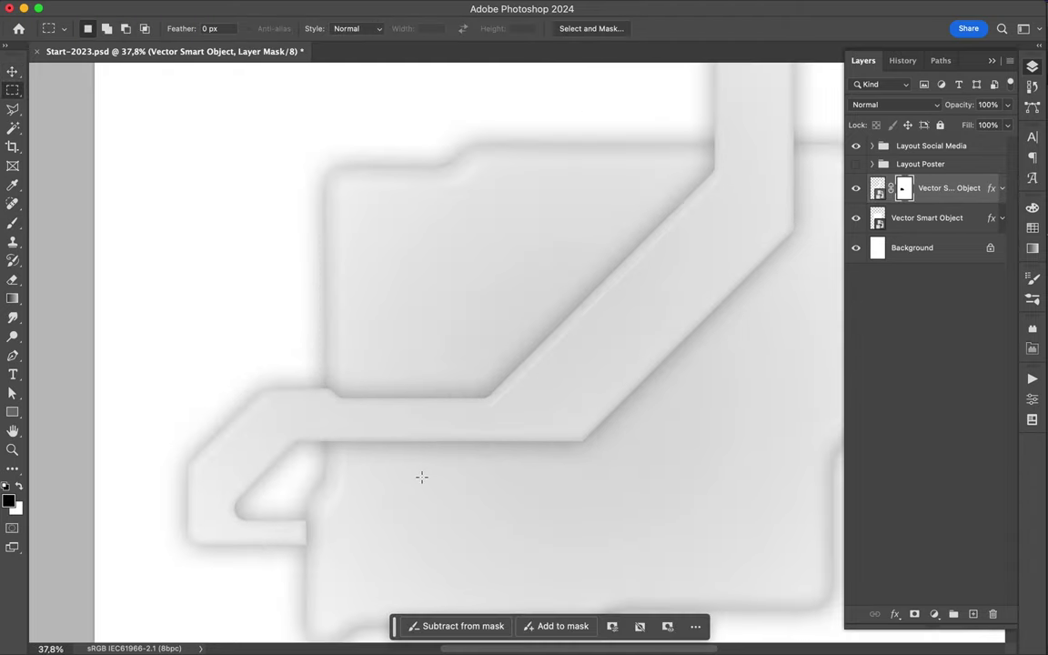
pyautogui.scroll(-1, 421, 477)
pyautogui.press('v')
pyautogui.click(937, 219)
pyautogui.keyDown('super'); pyautogui.click(877, 217); pyautogui.keyUp('super')
pyautogui.press('m')
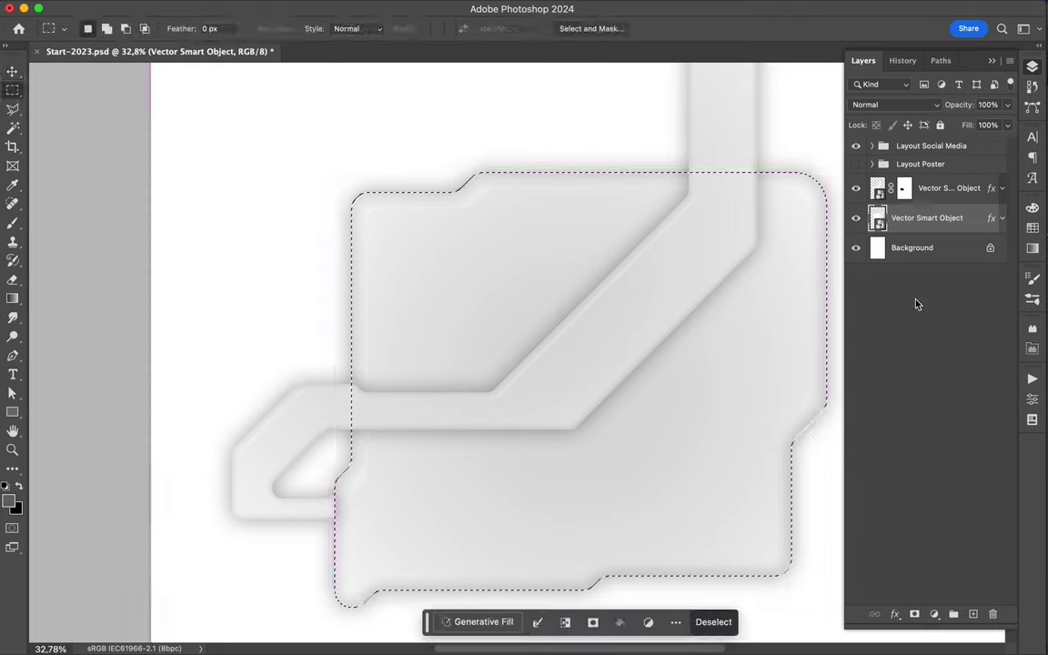
pyautogui.click(913, 271)
pyautogui.press('super+d')
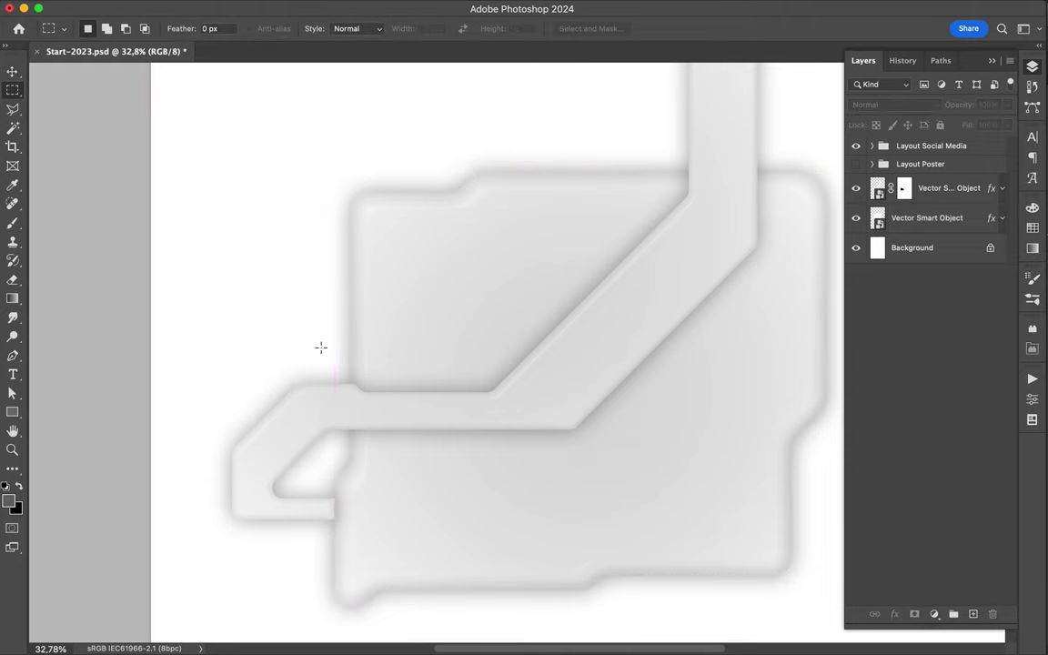
# Copy the notch area to Layer 1, move it above the diagonal shape and clip it
pyautogui.moveTo(304, 480); pyautogui.dragTo(371, 536)
pyautogui.moveTo(937, 218); pyautogui.dragTo(969, 216)
pyautogui.rightClick(970, 215)
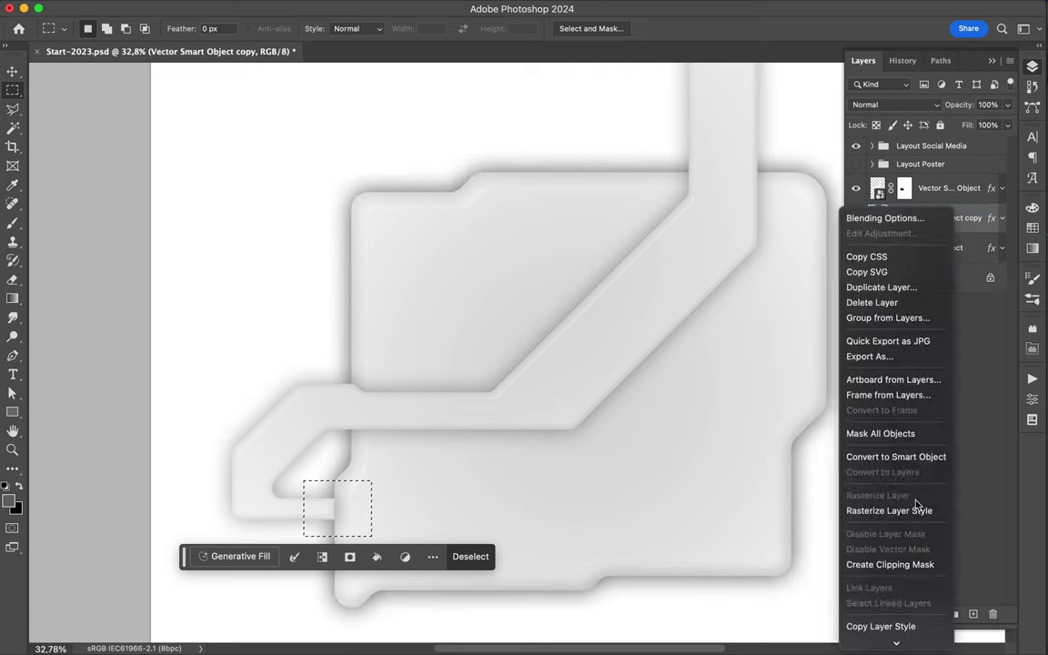
pyautogui.click(909, 504)
pyautogui.press('super+j')
pyautogui.press('v')
pyautogui.scroll(2, 322, 515)
pyautogui.moveTo(903, 218); pyautogui.dragTo(903, 182)
pyautogui.press('alt+super+g')
# Delete the Vector Smart Object copy, adjust the block's gradient overlay and lighten the diagonal's shadow
pyautogui.scroll(-3, 537, 304)
pyautogui.scroll(-3, 537, 305)
pyautogui.scroll(-2, 367, 374)
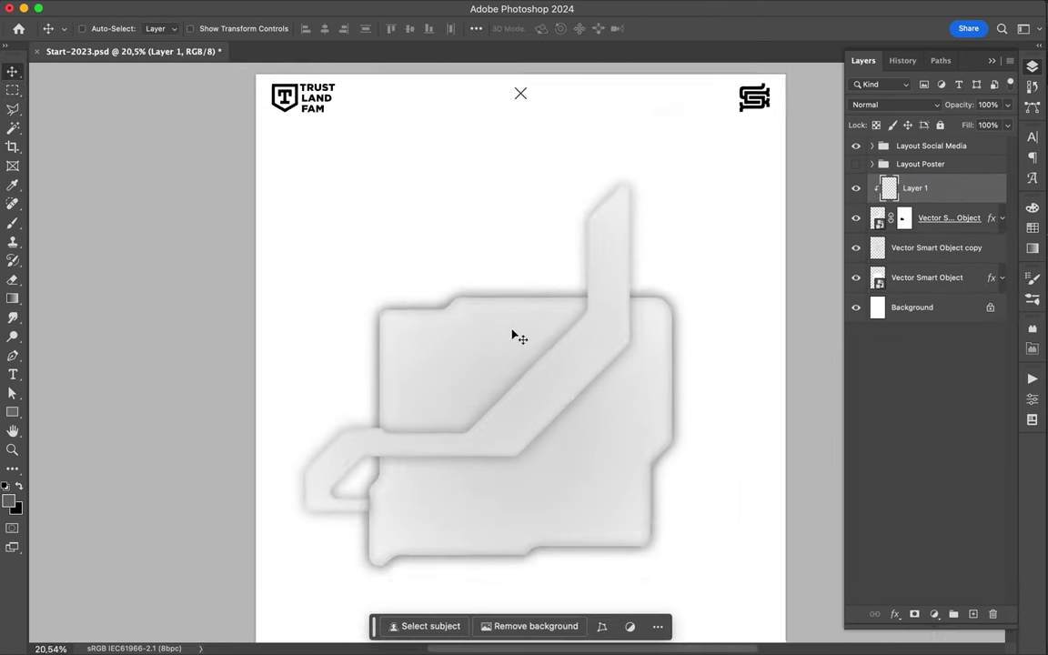
pyautogui.click(873, 251)
pyautogui.press('BackSpace')
pyautogui.doubleClick(946, 249)
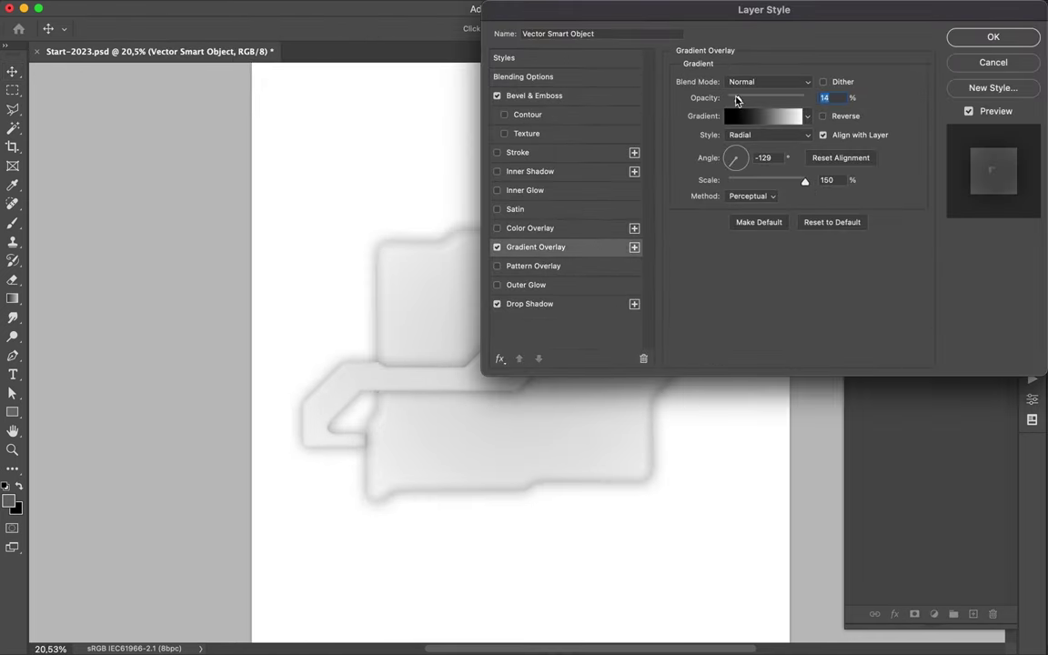
pyautogui.press('Return')
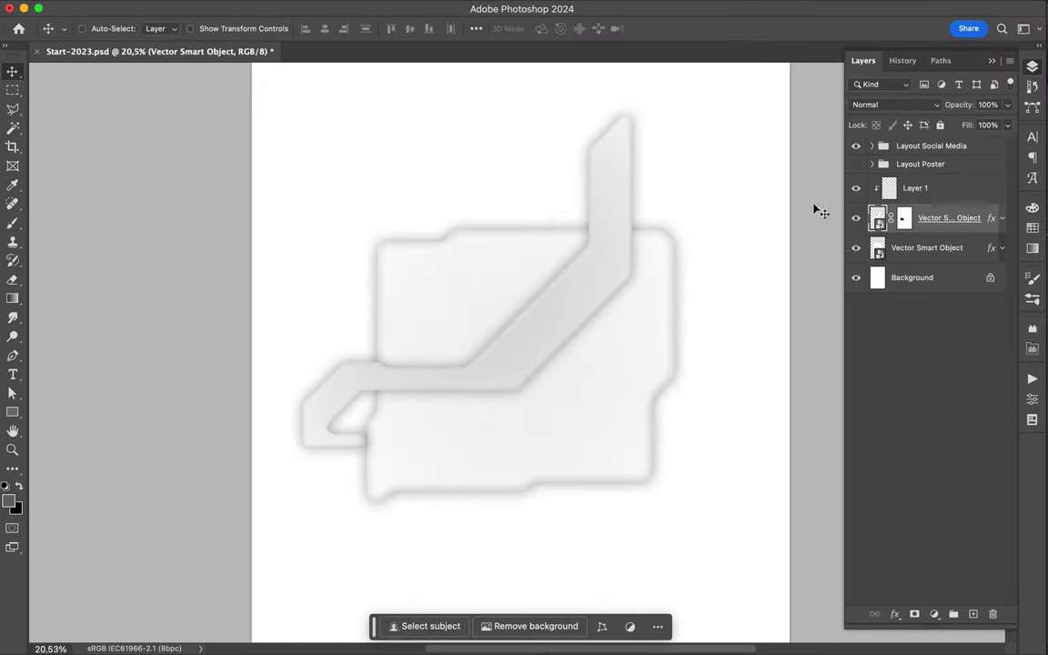
pyautogui.doubleClick(964, 219)
pyautogui.press('Return')
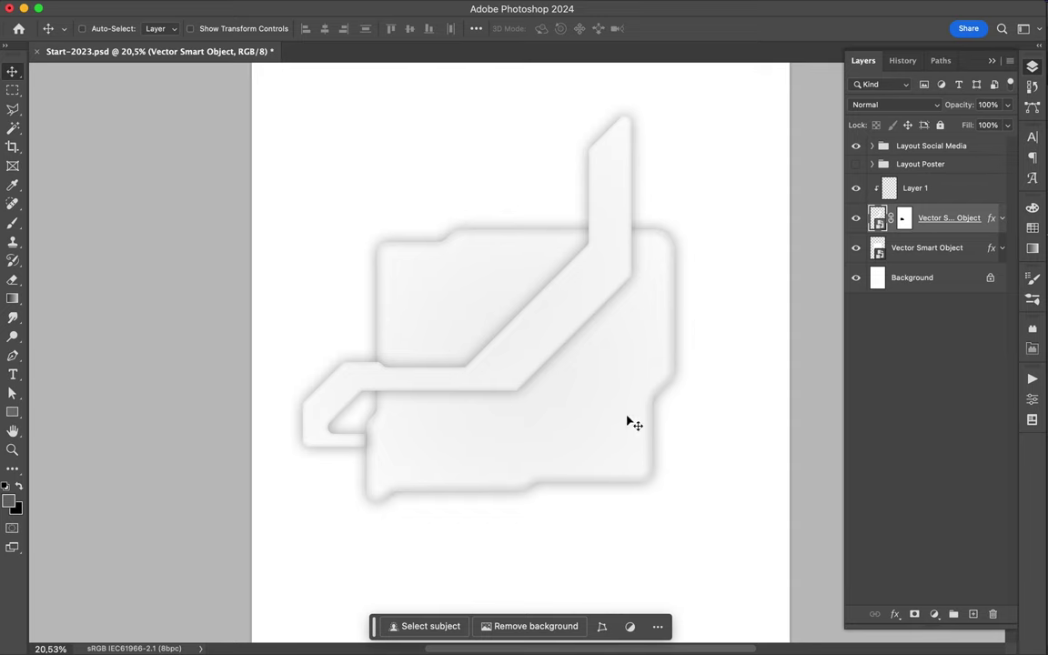
pyautogui.click(494, 626)
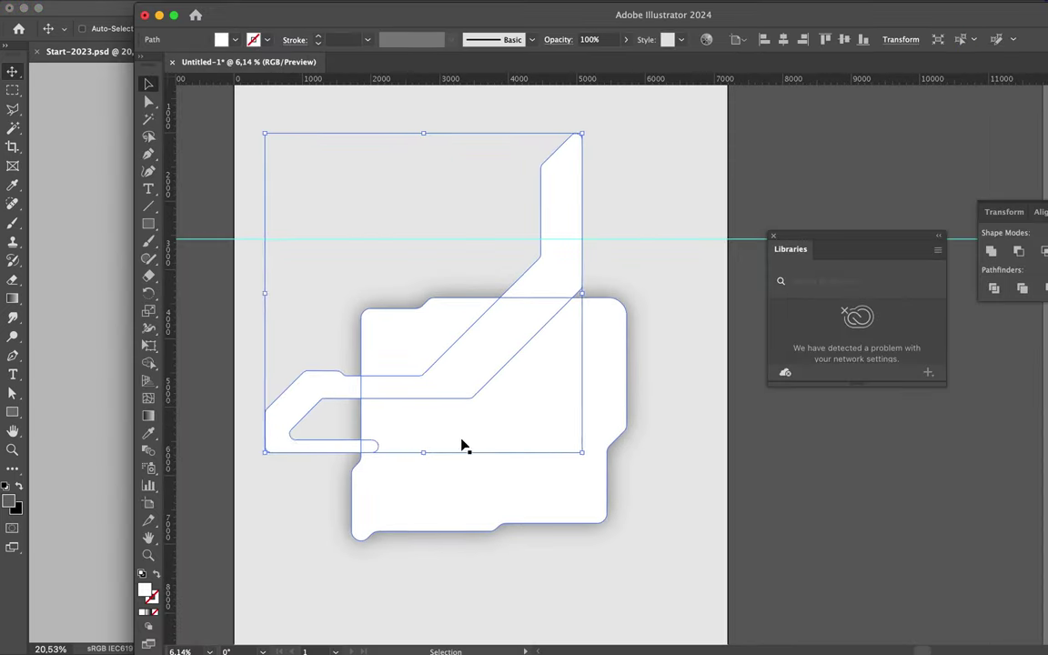
# Draw a new shape under the diagonal and send it backward behind it
pyautogui.click(675, 169)
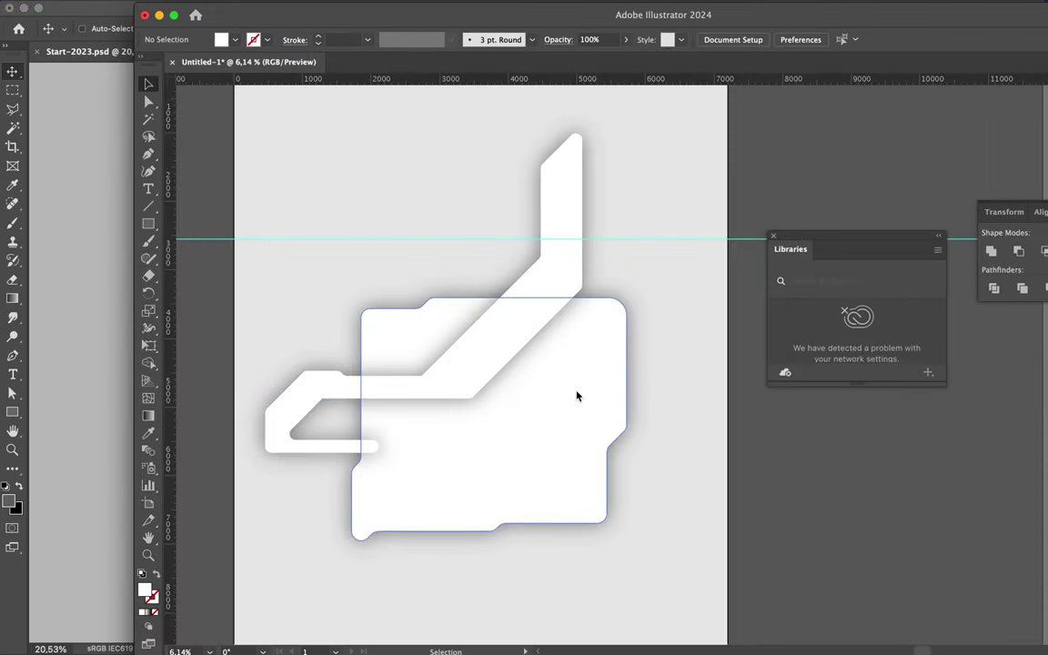
pyautogui.moveTo(423, 357); pyautogui.dragTo(416, 389)
pyautogui.click(470, 389)
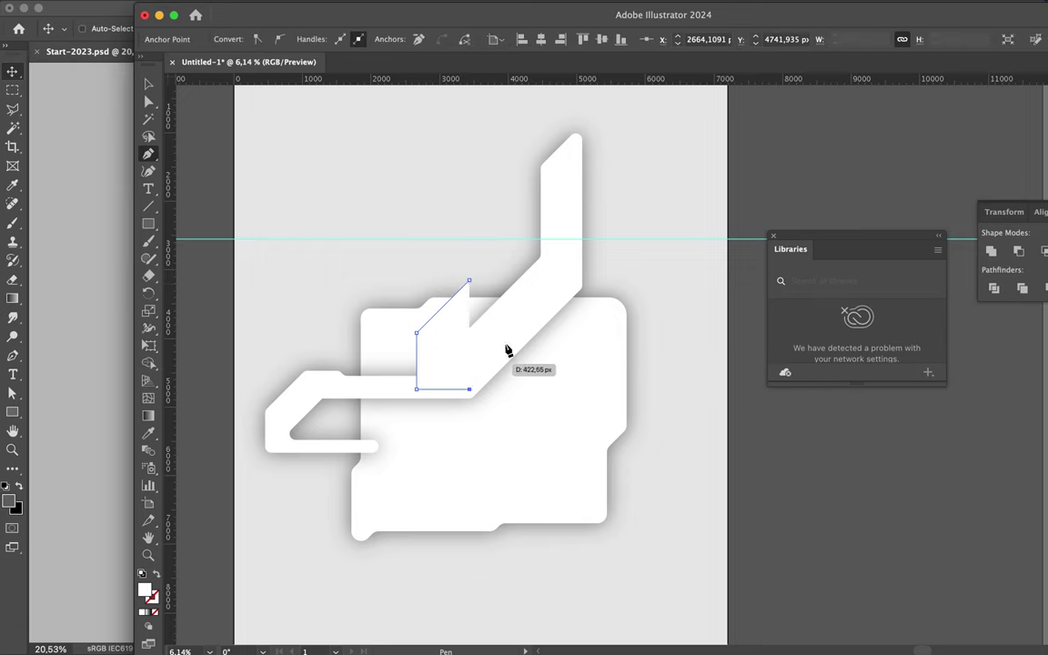
pyautogui.rightClick(592, 300)
pyautogui.click(773, 619)
# Stretch the back shape to the right and reshape its corners into a rounded right end
pyautogui.click(601, 306)
pyautogui.press('a')
pyautogui.click(614, 335)
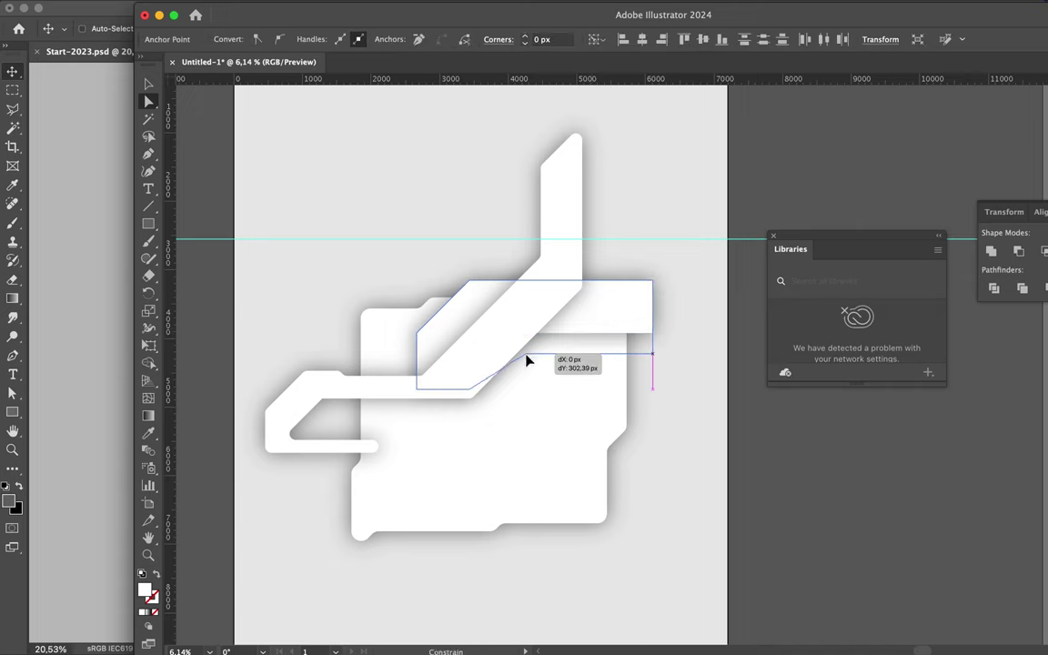
pyautogui.moveTo(528, 355); pyautogui.dragTo(503, 360)
pyautogui.moveTo(634, 294)
pyautogui.mouseDown()
pyautogui.moveTo(640, 345)
pyautogui.moveTo(619, 361)
pyautogui.mouseUp()
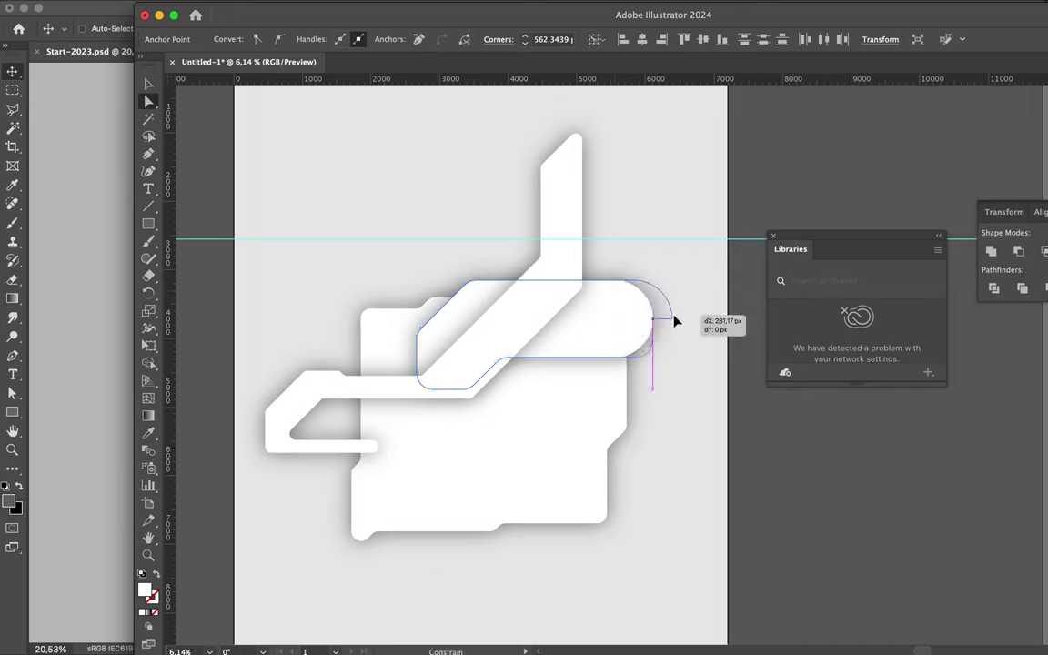
pyautogui.click(615, 357)
pyautogui.moveTo(664, 359); pyautogui.dragTo(665, 359)
# Draw a circle on the bar and cut it out with Pathfinder Minus Front
pyautogui.press('m')
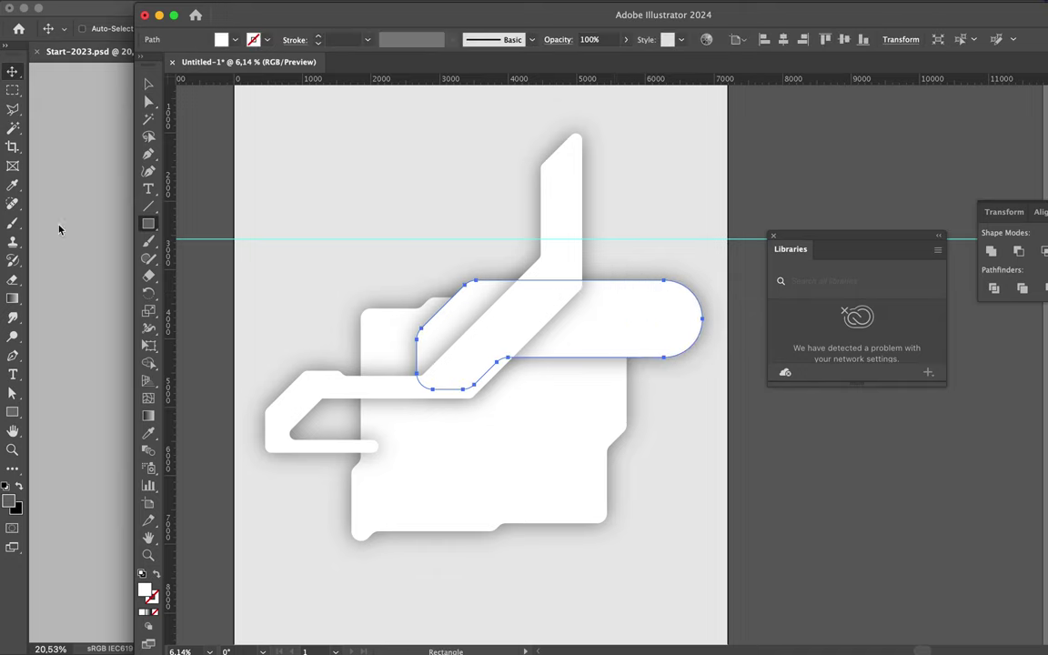
pyautogui.scroll(5, 680, 327)
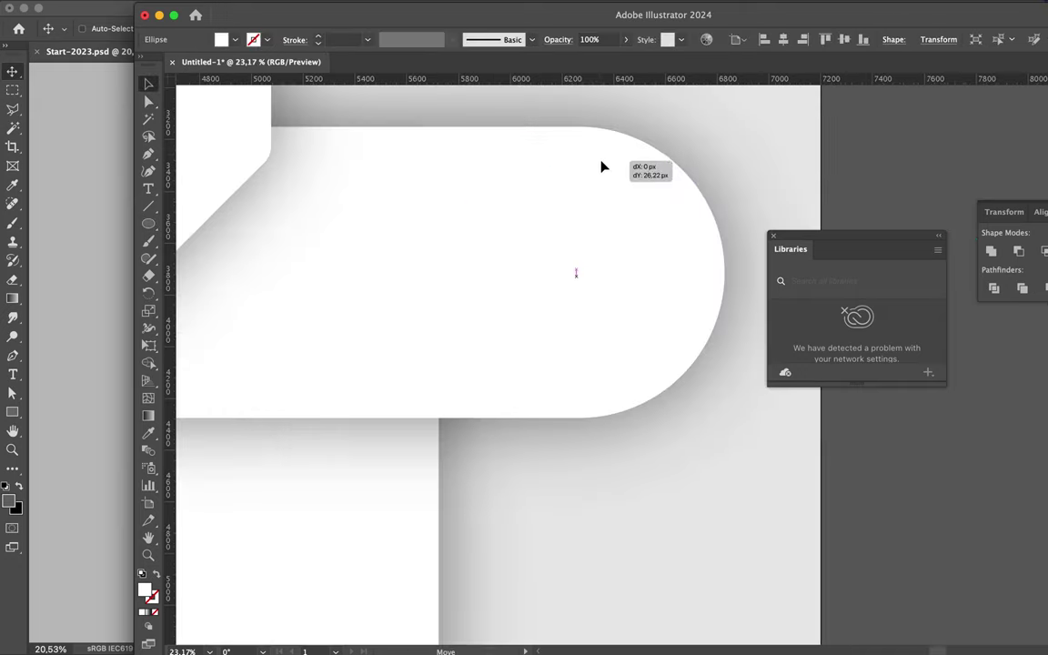
pyautogui.press('a')
pyautogui.press('v')
pyautogui.click(512, 234)
pyautogui.scroll(-5, 546, 273)
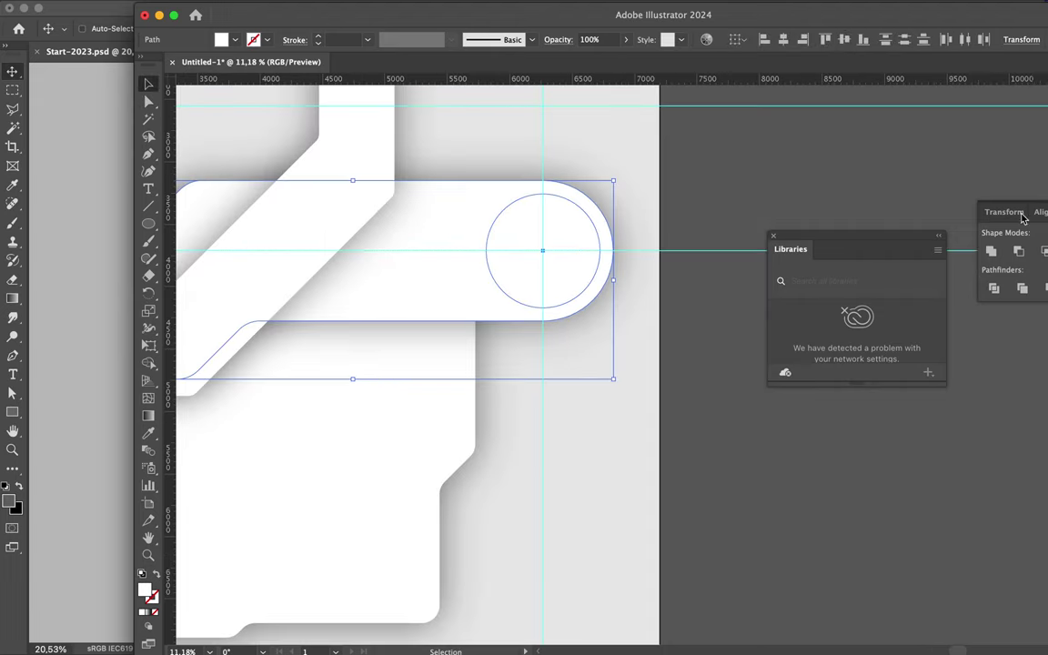
pyautogui.click(676, 278)
pyautogui.click(479, 277)
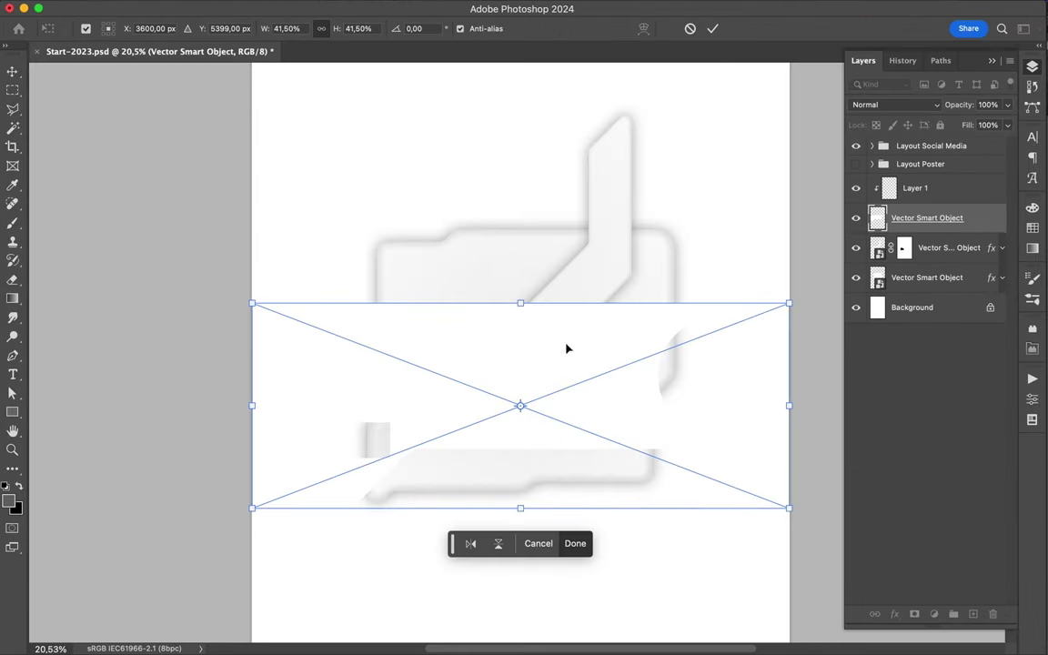
# Place the bar below the diagonal shape's layer and paste the block's layer style onto it
pyautogui.press('Return')
pyautogui.moveTo(888, 218); pyautogui.dragTo(896, 177)
pyautogui.moveTo(939, 289); pyautogui.dragTo(925, 263)
pyautogui.rightClick(905, 216)
pyautogui.click(976, 268)
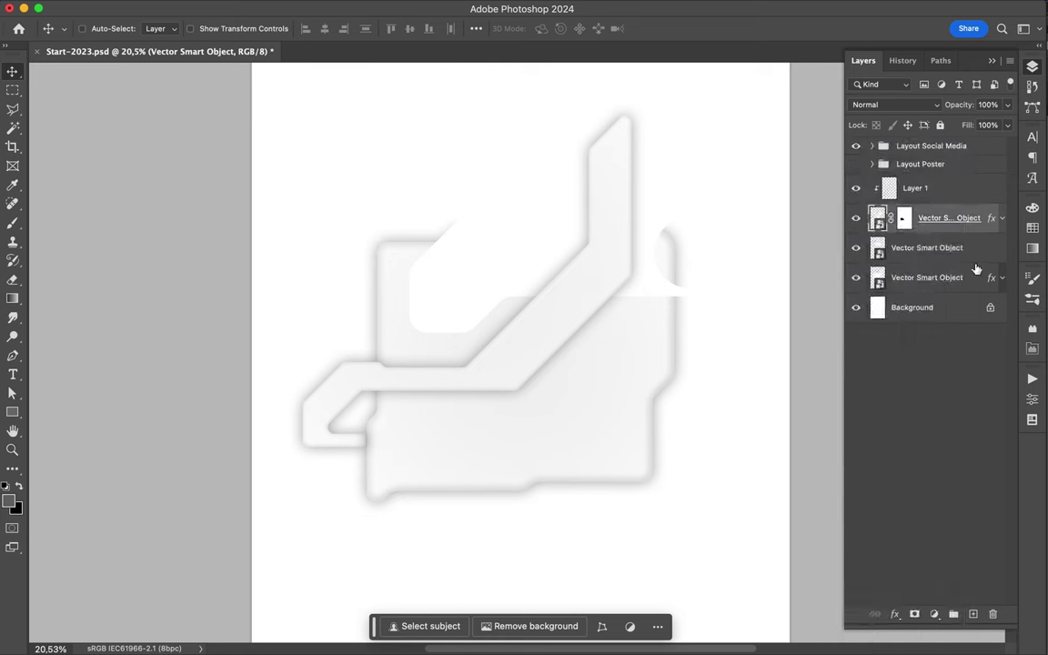
pyautogui.rightClick(973, 252)
pyautogui.click(891, 515)
# Shift the bar to the right with Free Transform and adjust its drop shadow
pyautogui.moveTo(515, 257); pyautogui.dragTo(559, 260)
pyautogui.hotkey('ctrl', 't')
pyautogui.press('Return')
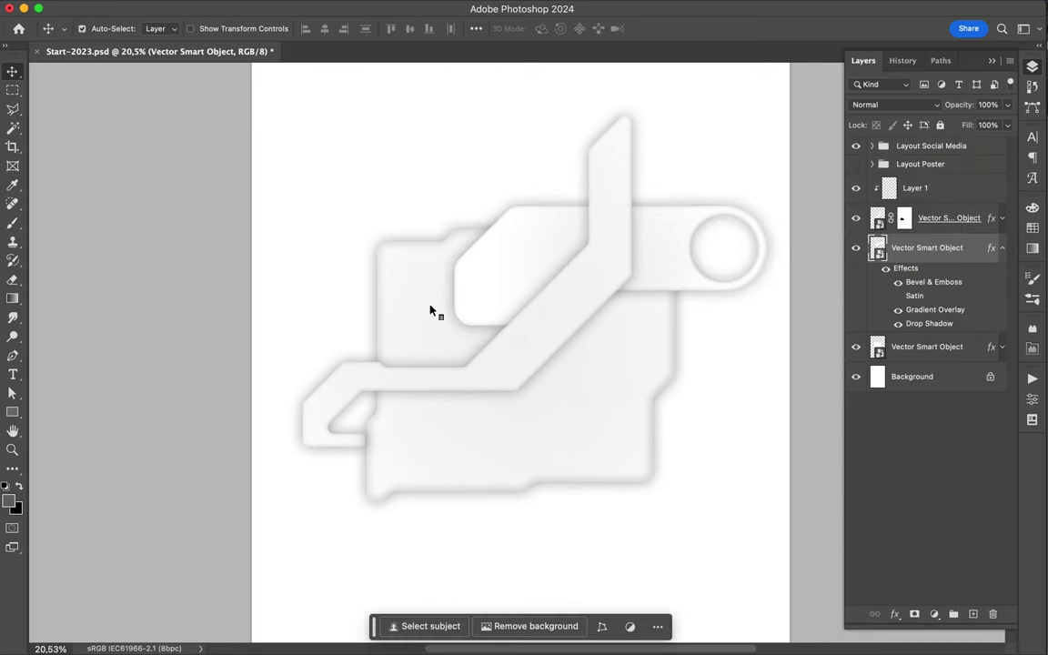
pyautogui.doubleClick(977, 346)
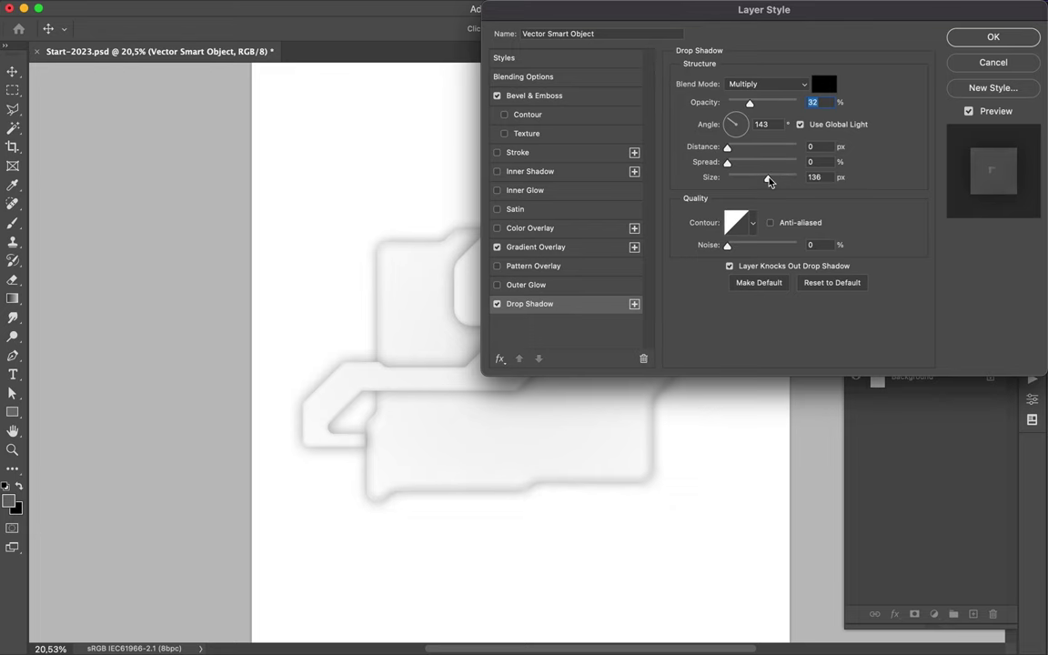
pyautogui.press('Return')
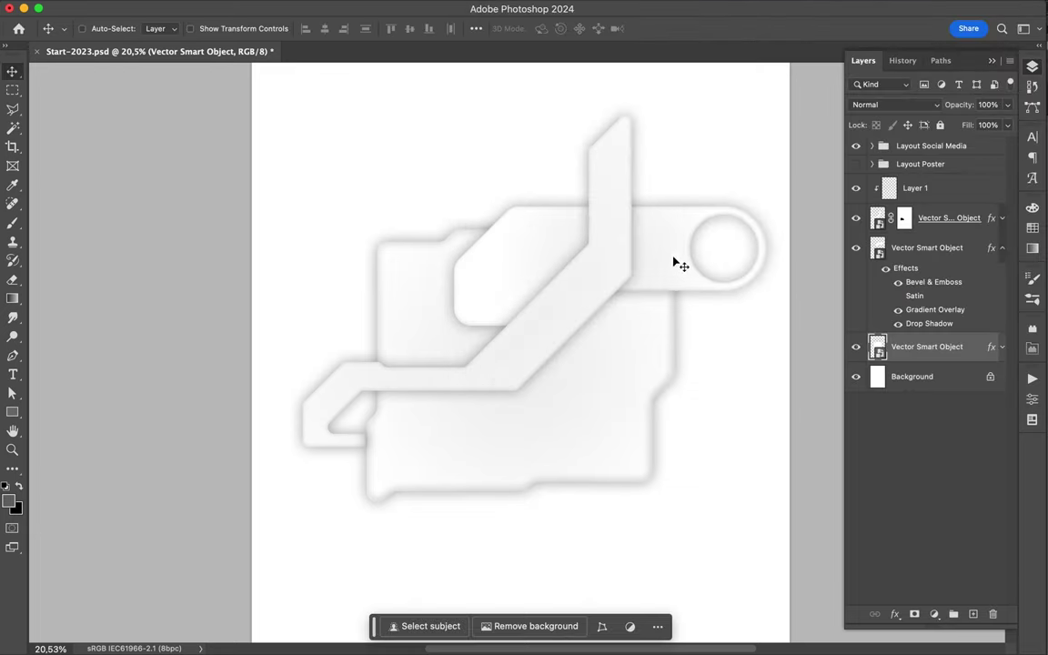
pyautogui.scroll(-2, 673, 262)
pyautogui.scroll(2, 564, 309)
pyautogui.scroll(-2, 535, 298)
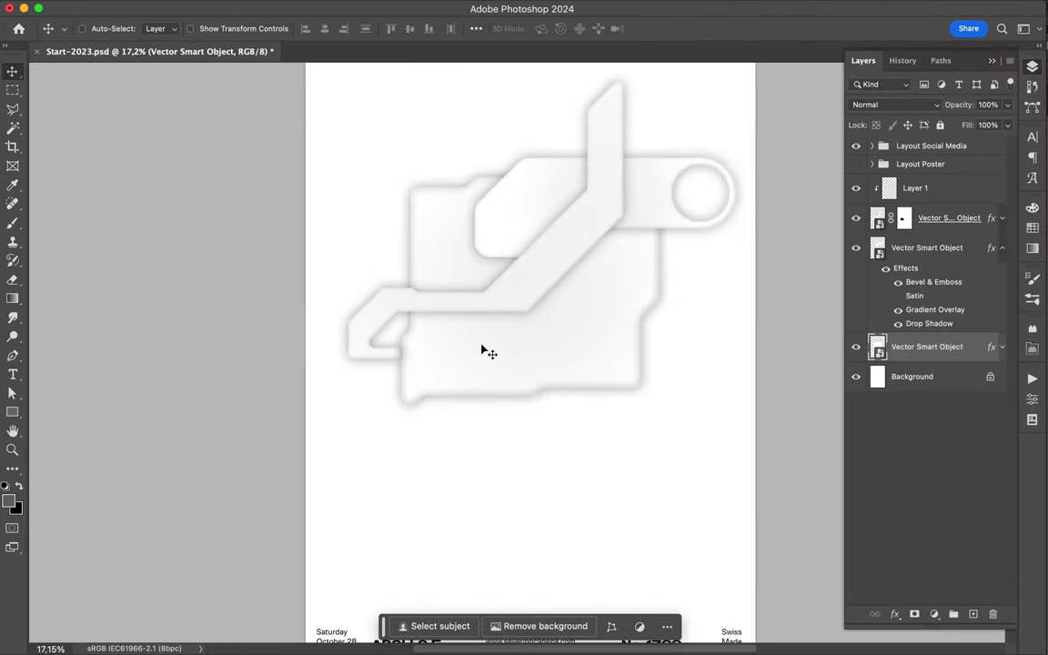
pyautogui.click(504, 626)
# Pen-trace a closed angular outline around the block and round its corners to about 150 px
pyautogui.click(196, 382)
pyautogui.click(195, 304)
pyautogui.click(156, 266)
pyautogui.click(156, 199)
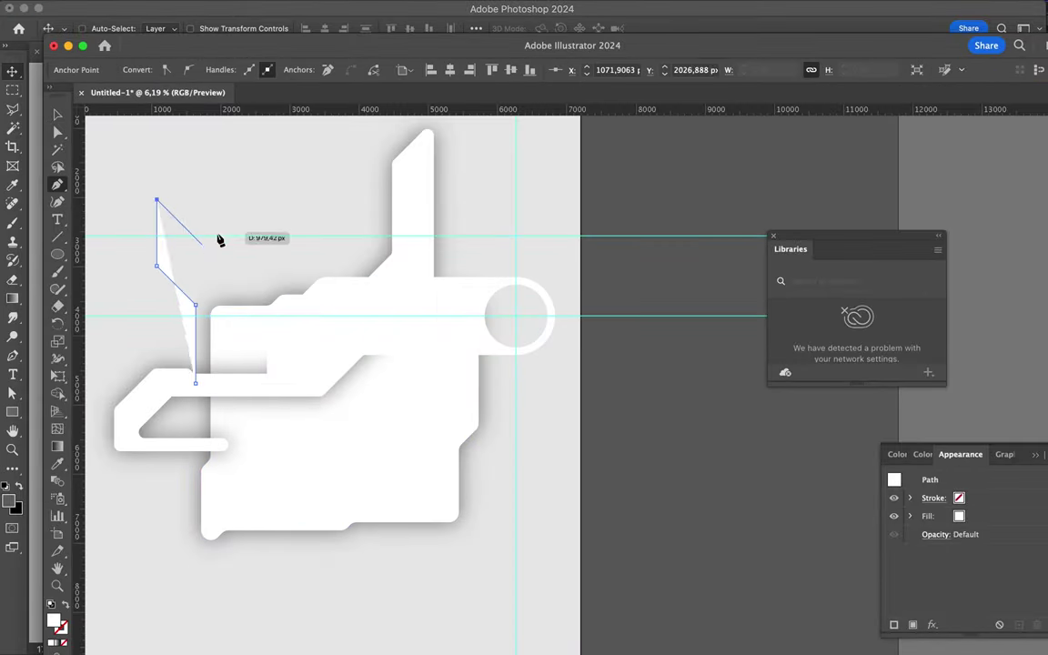
pyautogui.click(212, 255)
pyautogui.click(345, 256)
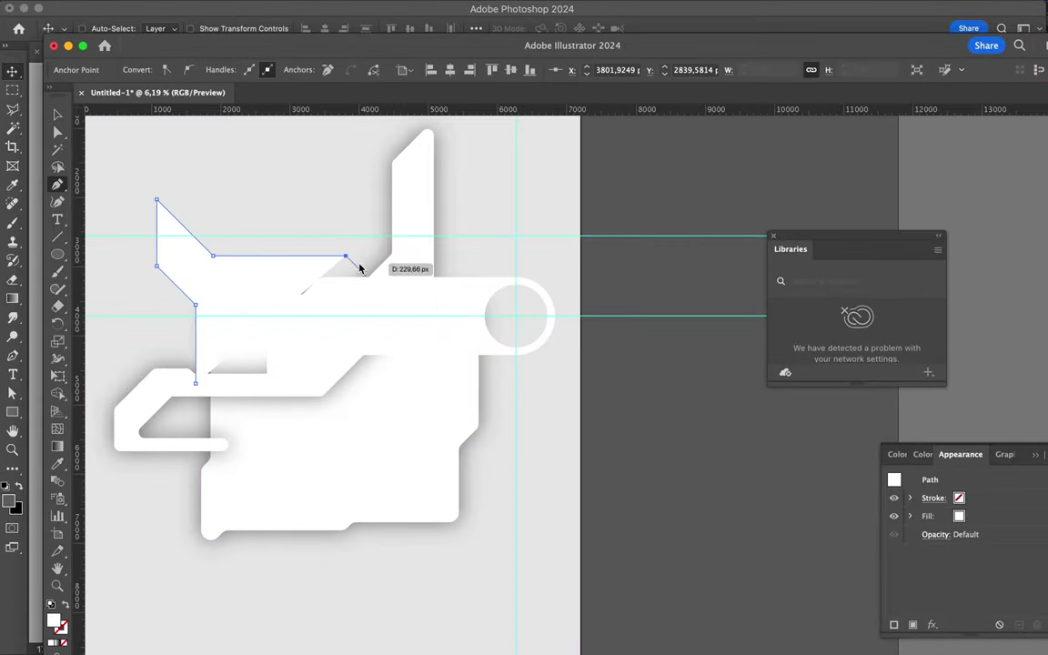
pyautogui.click(515, 315)
pyautogui.click(516, 387)
pyautogui.click(321, 548)
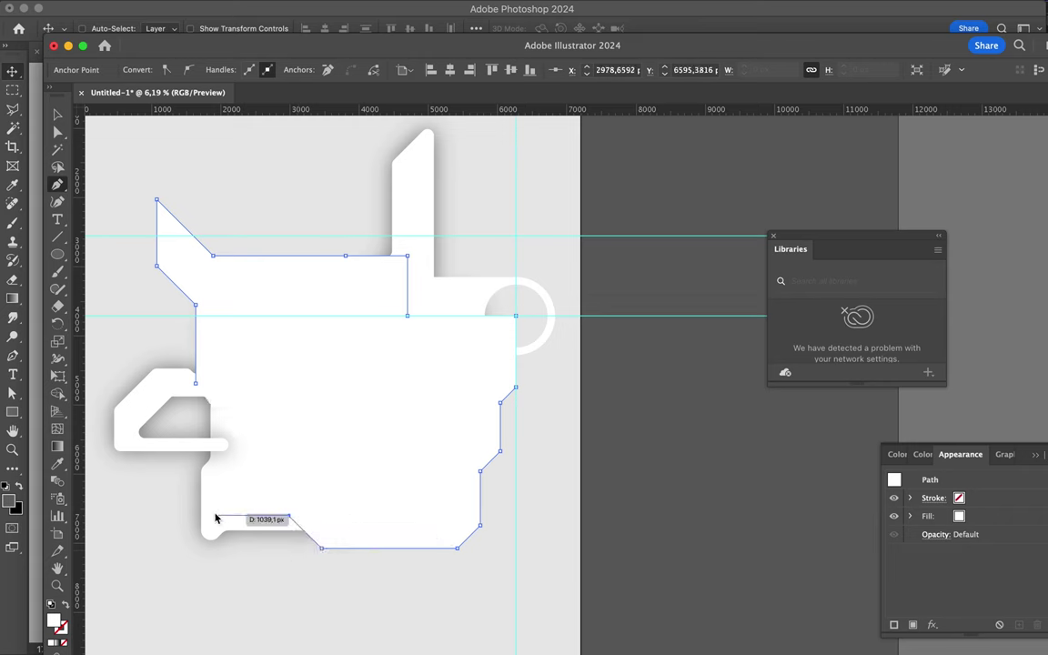
pyautogui.click(174, 267)
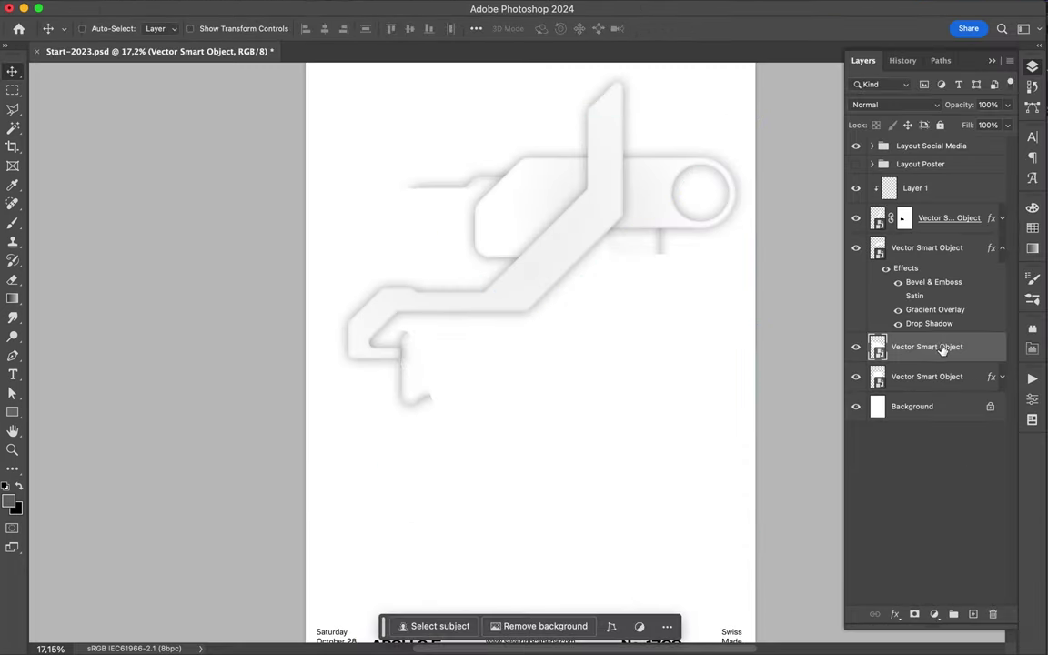
# Scale the bottom white shape to about 25.7% and move it up and right
pyautogui.click(927, 375)
pyautogui.hotkey('ctrl', 't')
pyautogui.moveTo(726, 506); pyautogui.dragTo(683, 466)
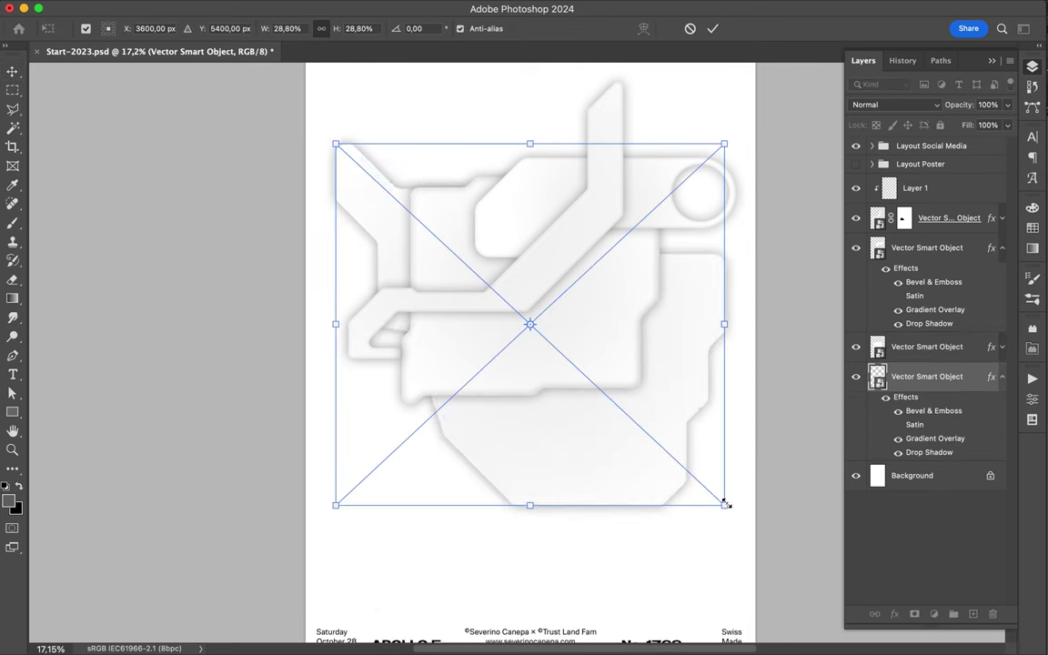
pyautogui.moveTo(612, 368); pyautogui.dragTo(633, 318)
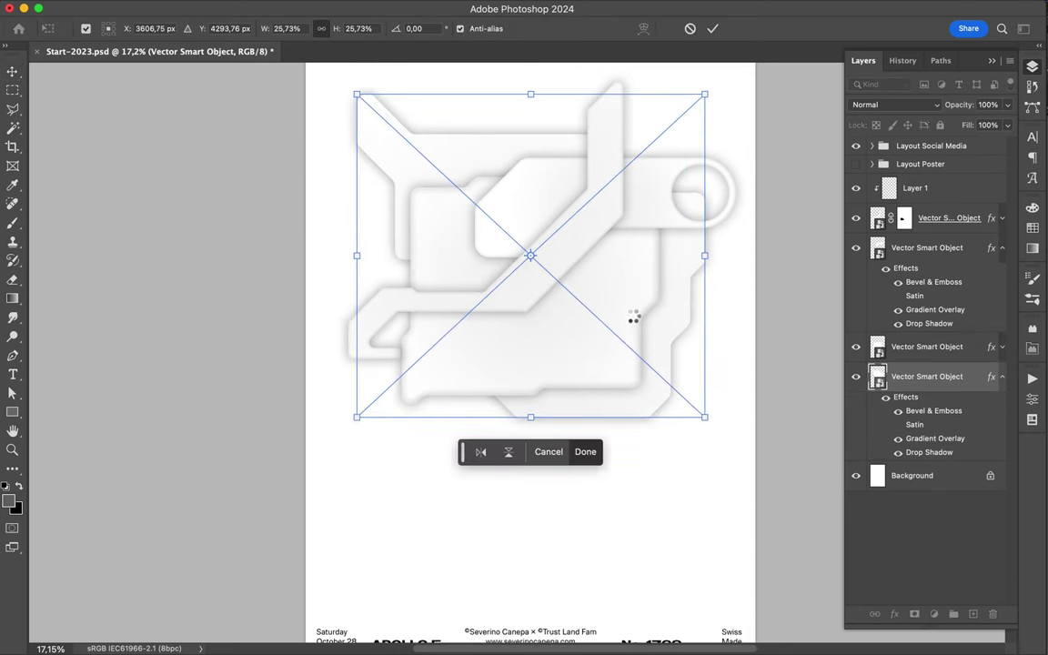
pyautogui.scroll(-2, 538, 274)
pyautogui.scroll(2, 492, 289)
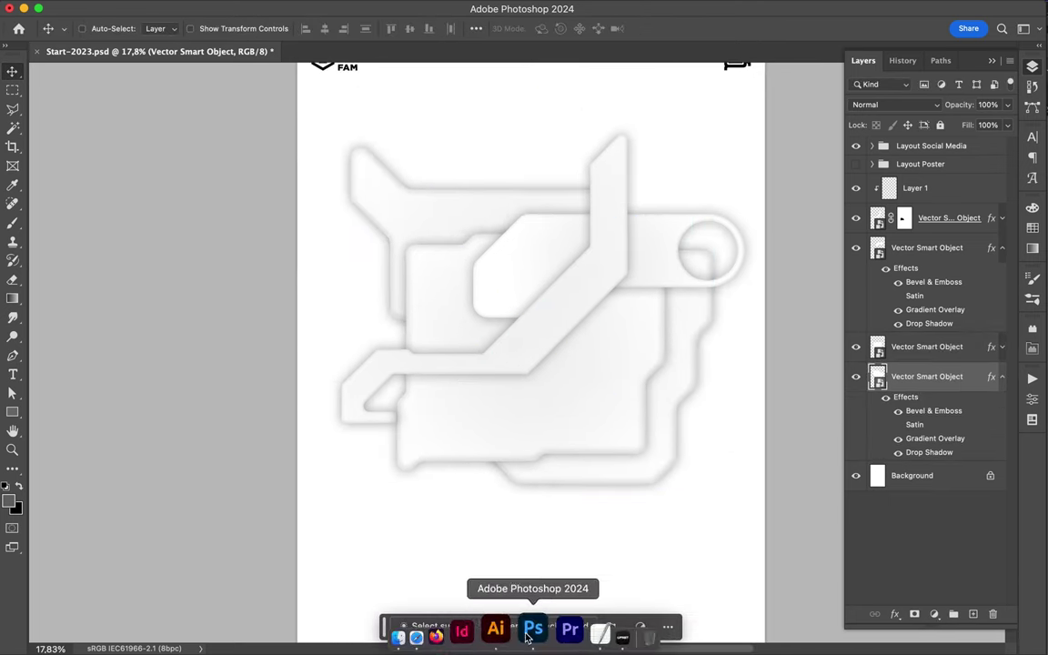
# In Illustrator, send the selected path to the back and deselect the circle bar
pyautogui.click(493, 629)
pyautogui.rightClick(446, 372)
pyautogui.click(679, 615)
pyautogui.click(601, 332)
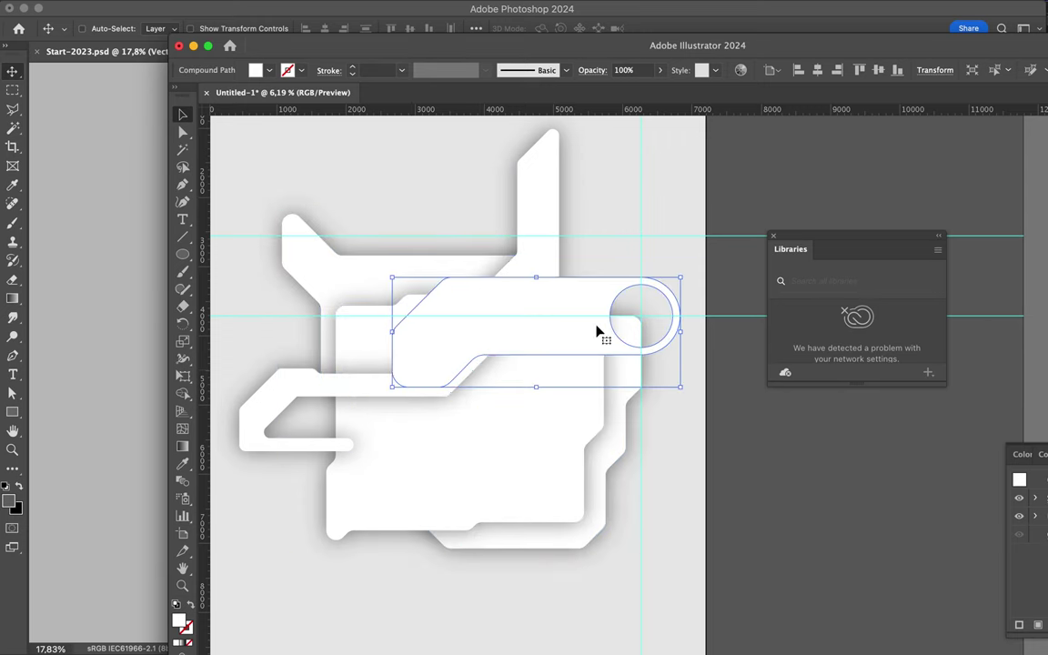
pyautogui.rightClick(554, 283)
pyautogui.click(750, 197)
pyautogui.press('p')
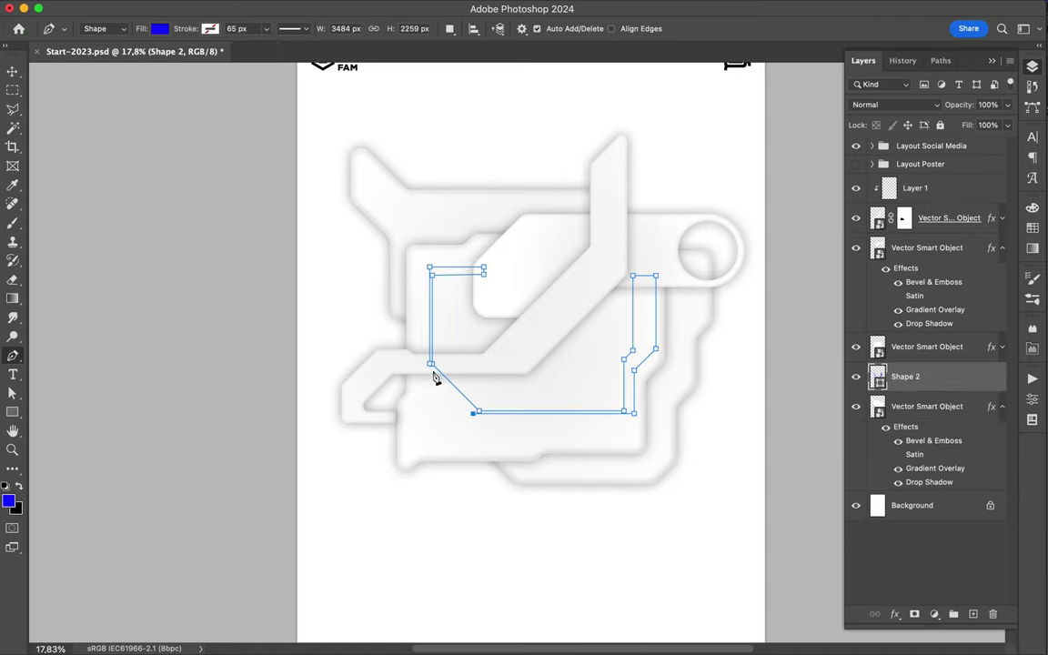
# Zoom in on the stripe path's left corner to check its anchors, then fit the poster
pyautogui.scroll(3, 431, 368)
pyautogui.scroll(1, 477, 404)
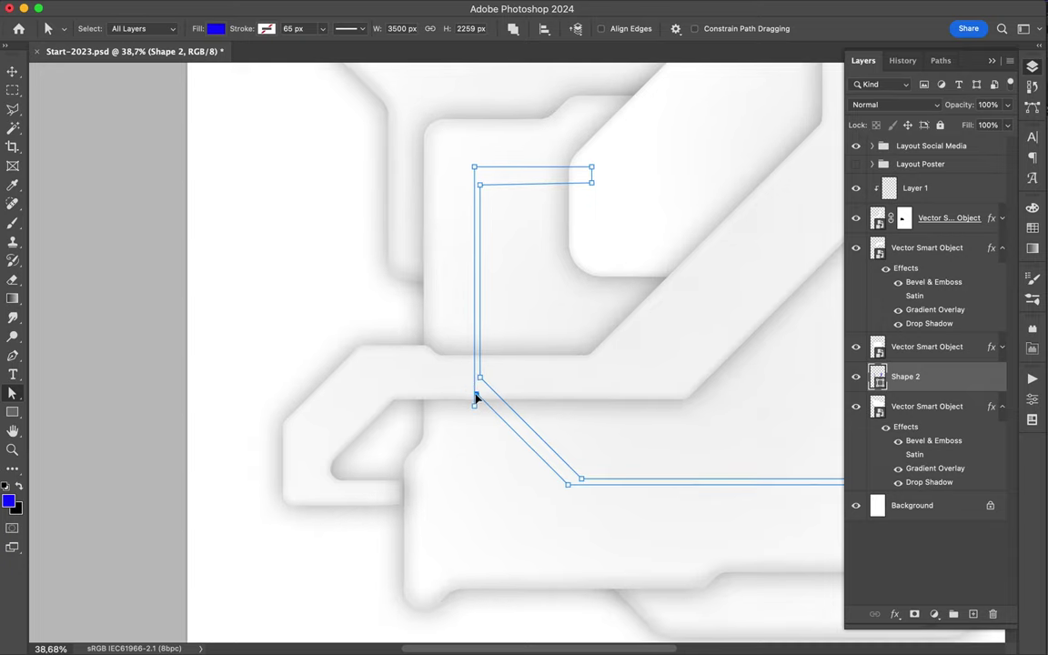
pyautogui.scroll(2, 473, 394)
pyautogui.moveTo(445, 423); pyautogui.dragTo(451, 432)
pyautogui.press('a')
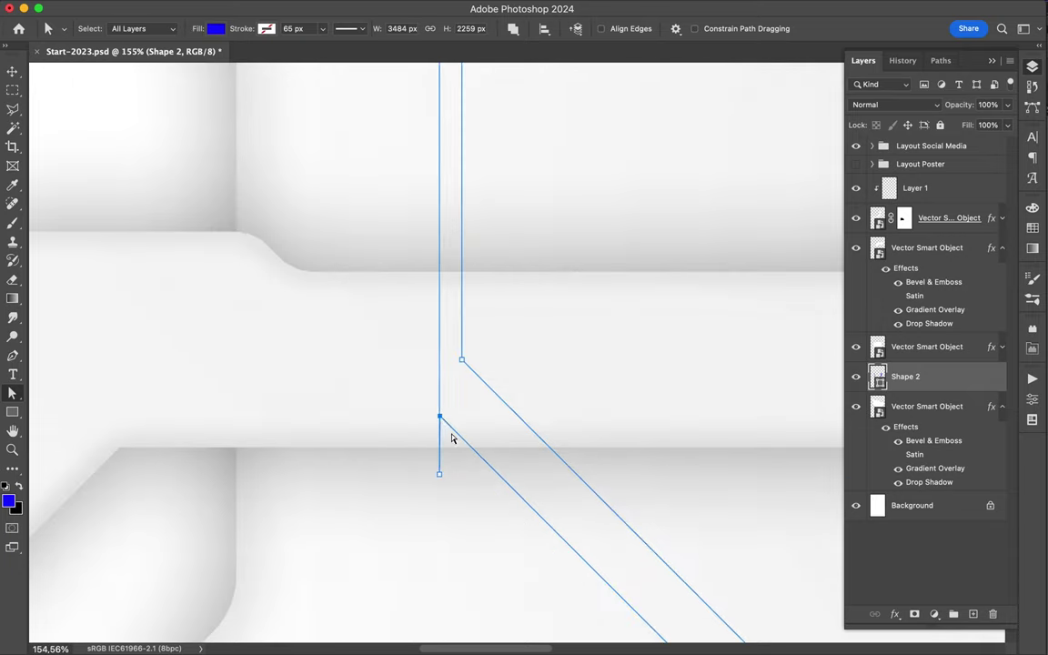
pyautogui.hotkey('ctrl', '0')
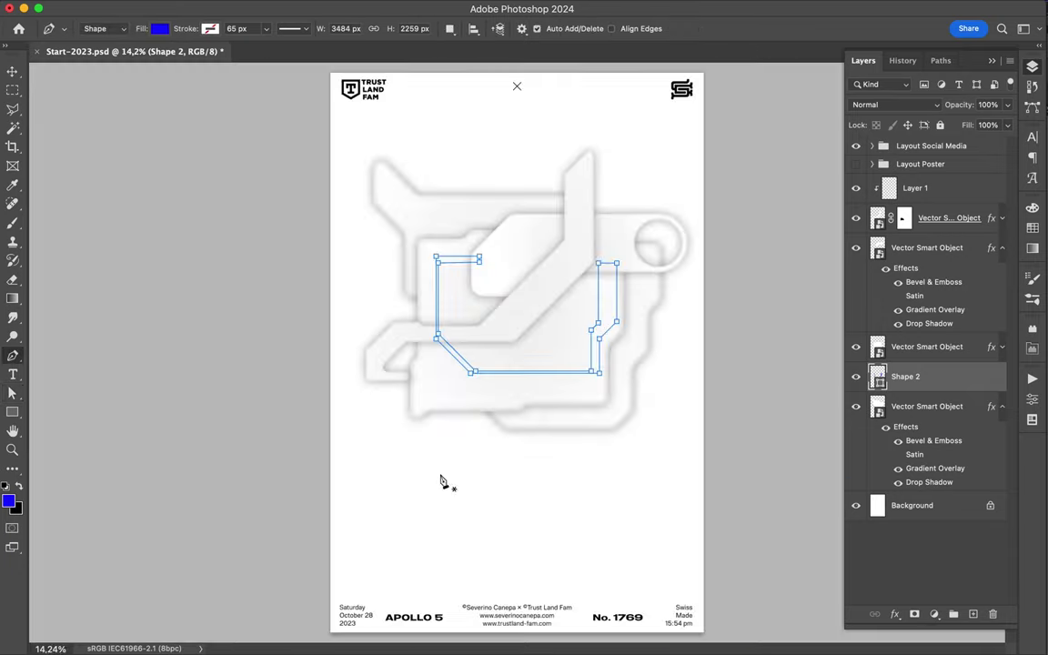
# Move Shape 2 up the layer stack so it sits just below the upper white shape
pyautogui.moveTo(905, 375); pyautogui.dragTo(909, 259)
pyautogui.moveTo(925, 329); pyautogui.dragTo(924, 333)
pyautogui.press('v')
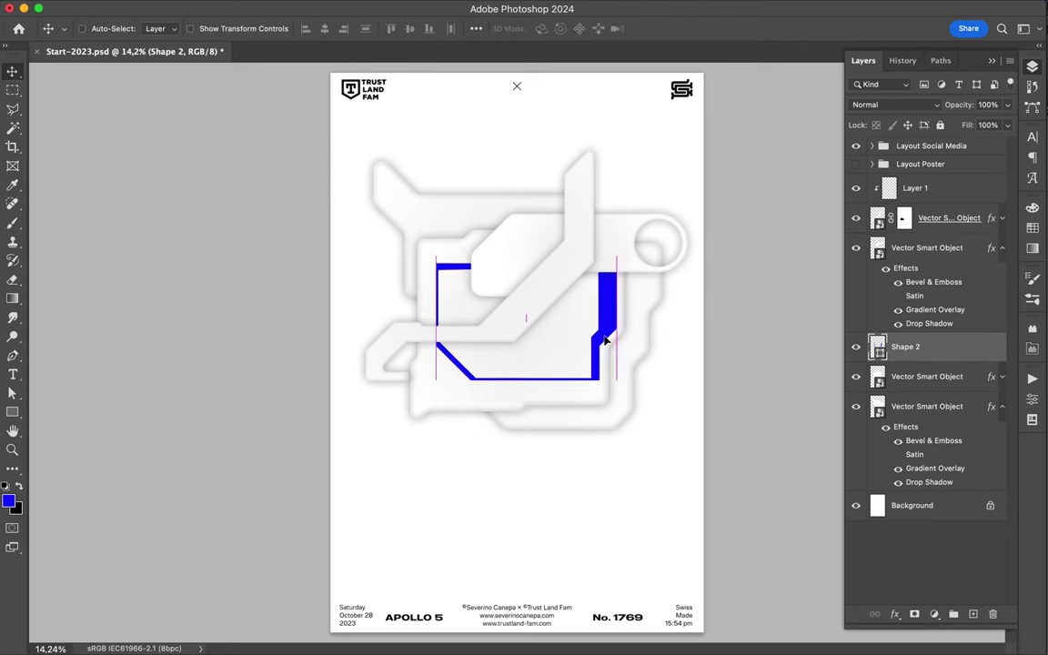
pyautogui.click(508, 628)
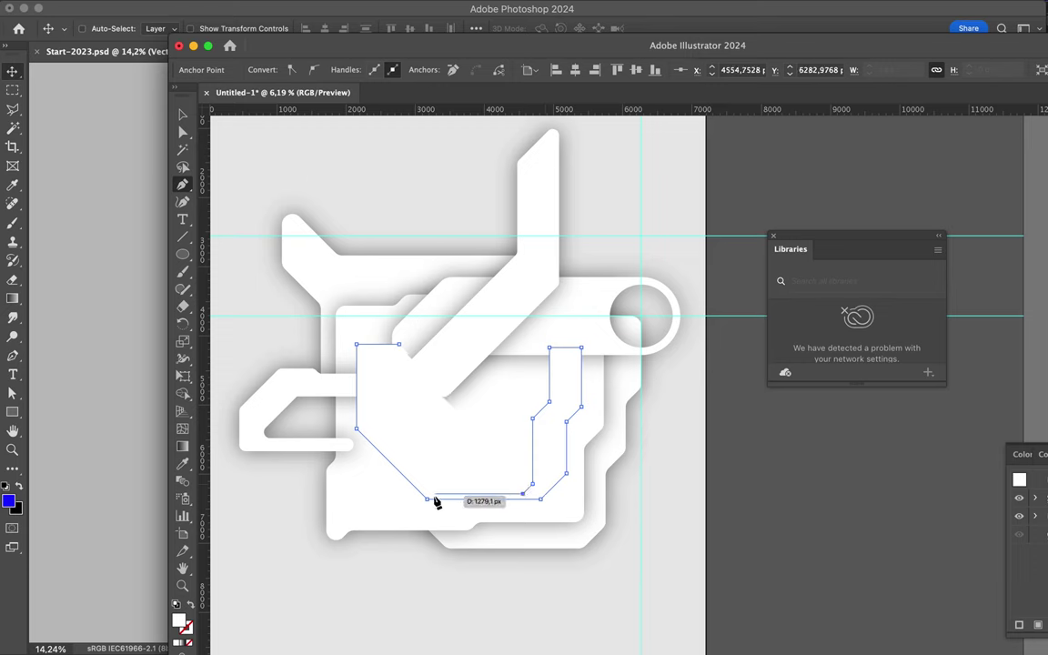
# Fill the stripe path with pure blue #0000ff and shift its right column's edge diagonally
pyautogui.doubleClick(179, 621)
pyautogui.write('0000ff')
pyautogui.press('Return')
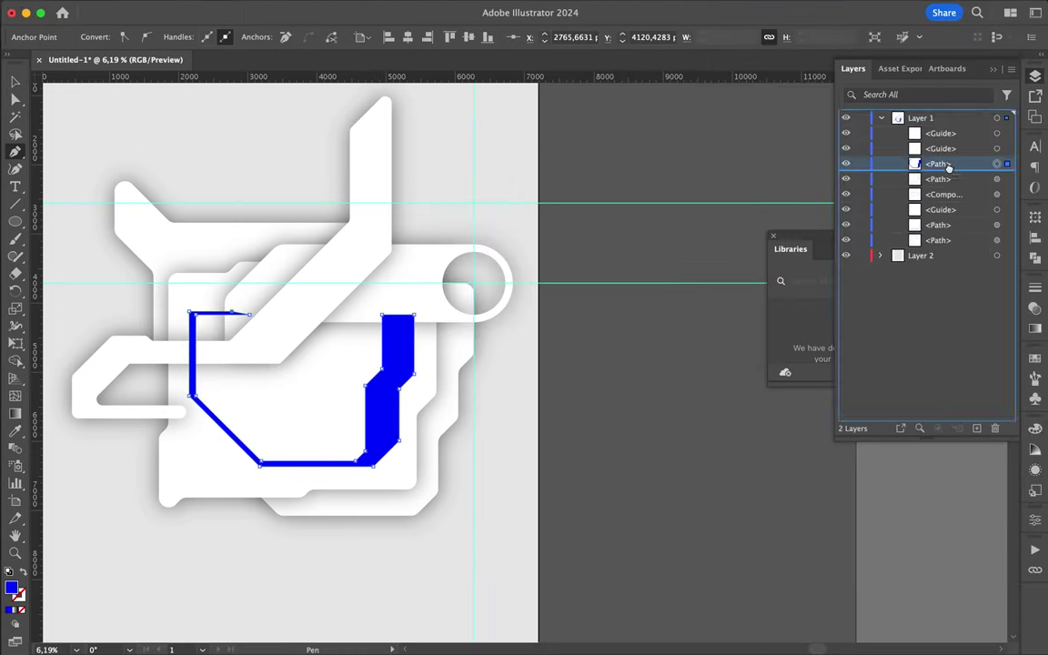
pyautogui.scroll(5, 418, 391)
pyautogui.press('a')
pyautogui.click(260, 421)
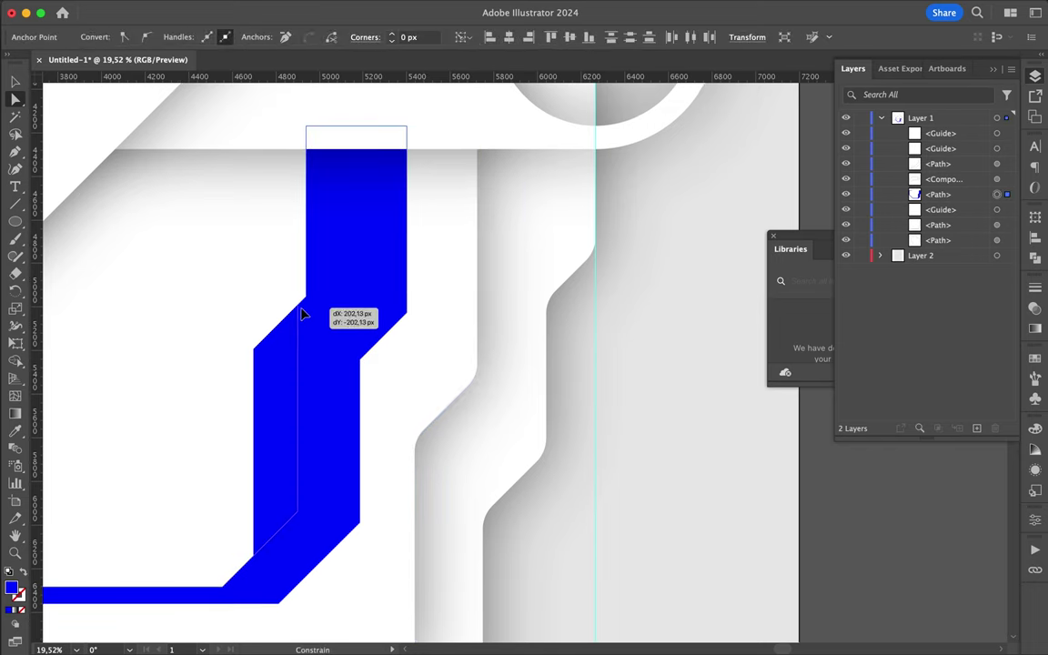
pyautogui.moveTo(303, 315); pyautogui.dragTo(304, 317)
pyautogui.moveTo(320, 571); pyautogui.dragTo(318, 573)
pyautogui.scroll(-5, 318, 573)
pyautogui.scroll(5, 91, 205)
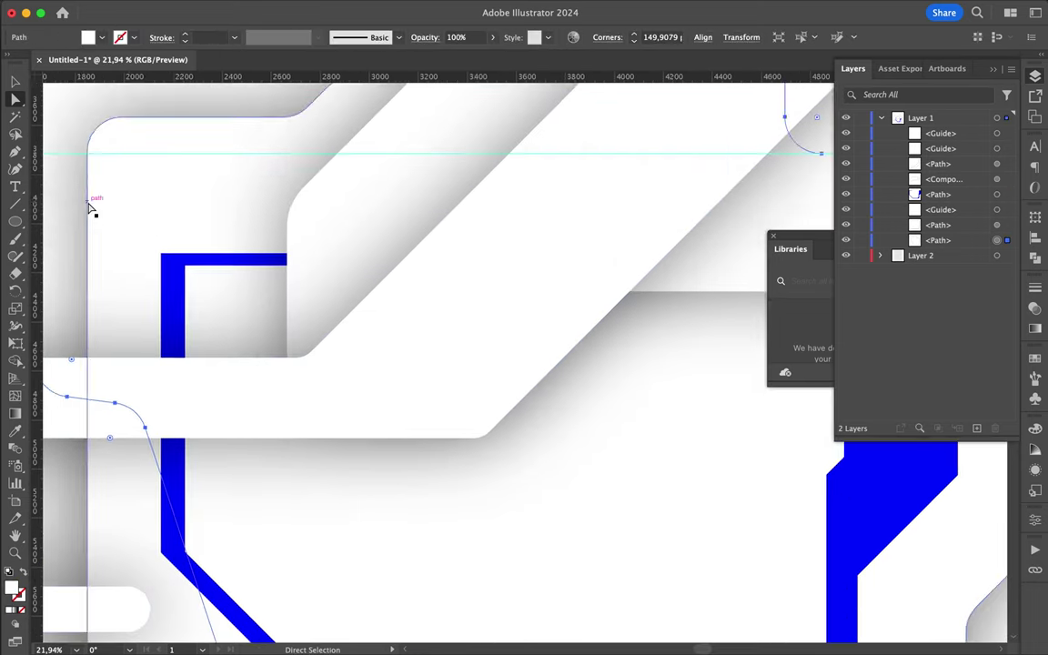
pyautogui.scroll(1, 213, 210)
pyautogui.scroll(-3, 196, 489)
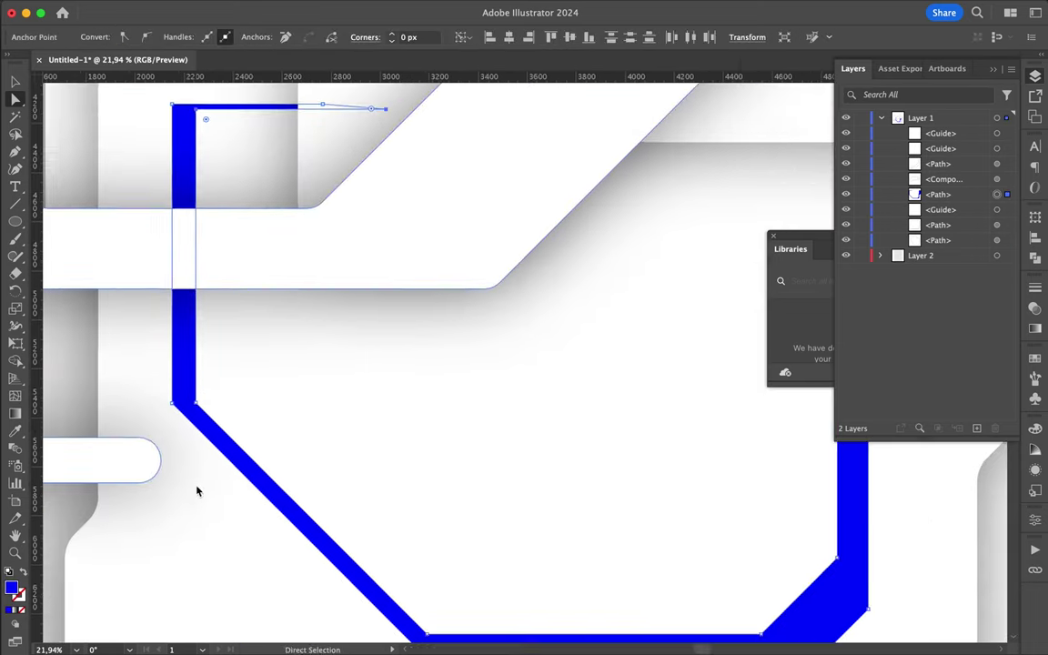
pyautogui.scroll(-2, 188, 432)
# Pull the stripe's inner corner down-left so the bottom slopes, and adjust the right-column notch
pyautogui.click(281, 474)
pyautogui.scroll(-3, 398, 521)
pyautogui.scroll(5, 357, 114)
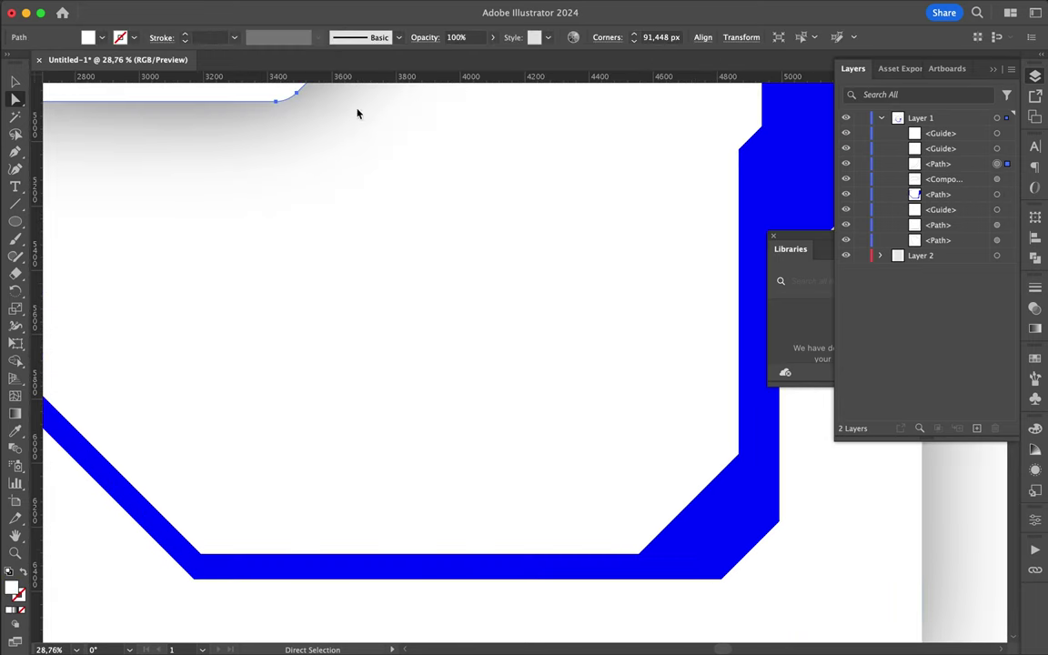
pyautogui.moveTo(637, 561); pyautogui.dragTo(609, 573)
pyautogui.scroll(-3, 616, 379)
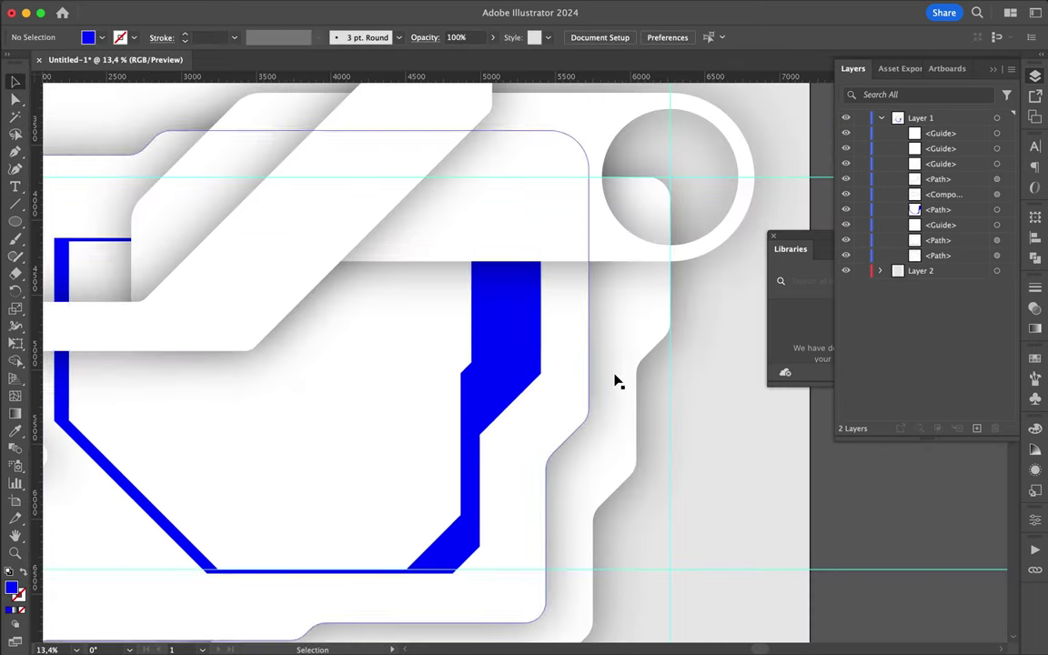
pyautogui.scroll(2, 507, 357)
pyautogui.scroll(2, 491, 370)
pyautogui.click(498, 417)
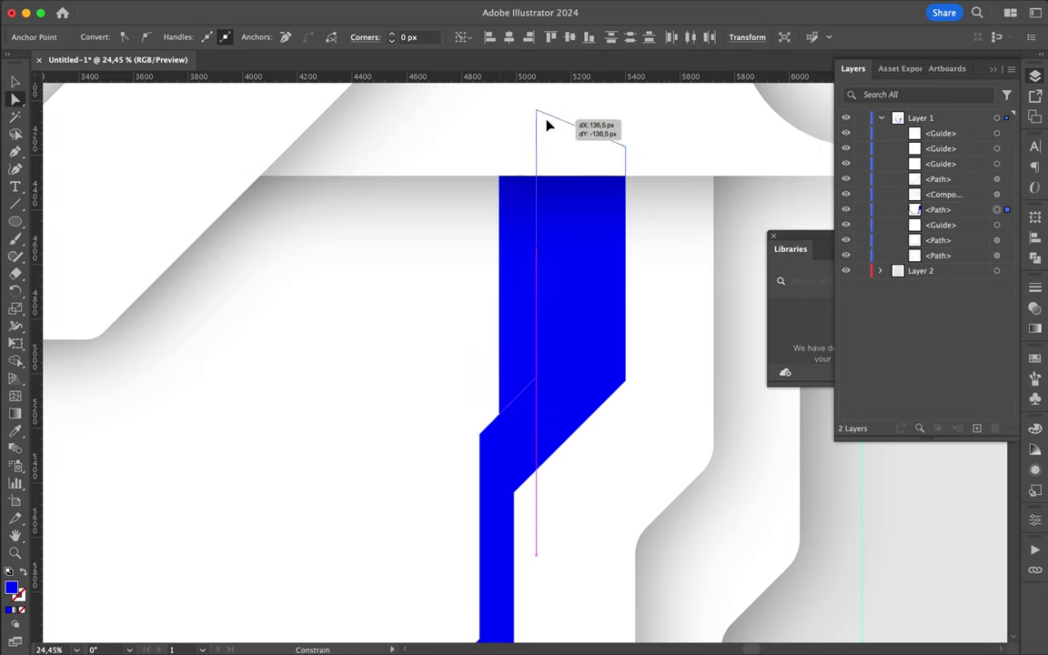
pyautogui.scroll(-3, 446, 258)
# Draw a blue triangle behind the stripe, then place both in Photoshop at about 27.14%
pyautogui.press('p')
pyautogui.click(382, 239)
pyautogui.click(415, 191)
pyautogui.click(544, 223)
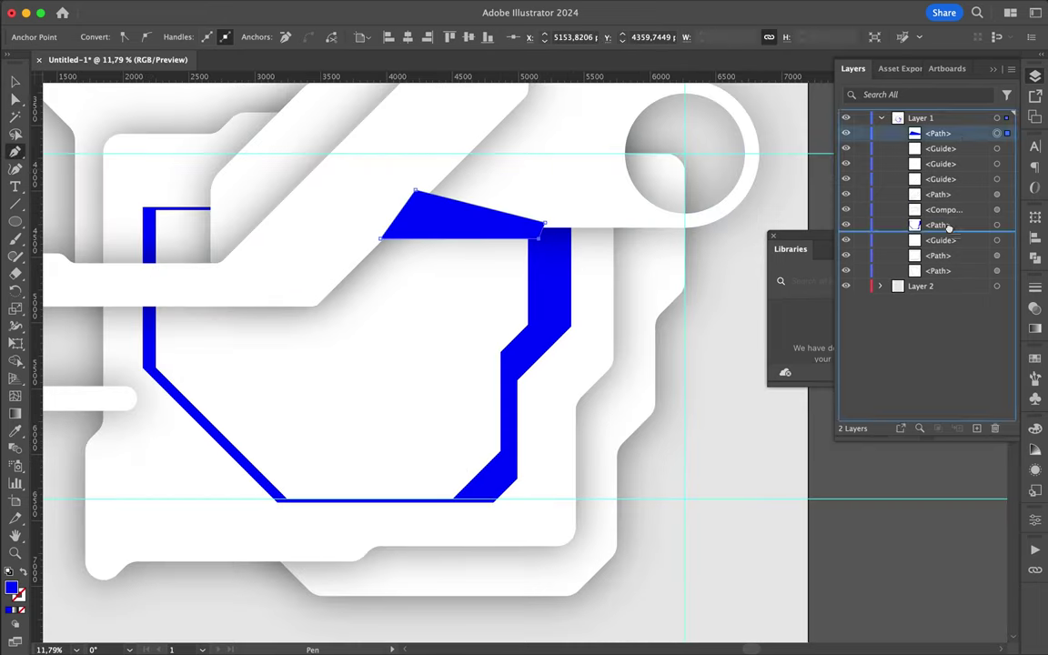
pyautogui.moveTo(949, 228); pyautogui.dragTo(948, 231)
pyautogui.press('v')
pyautogui.click(508, 234)
pyautogui.keyDown('shift'); pyautogui.click(506, 236); pyautogui.keyUp('shift')
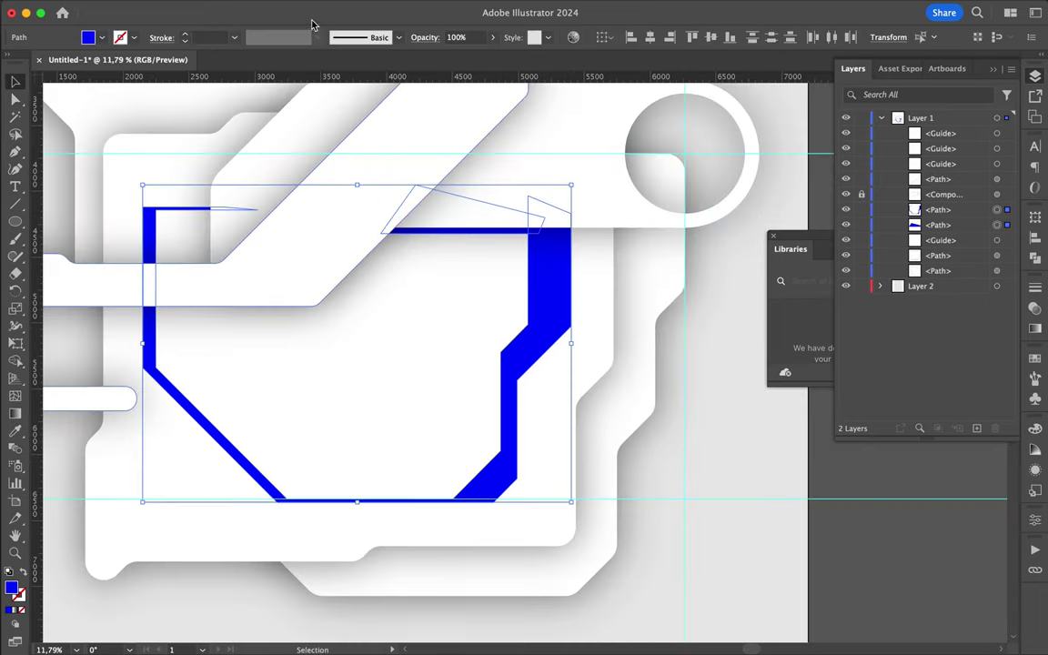
pyautogui.moveTo(701, 472)
pyautogui.mouseDown()
pyautogui.moveTo(662, 423)
pyautogui.moveTo(637, 411)
pyautogui.mouseUp()
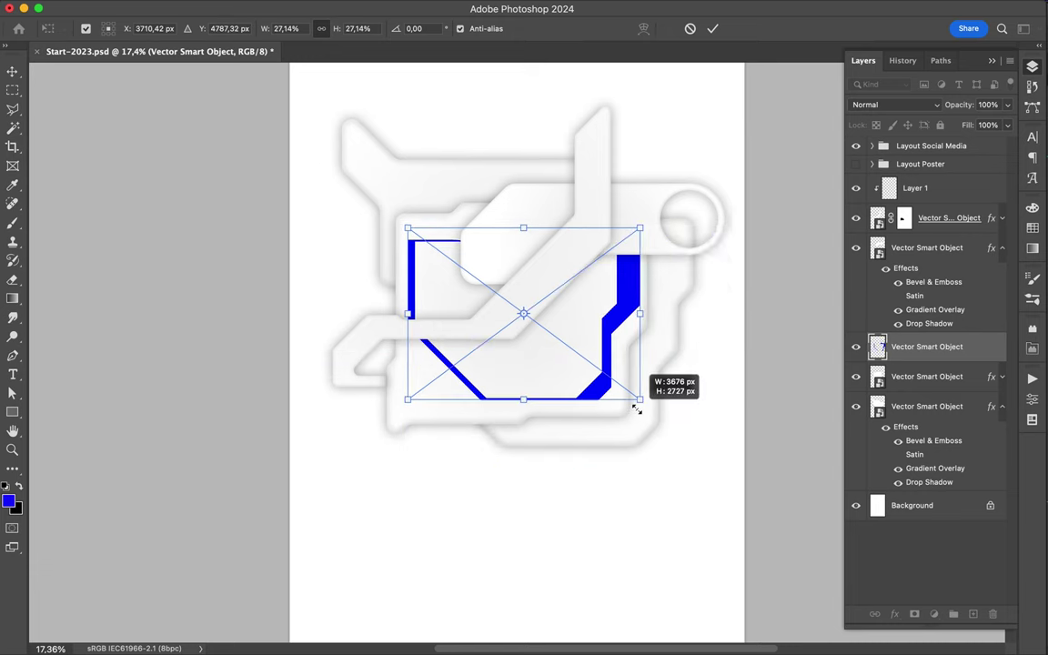
# Commit and nudge the blue stripe, try a blue Satin effect, then duplicate it as Vector Smart Object copy
pyautogui.press('Return')
pyautogui.moveTo(603, 330); pyautogui.dragTo(617, 300)
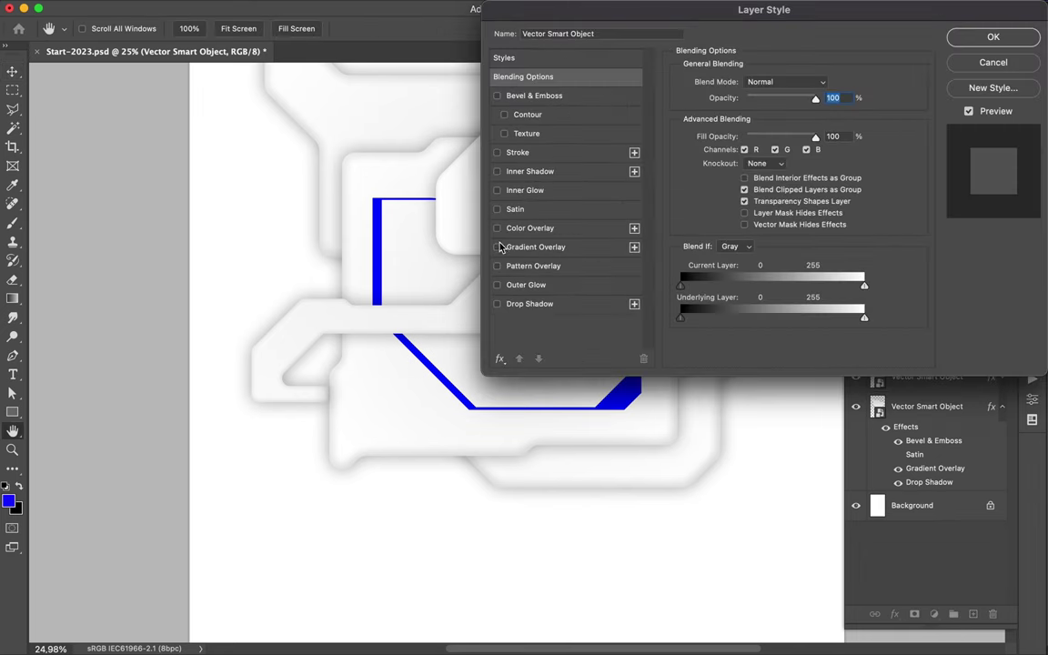
pyautogui.click(515, 209)
pyautogui.click(824, 84)
pyautogui.press('Return')
pyautogui.click(824, 83)
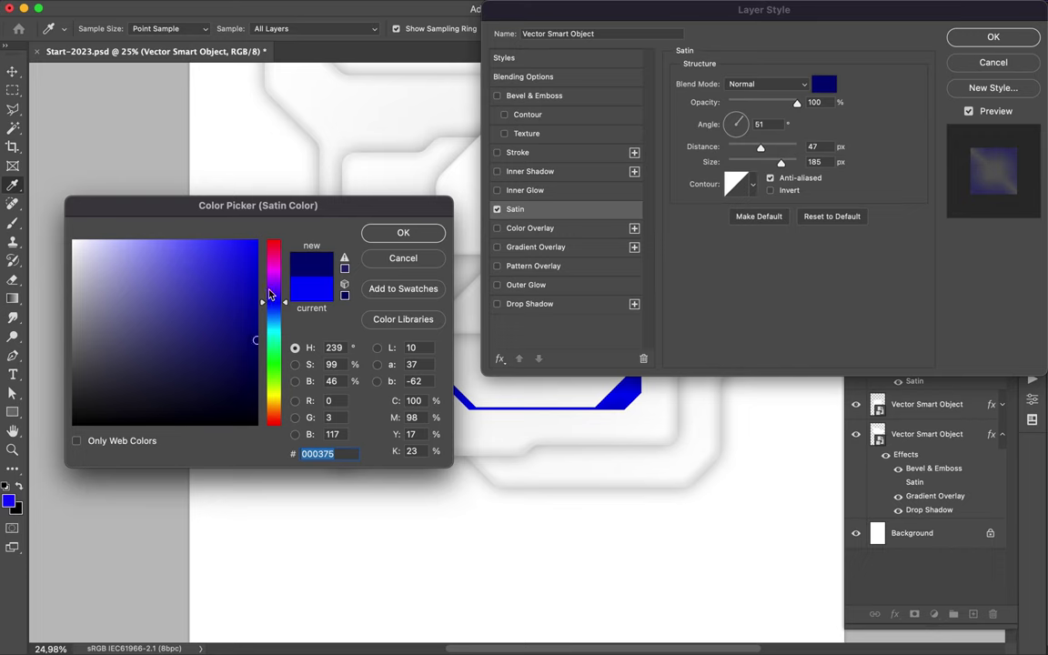
pyautogui.press('Escape')
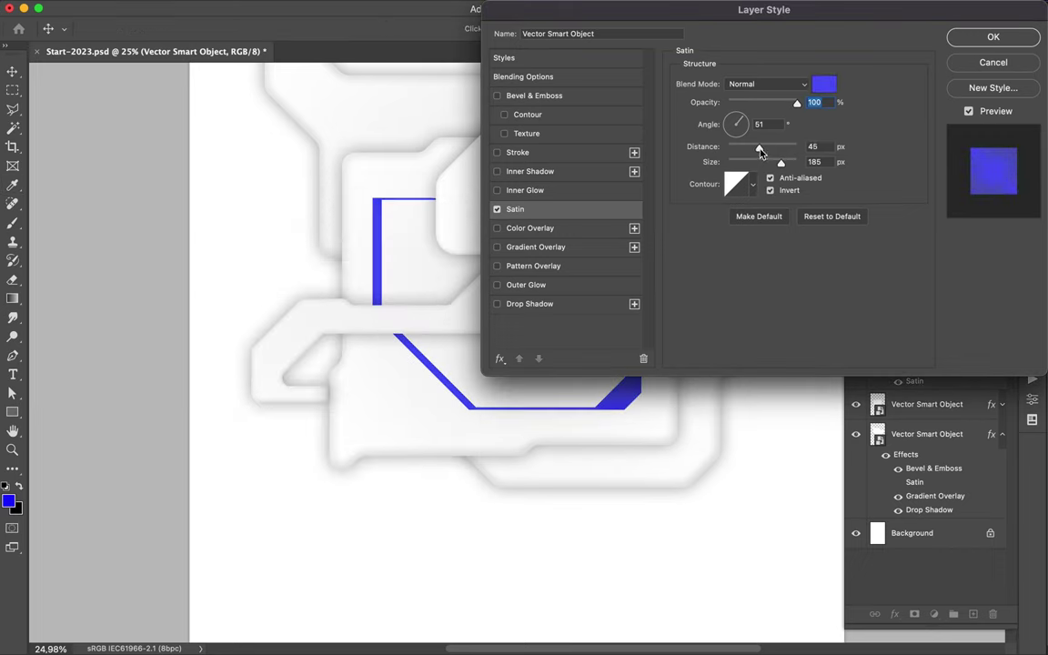
pyautogui.click(992, 63)
pyautogui.hotkey('ctrl', 'j')
pyautogui.click(365, 9)
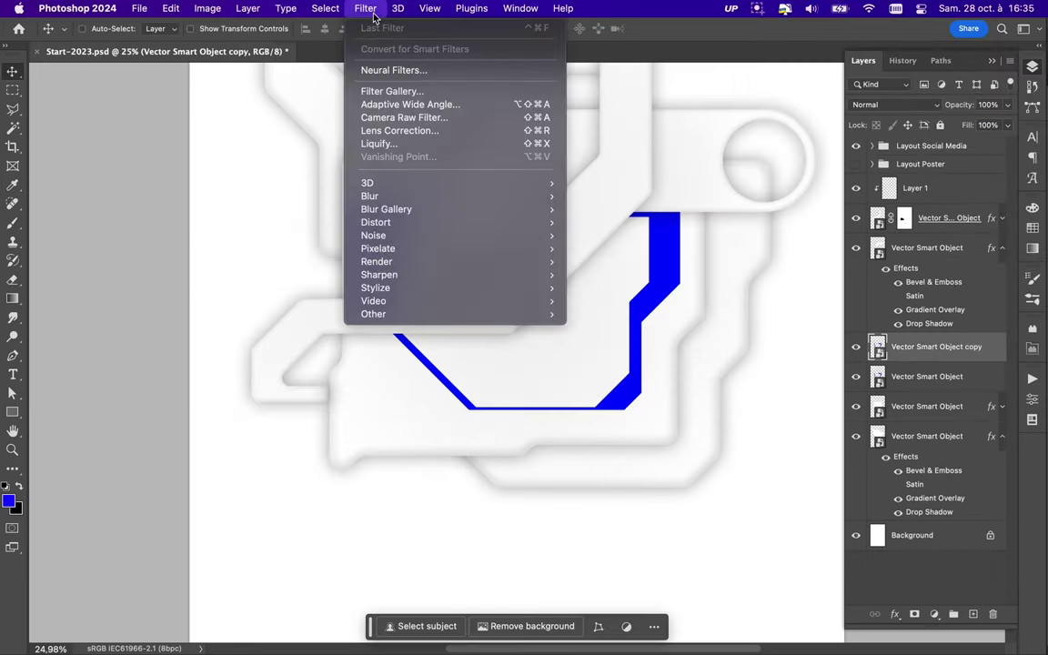
# Gaussian-blur the blue stripe copy, set it to Linear Dodge (Add), and move it below the original
pyautogui.click(619, 250)
pyautogui.click(953, 105)
pyautogui.click(895, 104)
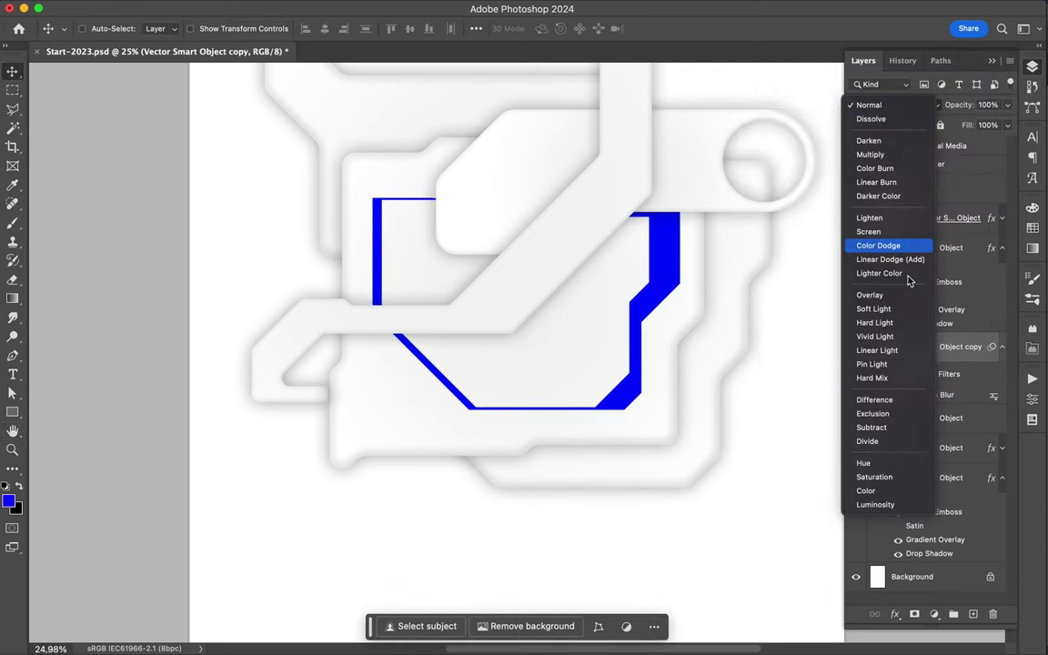
pyautogui.click(814, 254)
pyautogui.click(886, 105)
pyautogui.click(823, 258)
pyautogui.moveTo(926, 361); pyautogui.dragTo(927, 401)
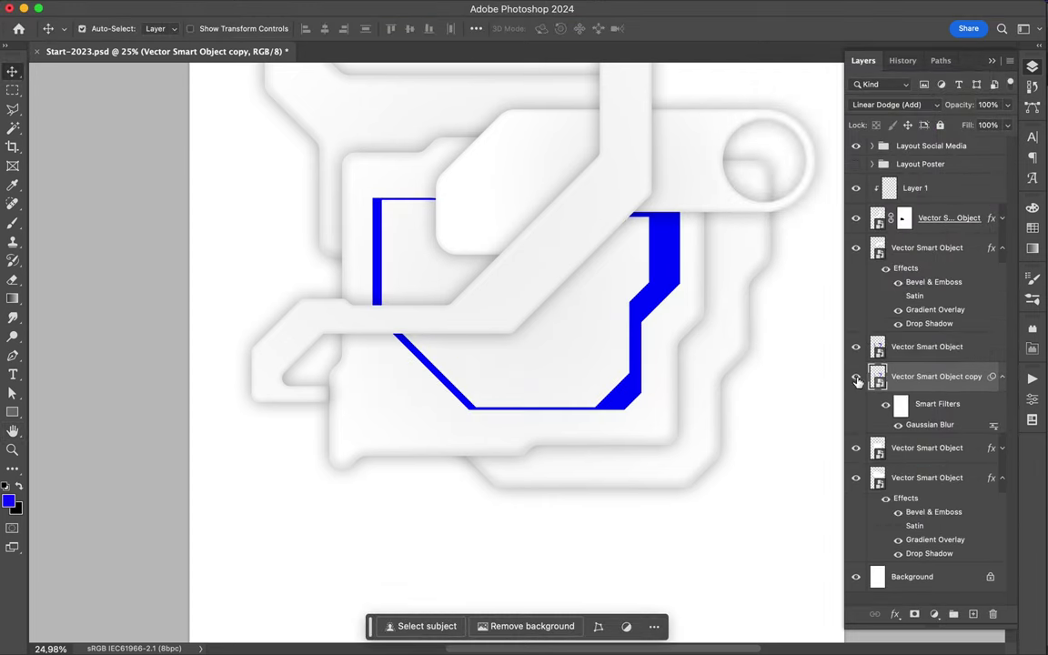
# Make a second Linear Dodge (Add) blue copy with a clipped Hue/Saturation, then delete the duplicate layer
pyautogui.moveTo(935, 380); pyautogui.dragTo(919, 266)
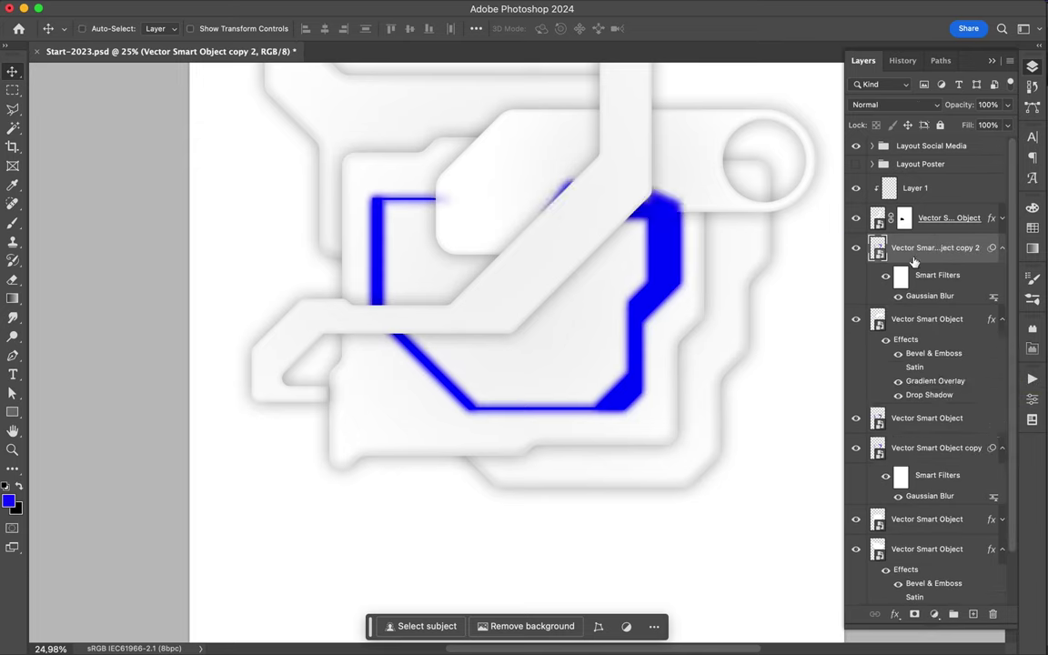
pyautogui.click(896, 104)
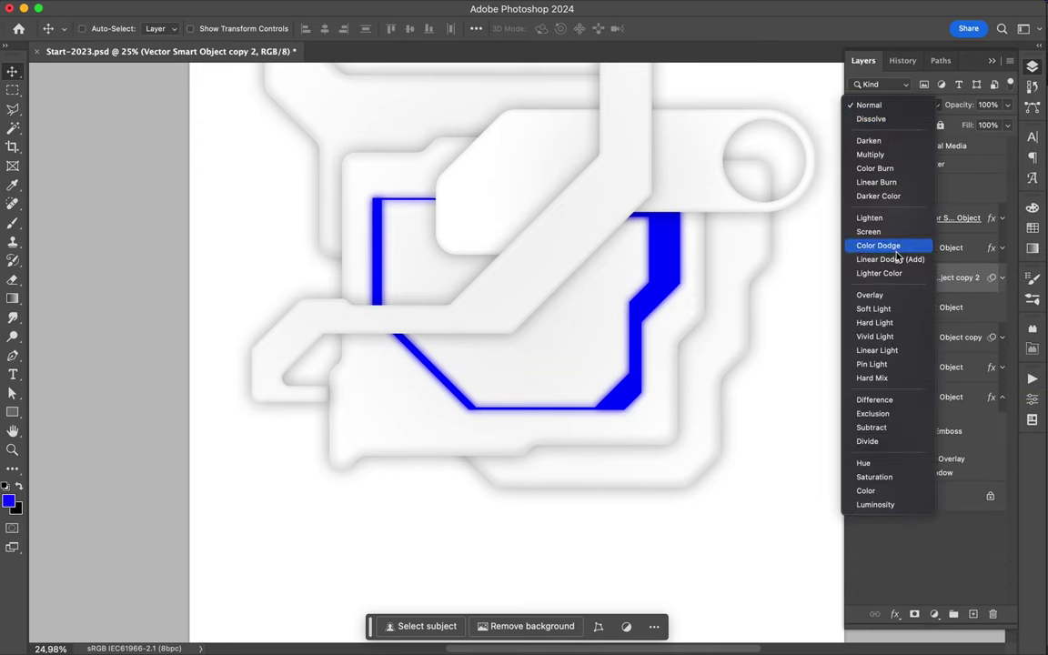
pyautogui.click(934, 614)
pyautogui.click(966, 536)
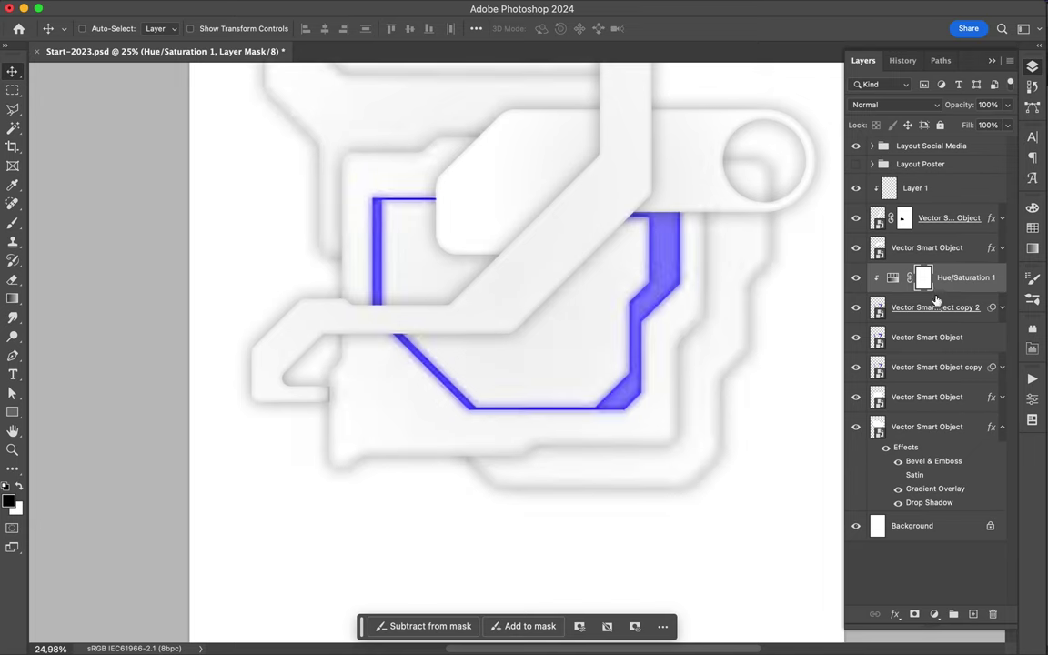
pyautogui.click(896, 105)
pyautogui.click(886, 269)
pyautogui.moveTo(937, 367); pyautogui.dragTo(936, 338)
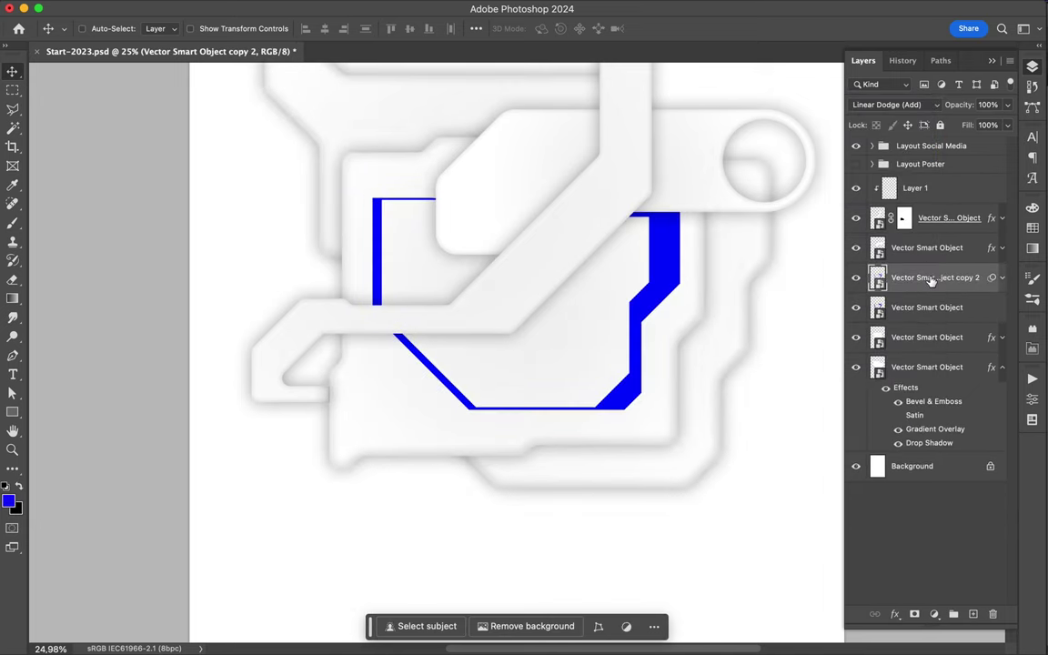
pyautogui.press('Delete')
pyautogui.click(529, 171)
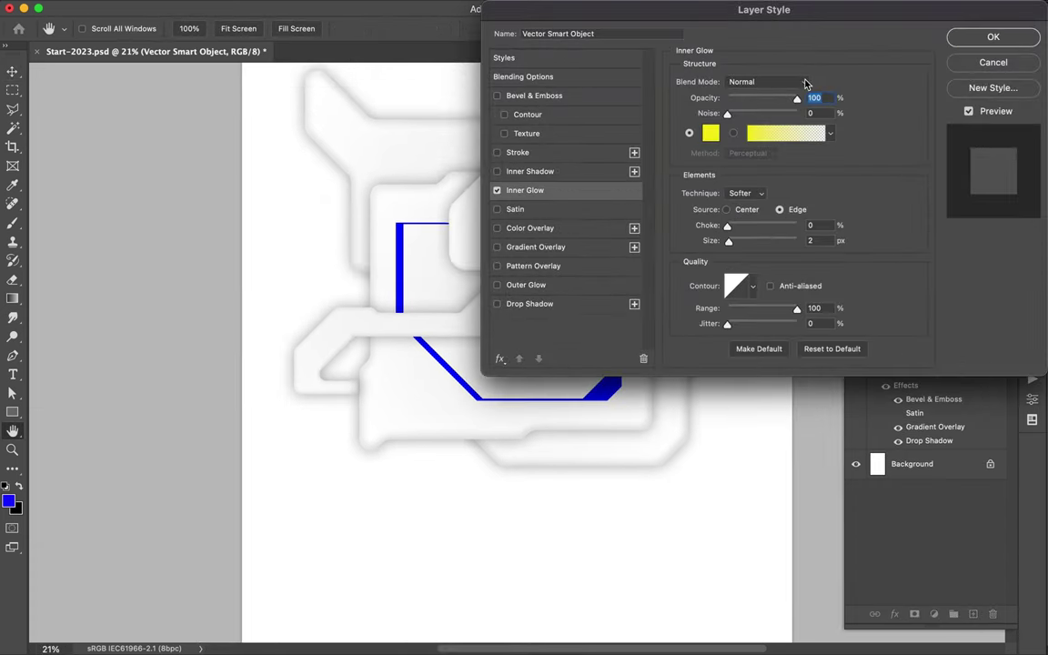
# Lower the Inner Shadow opacity and add a Bevel & Emboss set to Stroke Emboss
pyautogui.moveTo(759, 102); pyautogui.dragTo(739, 105)
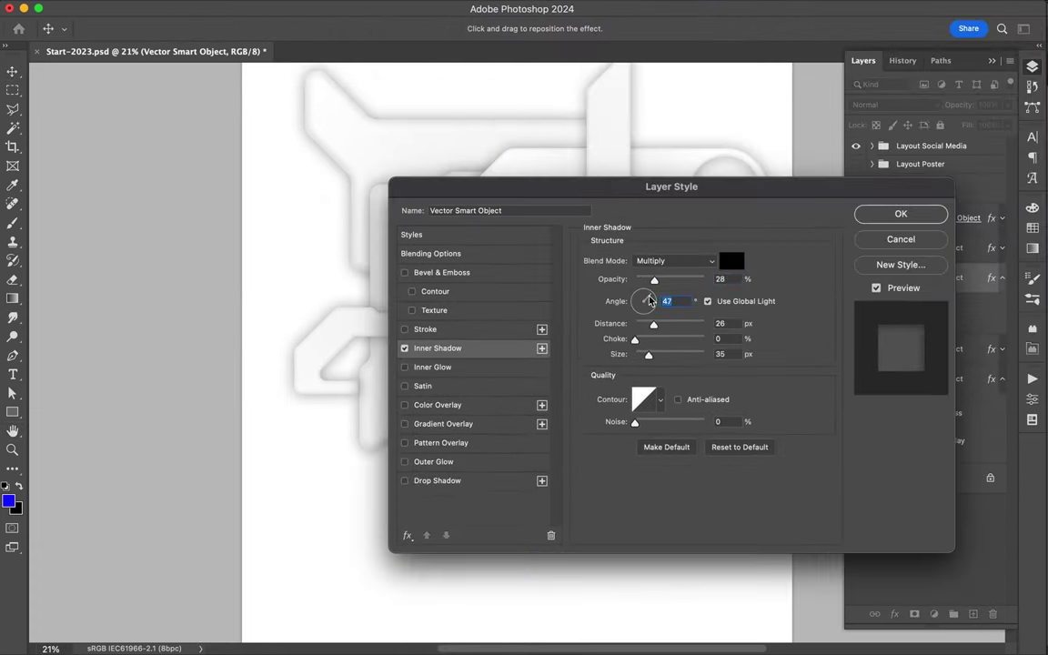
pyautogui.click(401, 271)
pyautogui.moveTo(648, 187); pyautogui.dragTo(727, 107)
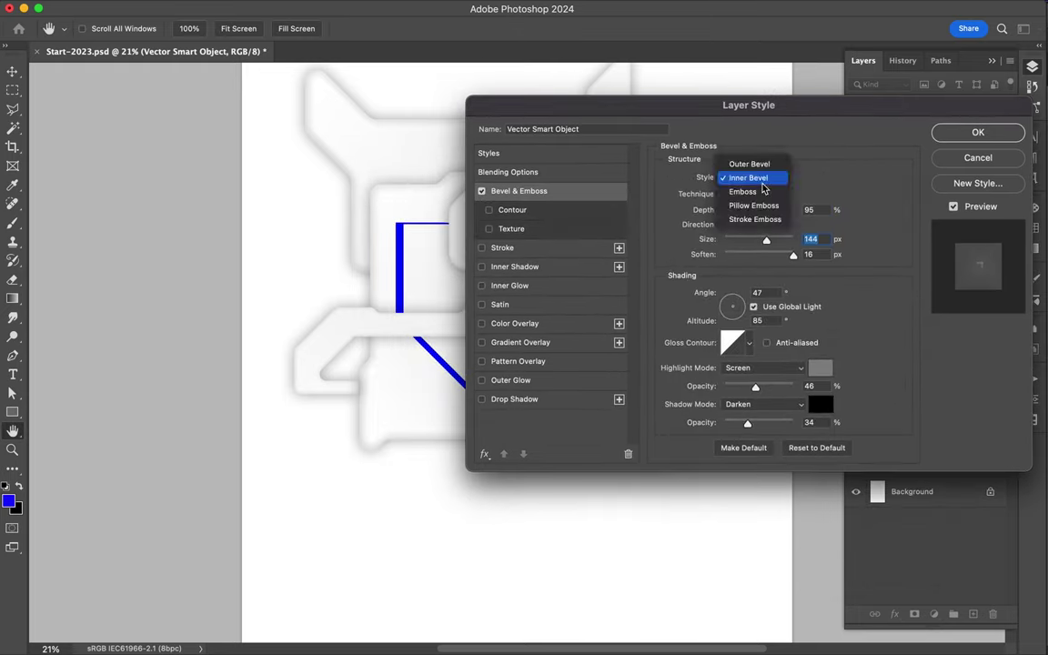
pyautogui.click(755, 191)
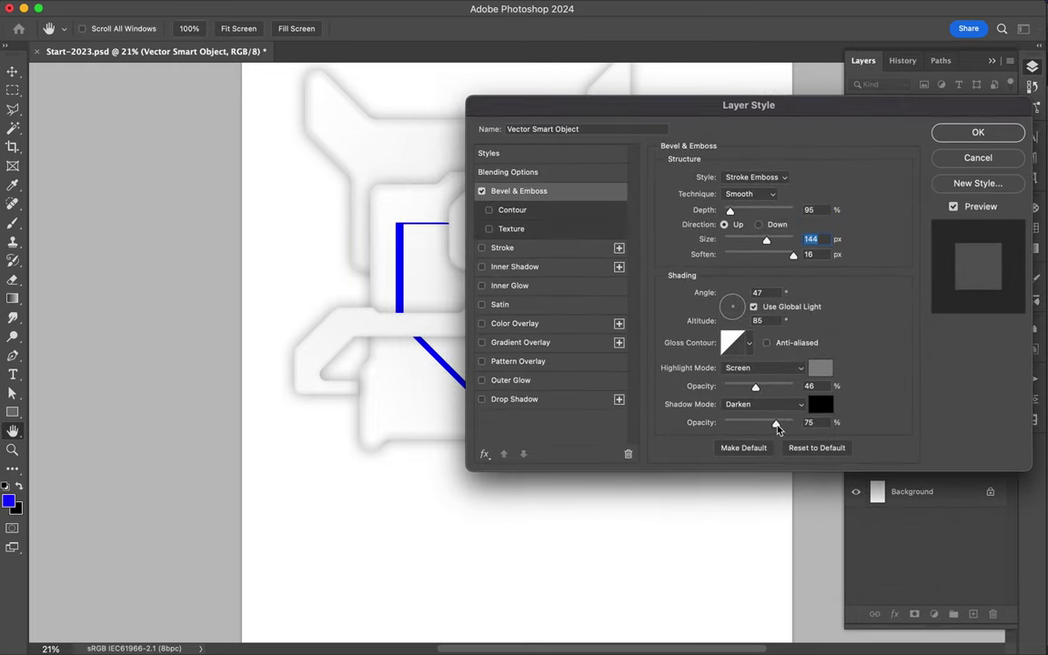
pyautogui.click(975, 133)
pyautogui.click(498, 624)
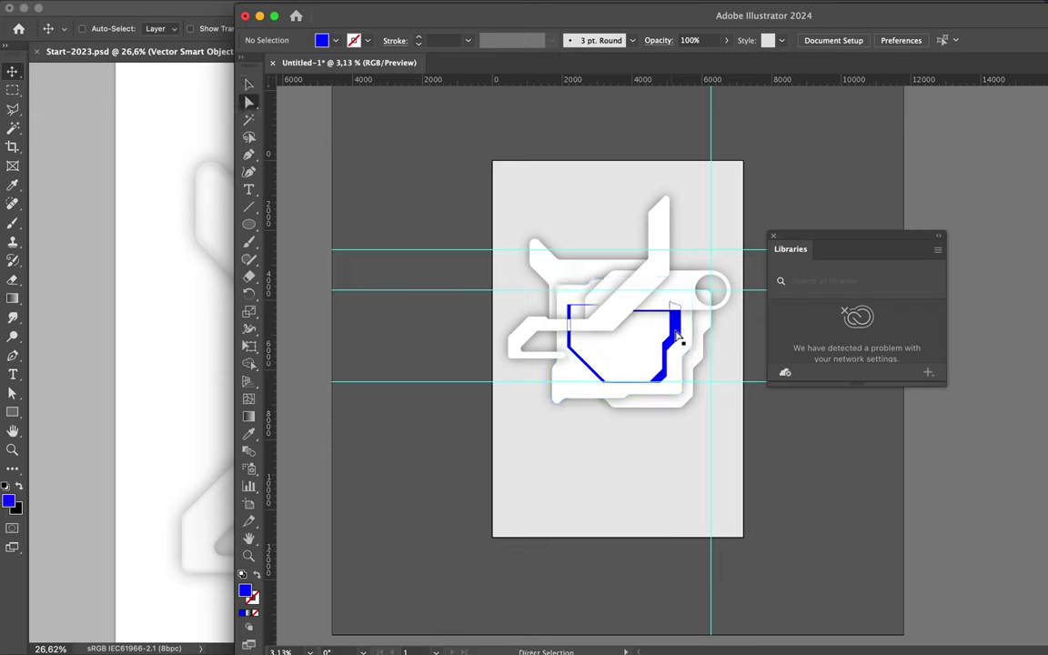
# In Illustrator, drag the blue path's lower-right corner point down onto the bottom edge
pyautogui.scroll(2, 676, 293)
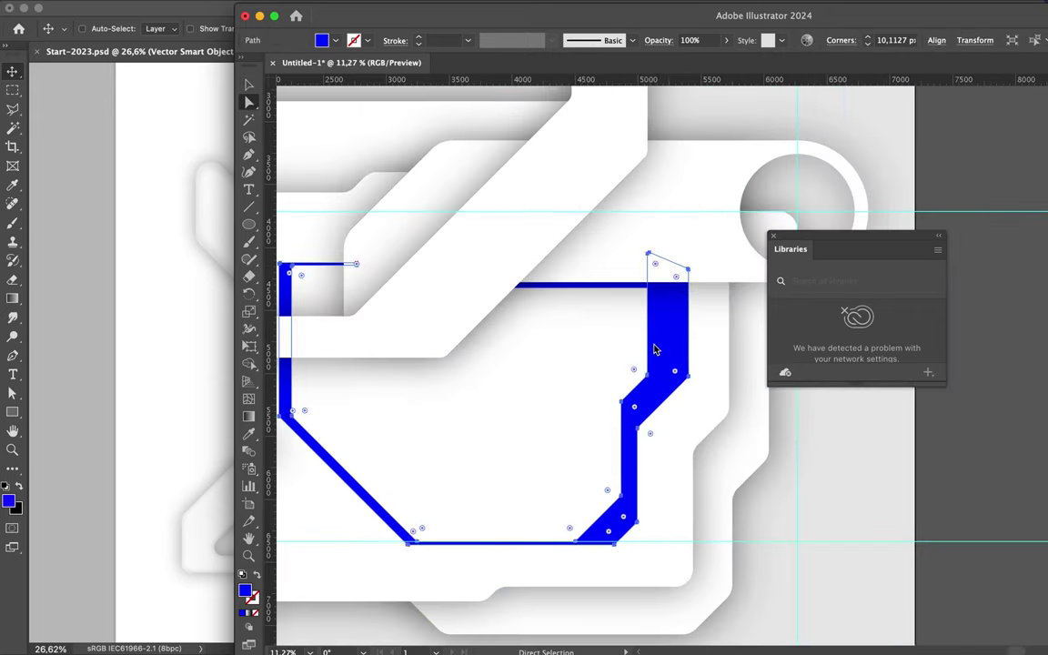
pyautogui.scroll(5, 653, 350)
pyautogui.moveTo(639, 336); pyautogui.dragTo(536, 516)
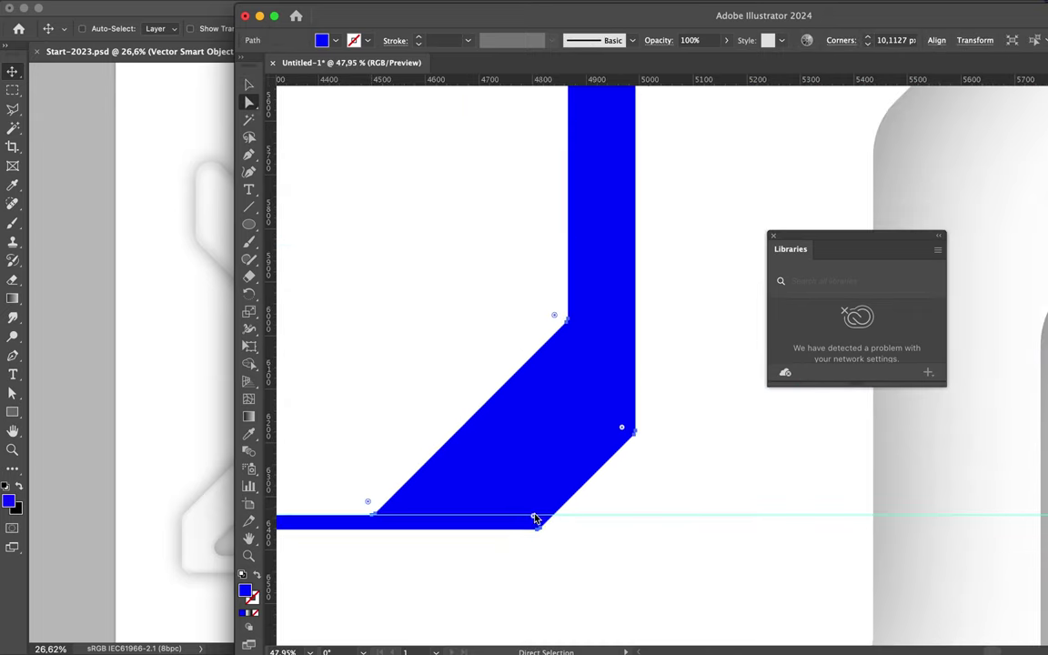
pyautogui.scroll(-3, 523, 462)
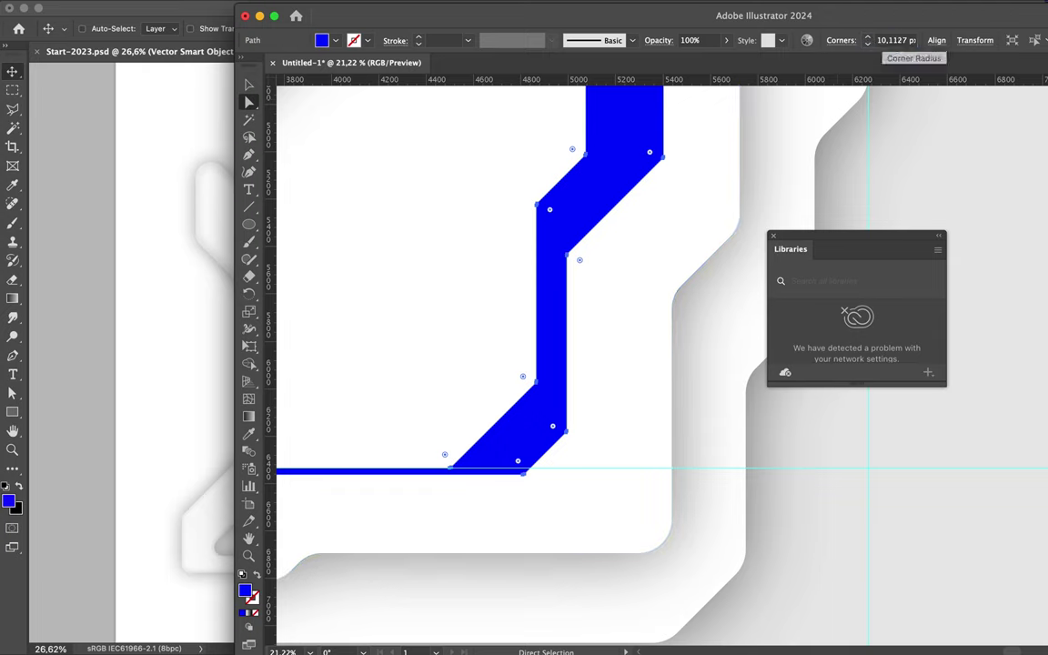
pyautogui.scroll(-3, 354, 172)
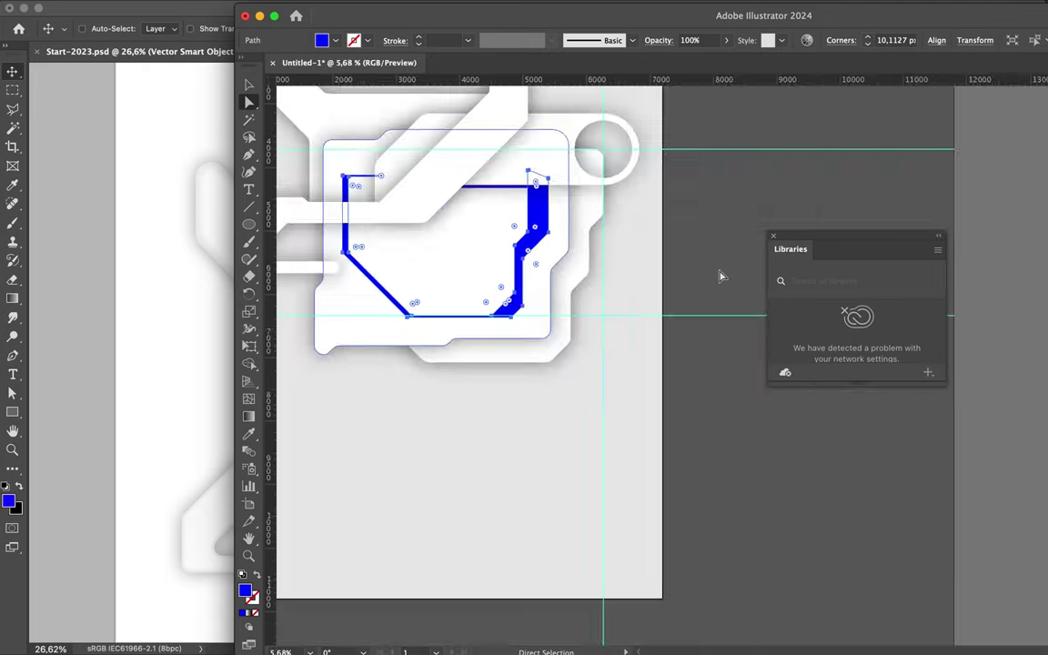
pyautogui.scroll(5, 359, 155)
pyautogui.scroll(-3, 410, 233)
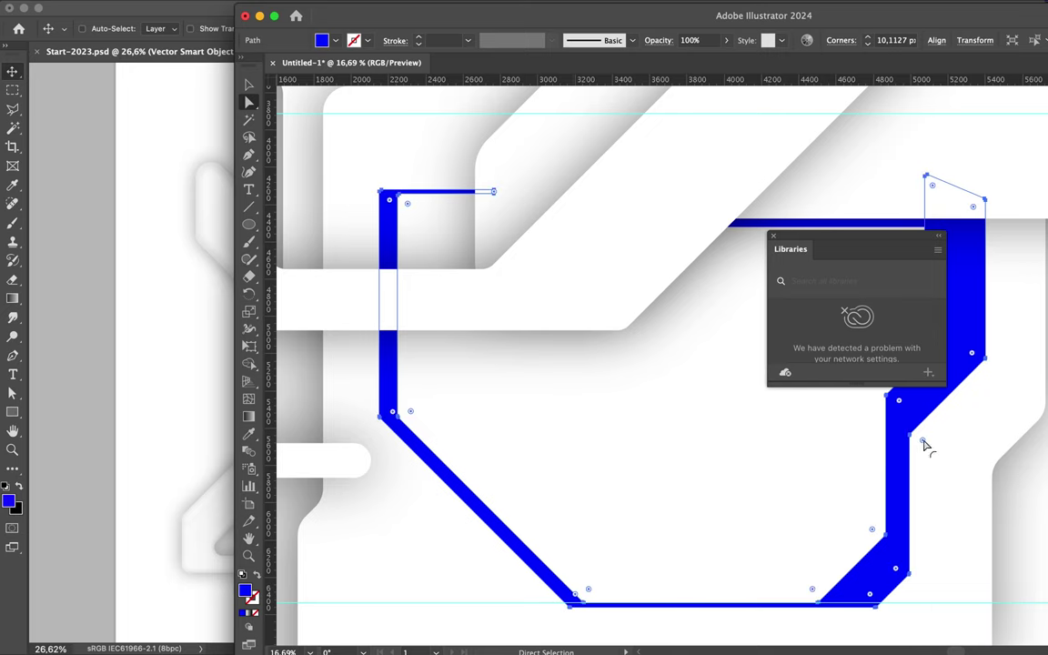
pyautogui.scroll(-1, 942, 419)
pyautogui.scroll(-1, 910, 454)
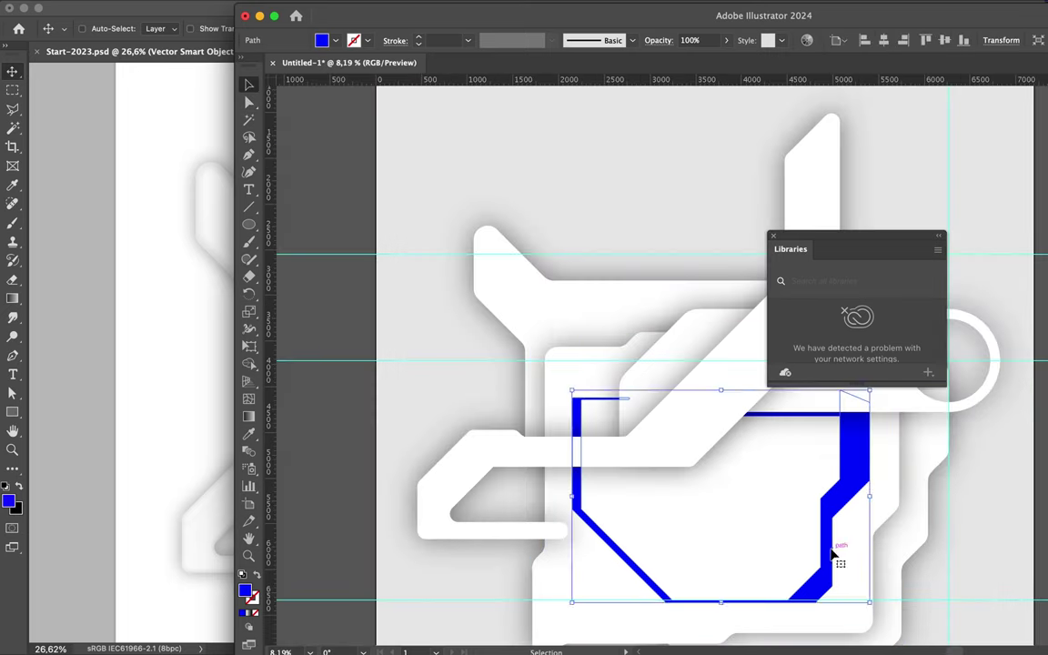
pyautogui.click(206, 475)
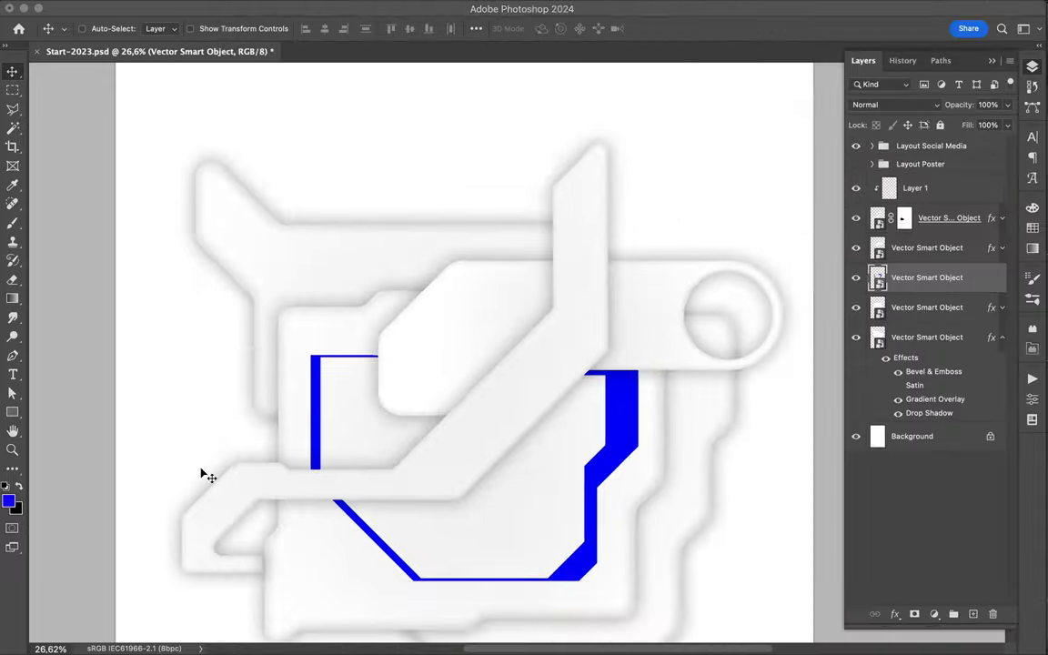
# Free Transform the blue outline: scale it down slightly and shift it about 77 px lower
pyautogui.scroll(3, 330, 459)
pyautogui.scroll(-2, 330, 459)
pyautogui.hotkey('ctrl', 't')
pyautogui.moveTo(294, 335)
pyautogui.mouseDown()
pyautogui.moveTo(330, 376)
pyautogui.moveTo(534, 334)
pyautogui.moveTo(499, 292)
pyautogui.mouseUp()
pyautogui.moveTo(73, 460); pyautogui.dragTo(112, 432)
pyautogui.moveTo(472, 319); pyautogui.dragTo(472, 388)
pyautogui.press('Return')
pyautogui.scroll(-3, 430, 344)
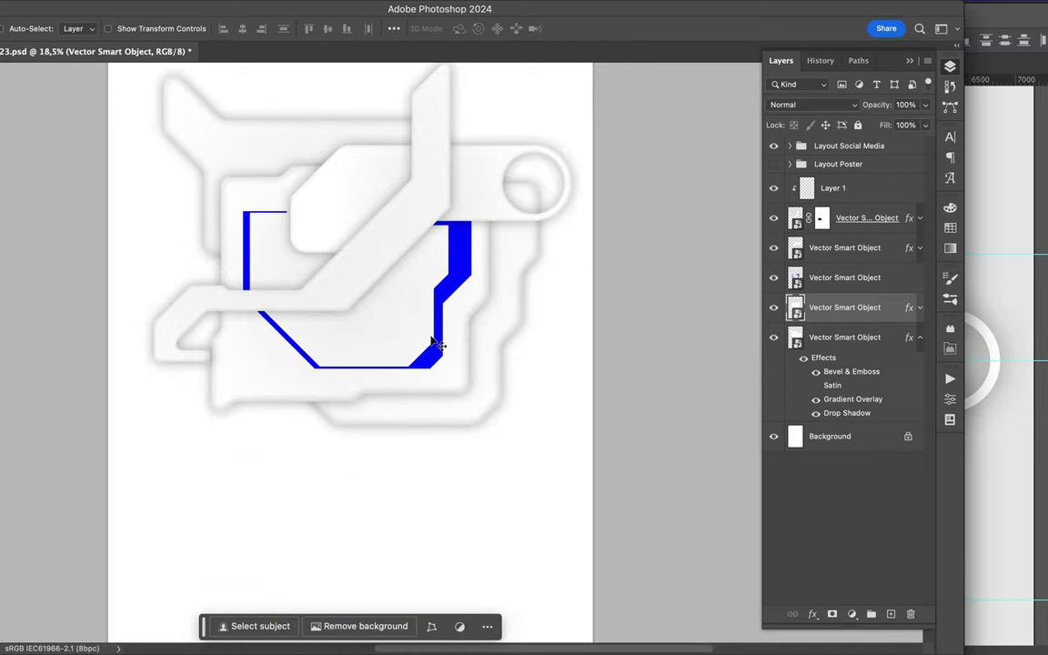
# Turn off the shape's Inner Shadow and add a Bevel & Emboss with a white highlight
pyautogui.doubleClick(801, 277)
pyautogui.press('Escape')
pyautogui.doubleClick(835, 254)
pyautogui.click(528, 266)
pyautogui.click(482, 267)
pyautogui.click(518, 191)
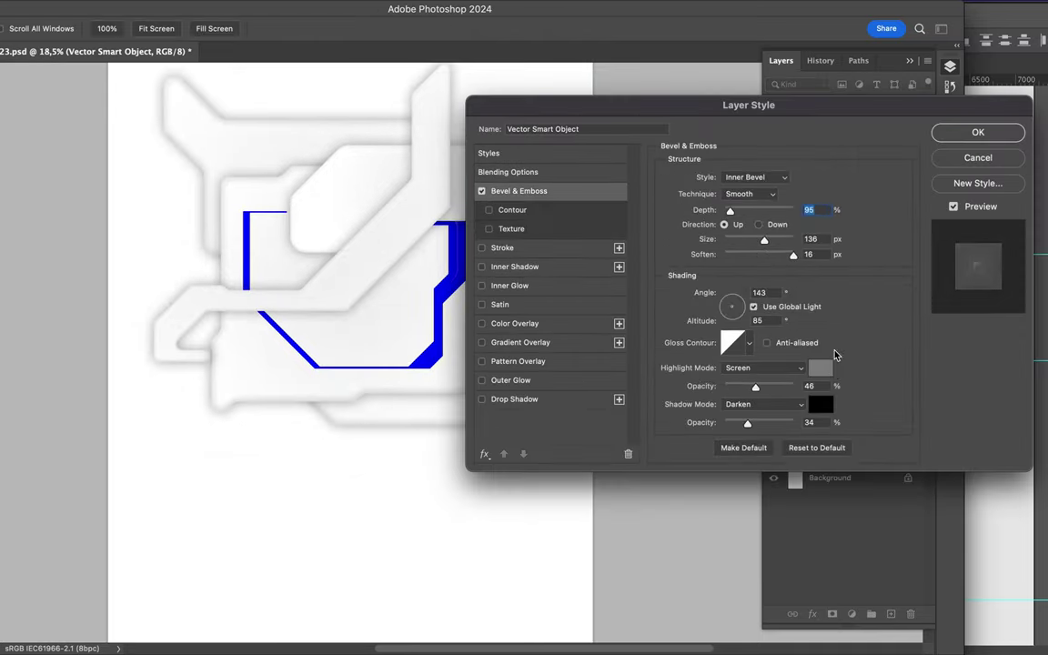
pyautogui.click(819, 367)
pyautogui.click(402, 232)
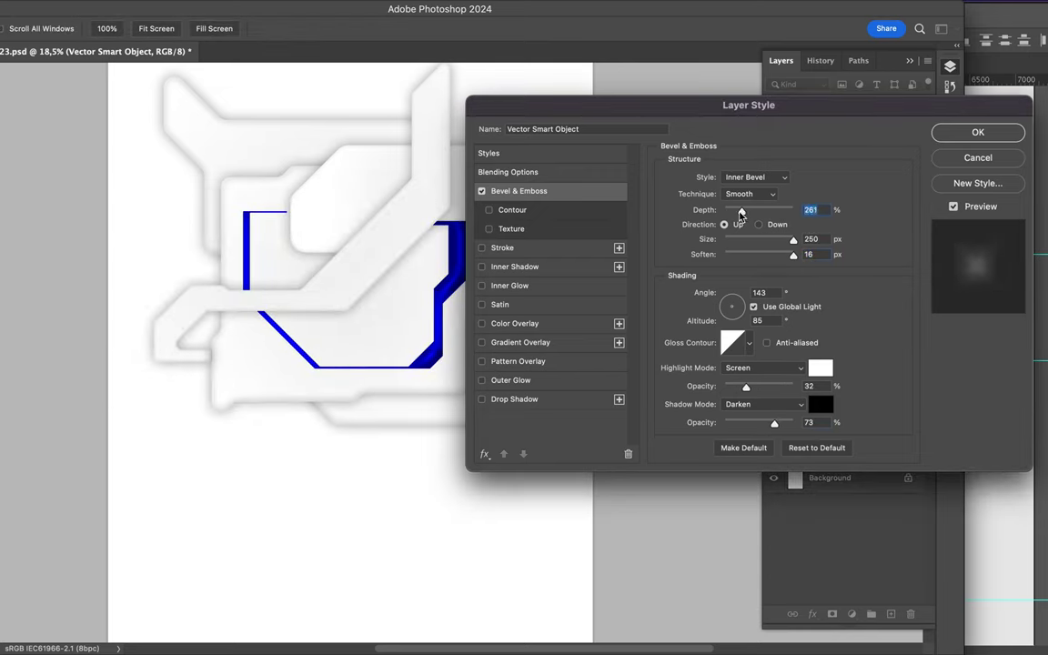
pyautogui.click(977, 133)
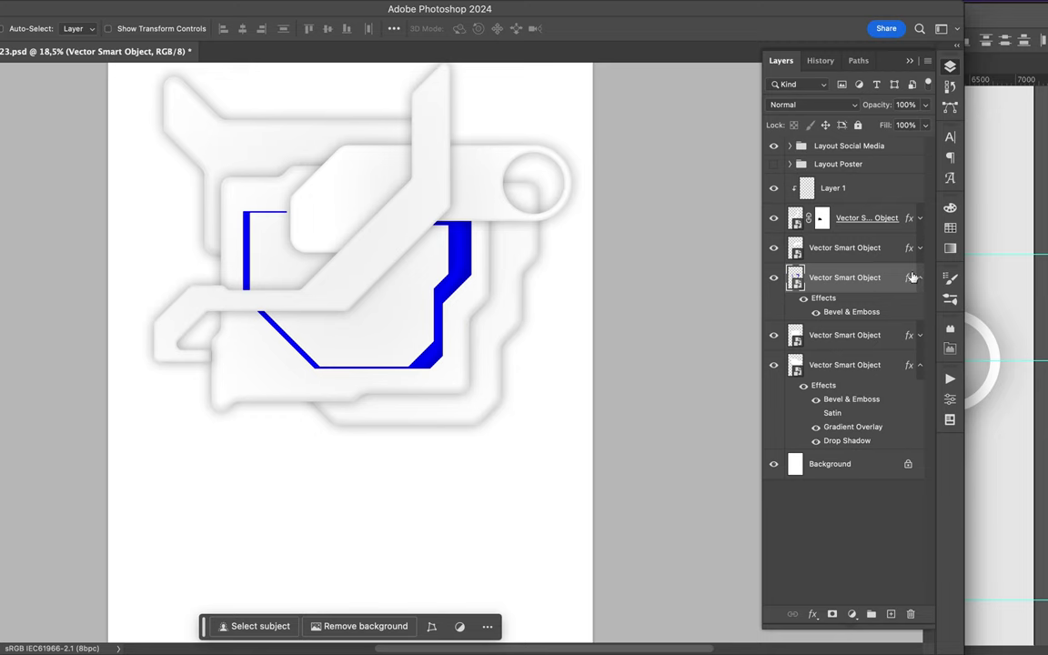
# Change the bevel style to Emboss and add a white Satin effect
pyautogui.scroll(3, 439, 356)
pyautogui.scroll(-2, 503, 276)
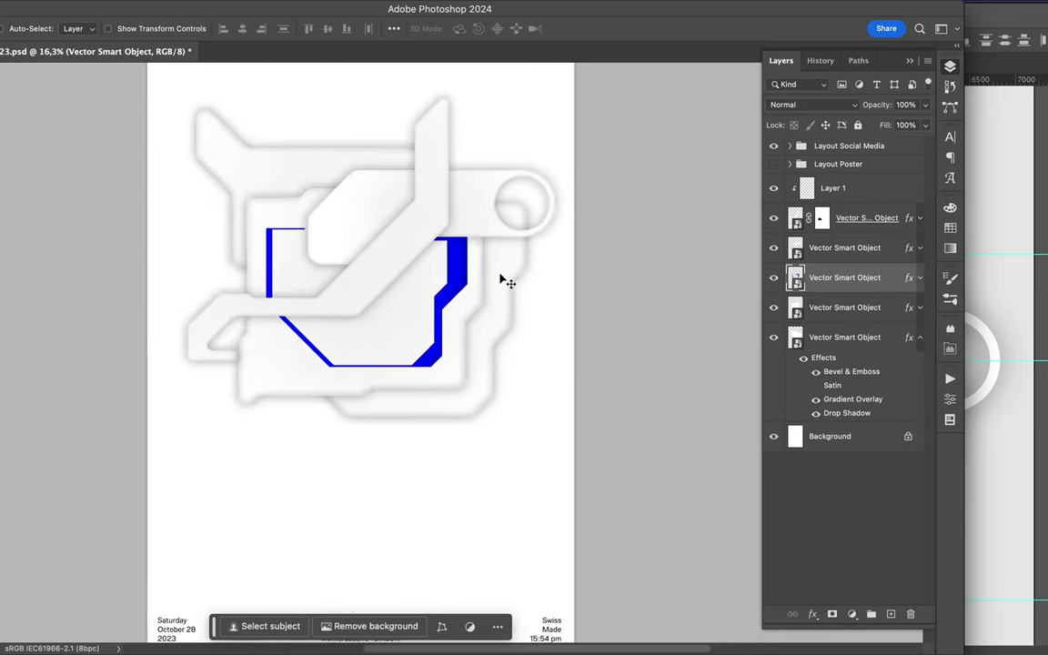
pyautogui.scroll(-2, 533, 276)
pyautogui.scroll(5, 527, 271)
pyautogui.doubleClick(909, 278)
pyautogui.click(771, 176)
pyautogui.click(771, 193)
pyautogui.click(499, 304)
pyautogui.click(808, 179)
pyautogui.click(402, 232)
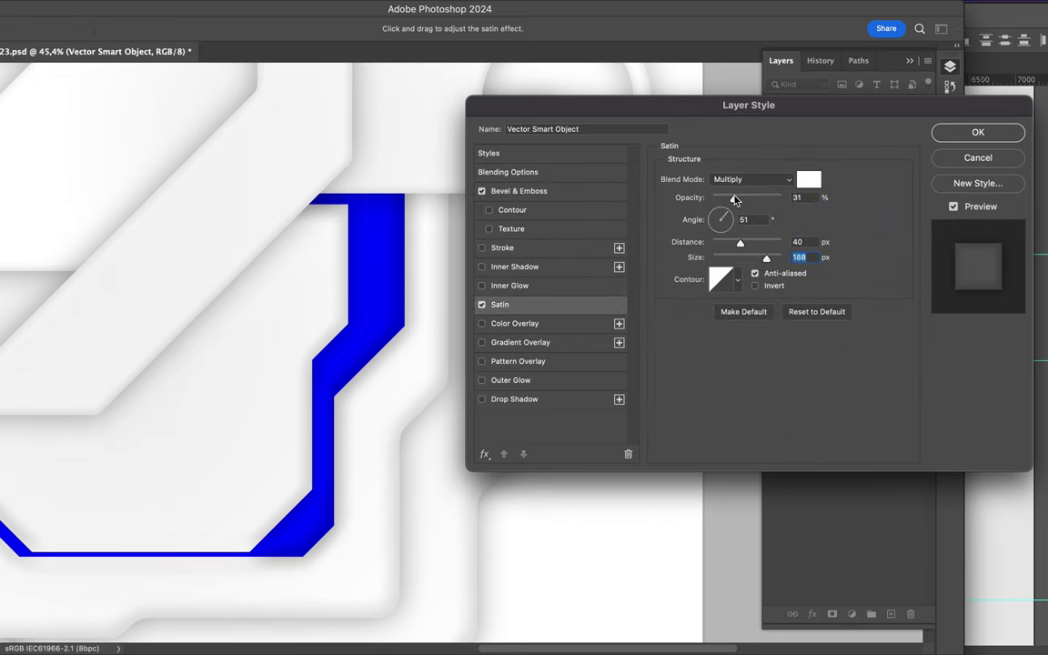
# Add a white Inner Glow, size 92, from the centre, in Color Dodge with slightly lower opacity
pyautogui.click(509, 284)
pyautogui.click(695, 229)
pyautogui.click(74, 239)
pyautogui.click(421, 231)
pyautogui.moveTo(732, 336)
pyautogui.mouseDown()
pyautogui.moveTo(765, 337)
pyautogui.moveTo(756, 324)
pyautogui.moveTo(716, 326)
pyautogui.mouseUp()
pyautogui.click(711, 305)
pyautogui.hotkey('shift', '+')
pyautogui.hotkey('shift', '+')
pyautogui.hotkey('shift', '+')
pyautogui.hotkey('shift', '+')
pyautogui.hotkey('shift', '+')
pyautogui.hotkey('shift', '+')
pyautogui.hotkey('shift', '+')
pyautogui.hotkey('shift', '+')
pyautogui.hotkey('shift', '+')
pyautogui.hotkey('shift', '-')
pyautogui.hotkey('shift', '+')
pyautogui.moveTo(780, 195); pyautogui.dragTo(728, 200)
pyautogui.click(751, 178)
pyautogui.click(755, 150)
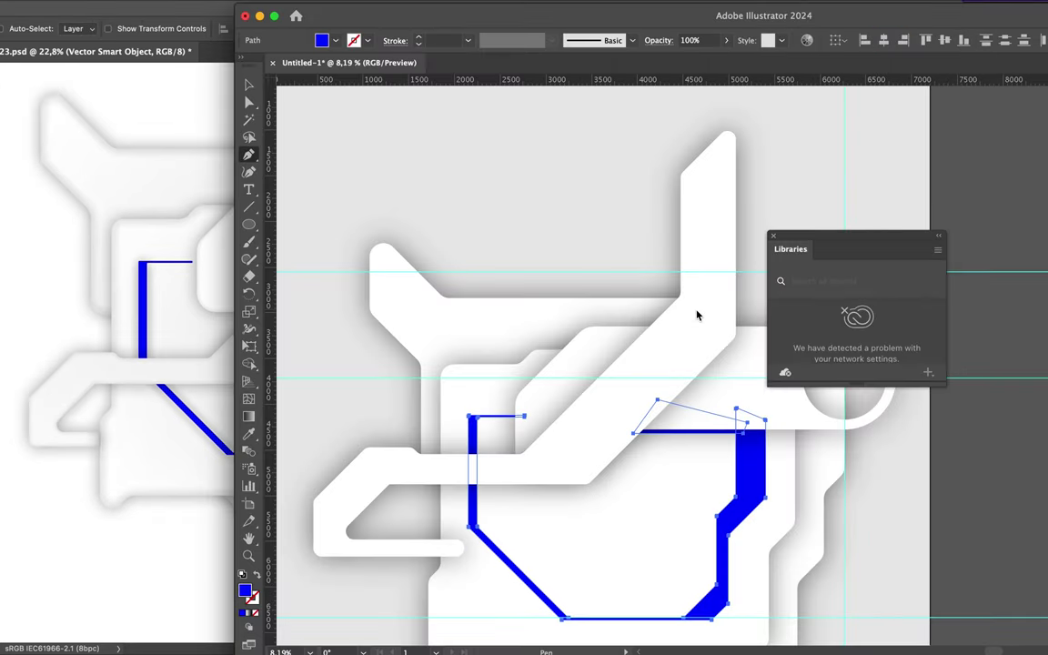
# Draw a new shape and round its corners into a pill
pyautogui.click(538, 453)
pyautogui.click(602, 453)
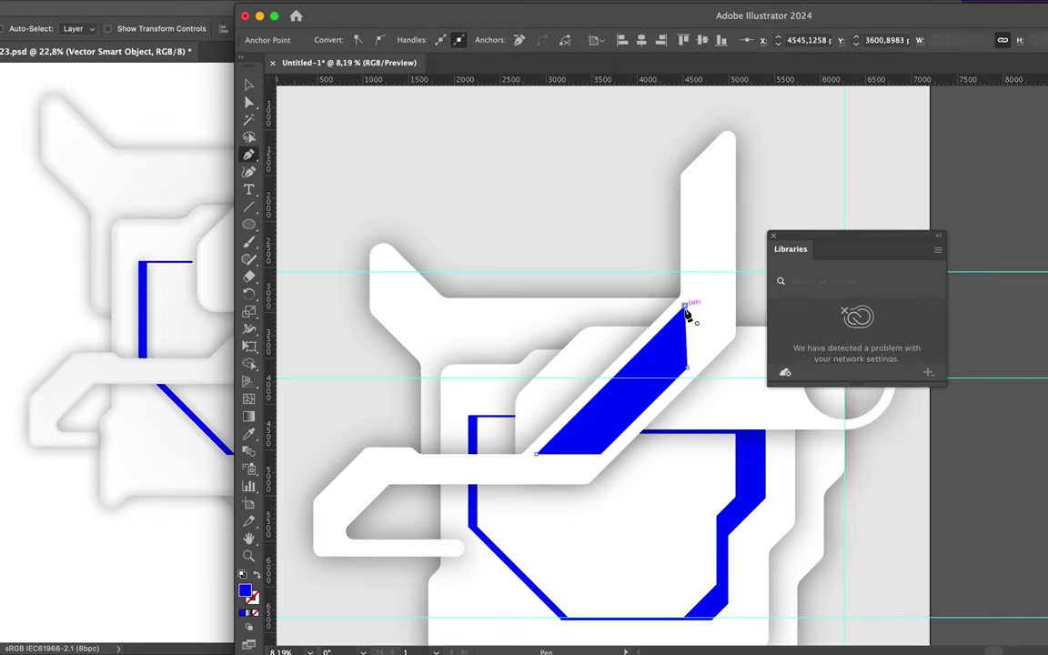
pyautogui.moveTo(682, 314); pyautogui.dragTo(596, 437)
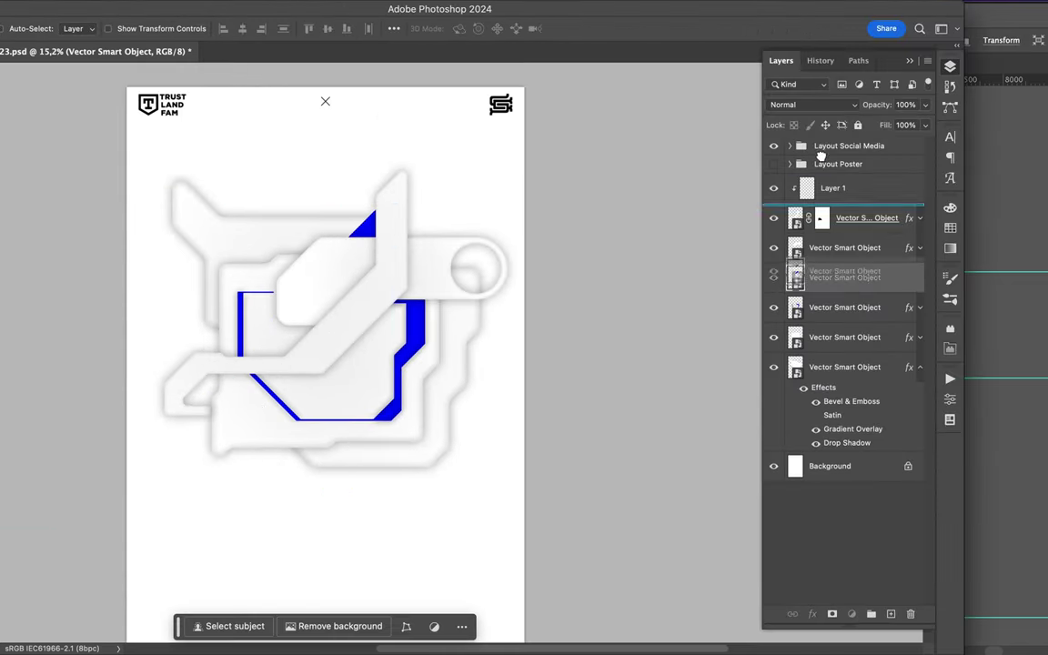
# Paste the blue pill into the poster and give it the styled layer's copied effects
pyautogui.hotkey('ctrl', 'v')
pyautogui.moveTo(321, 123); pyautogui.dragTo(339, 333)
pyautogui.click(893, 307)
pyautogui.rightClick(887, 306)
pyautogui.click(918, 508)
pyautogui.rightClick(879, 187)
pyautogui.click(920, 527)
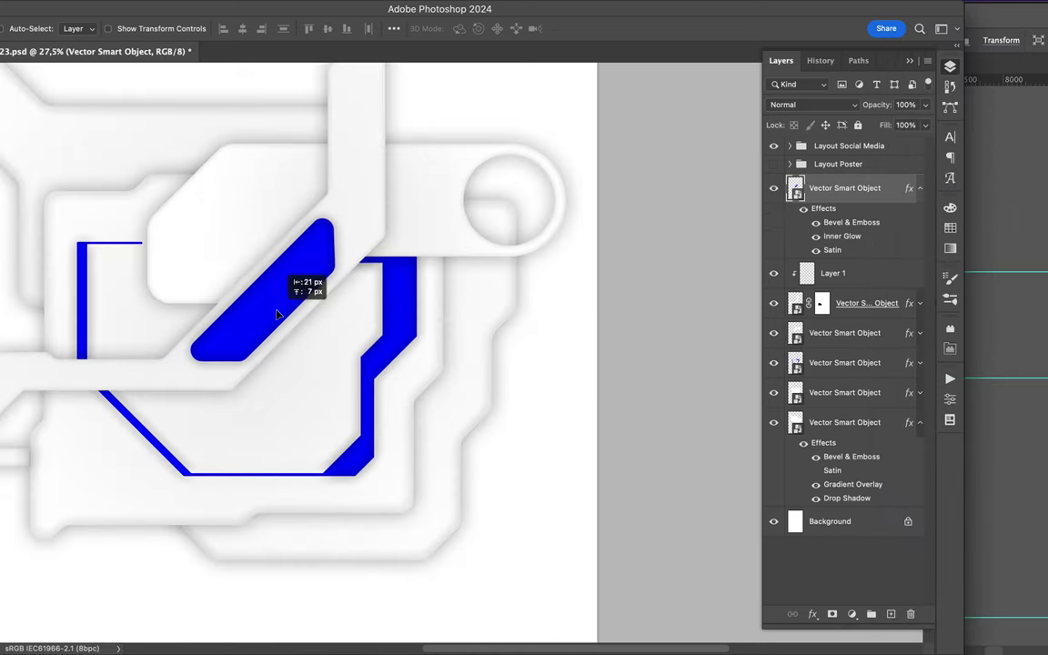
# Add a vertical blue bar, position it on the poster, and create a new empty layer
pyautogui.scroll(3, 562, 177)
pyautogui.scroll(-2, 472, 286)
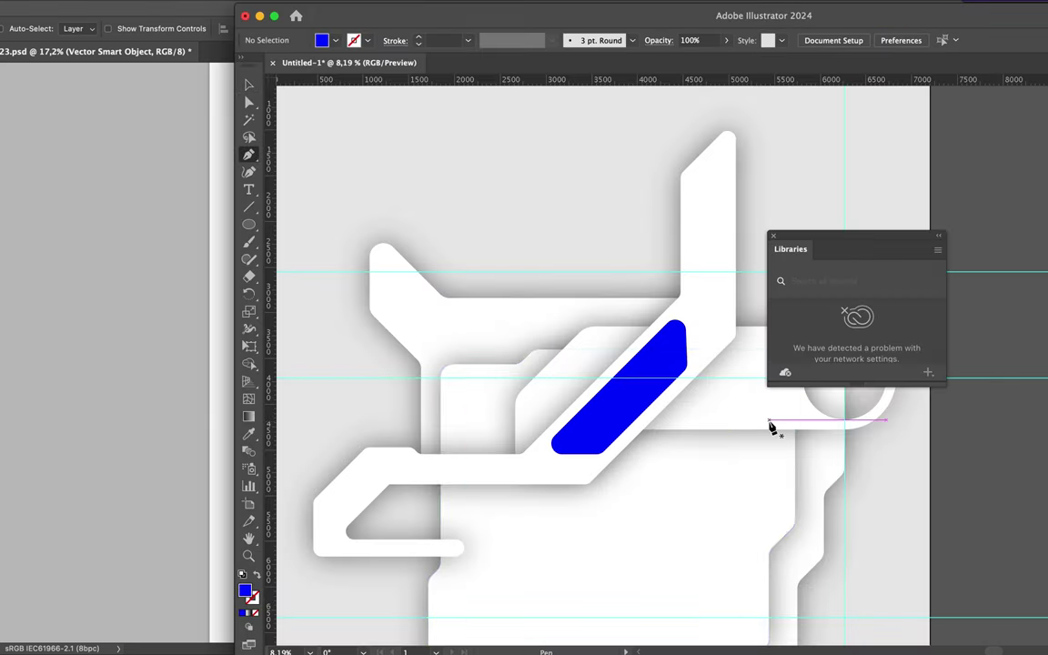
pyautogui.click(770, 421)
pyautogui.click(769, 517)
pyautogui.click(731, 555)
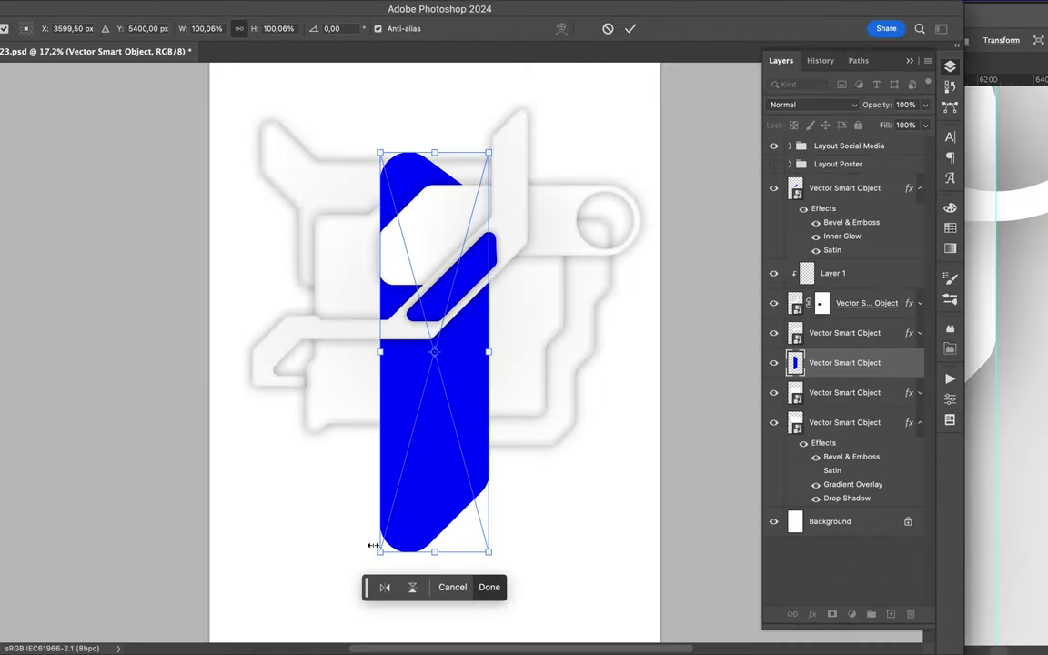
pyautogui.moveTo(518, 299); pyautogui.dragTo(536, 257)
pyautogui.press('Return')
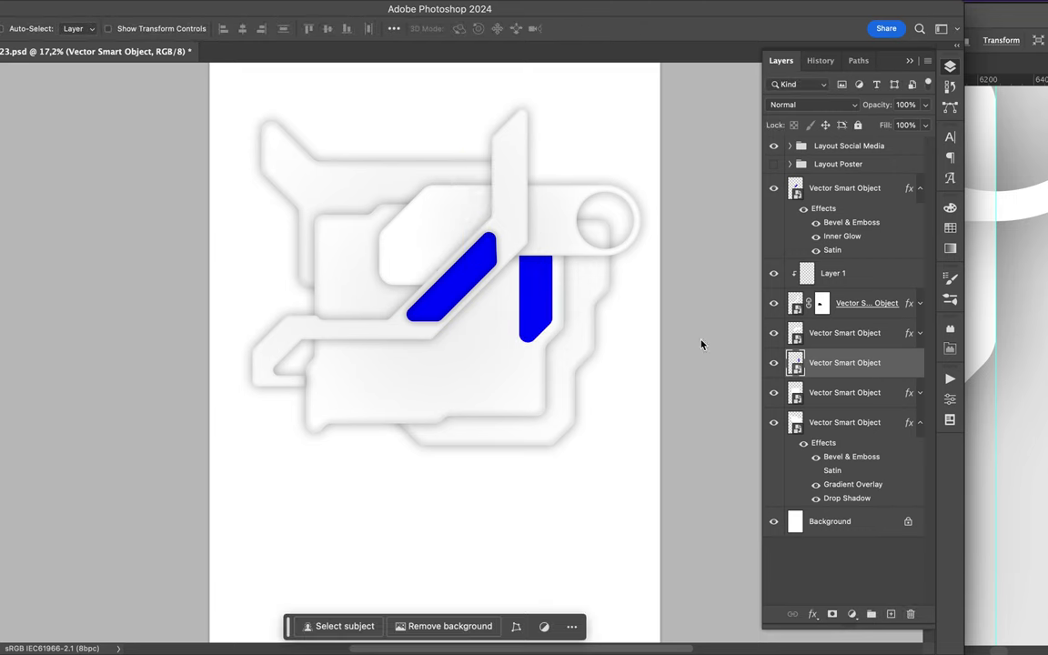
pyautogui.scroll(2, 459, 327)
pyautogui.hotkey('ctrl', 'shift', 'alt', 'n')
# Enlarge the brush considerably and raise the layer fill to 70%
pyautogui.press('b')
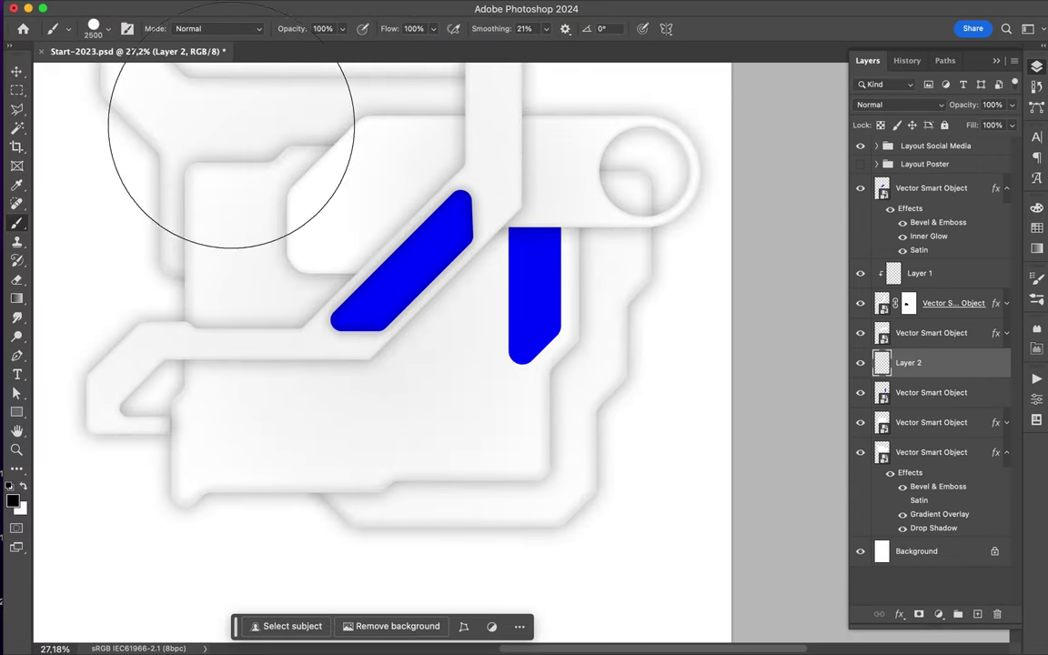
pyautogui.click(100, 28)
pyautogui.moveTo(163, 69); pyautogui.dragTo(127, 76)
pyautogui.press('Return')
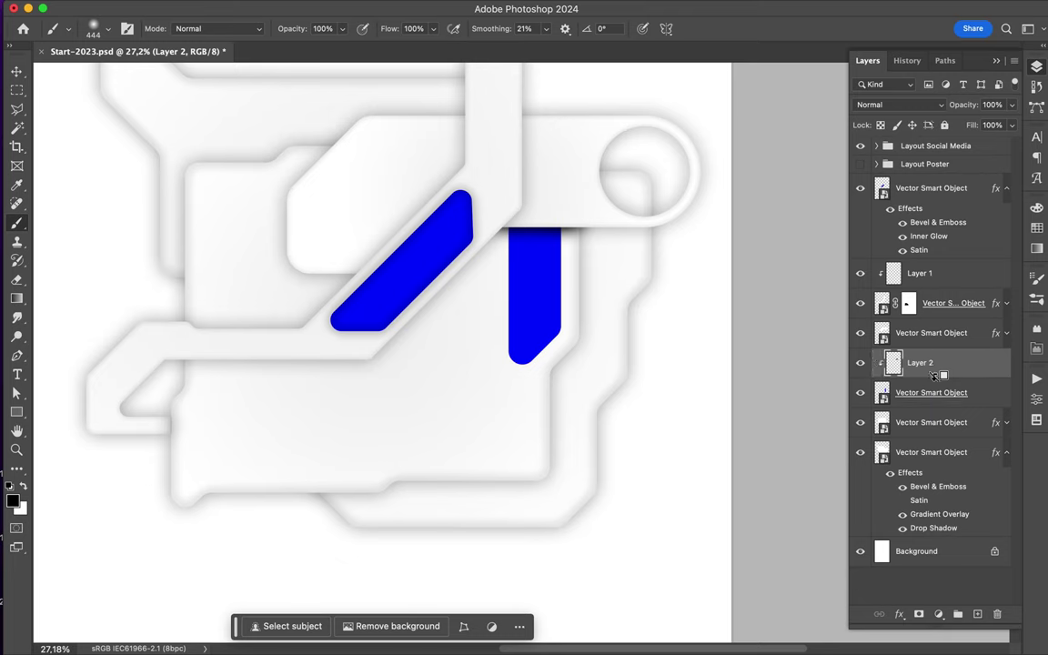
pyautogui.moveTo(985, 147); pyautogui.dragTo(991, 147)
pyautogui.press('v')
# Rasterize the layer clipped above the white shapes and rename it 'Shadow'
pyautogui.click(931, 187)
pyautogui.rightClick(889, 187)
pyautogui.click(1006, 187)
pyautogui.click(919, 308)
pyautogui.rightClick(909, 338)
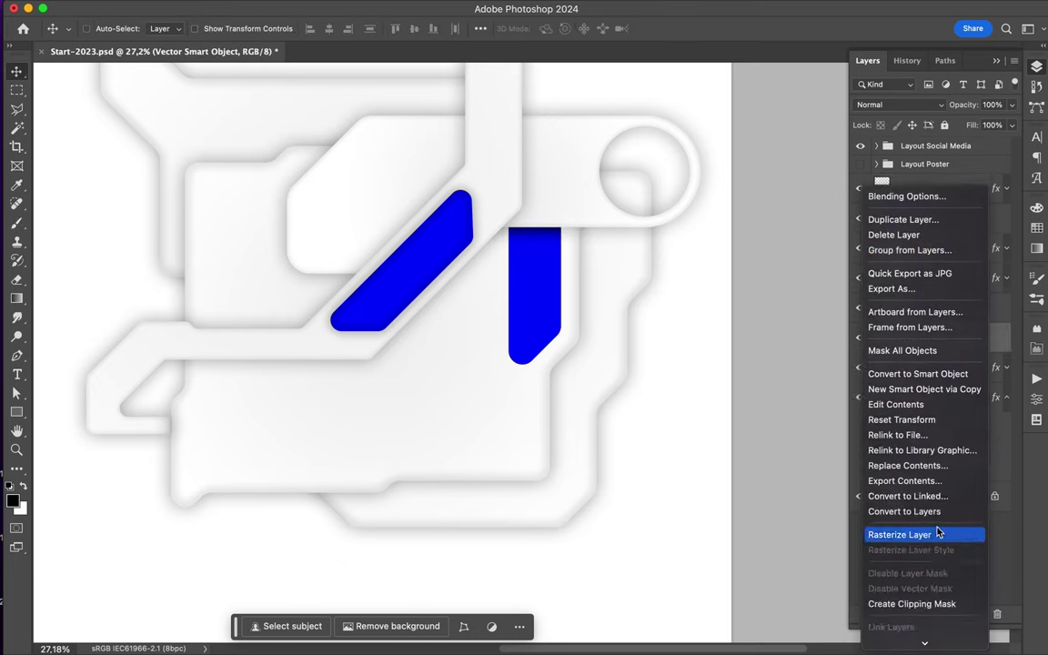
pyautogui.click(1005, 338)
pyautogui.doubleClick(919, 307)
pyautogui.write('Shadow')
pyautogui.press('Return')
pyautogui.click(1005, 337)
# Fit the poster in view and nudge the blue vertical bar slightly lower
pyautogui.hotkey('ctrl', '0')
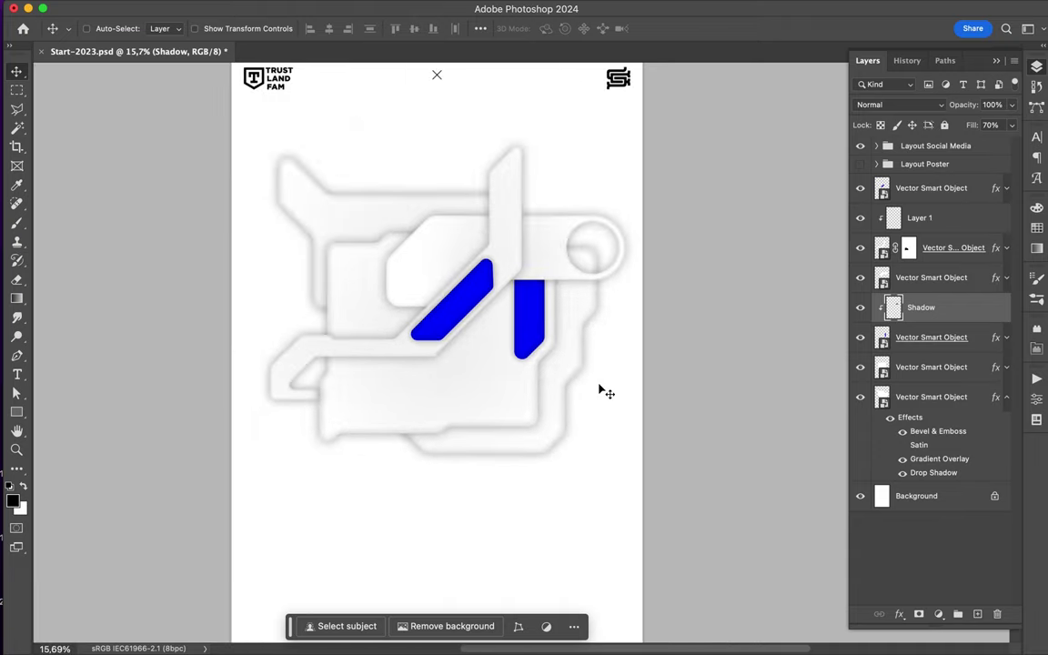
pyautogui.moveTo(597, 359); pyautogui.dragTo(593, 389)
pyautogui.press('Return')
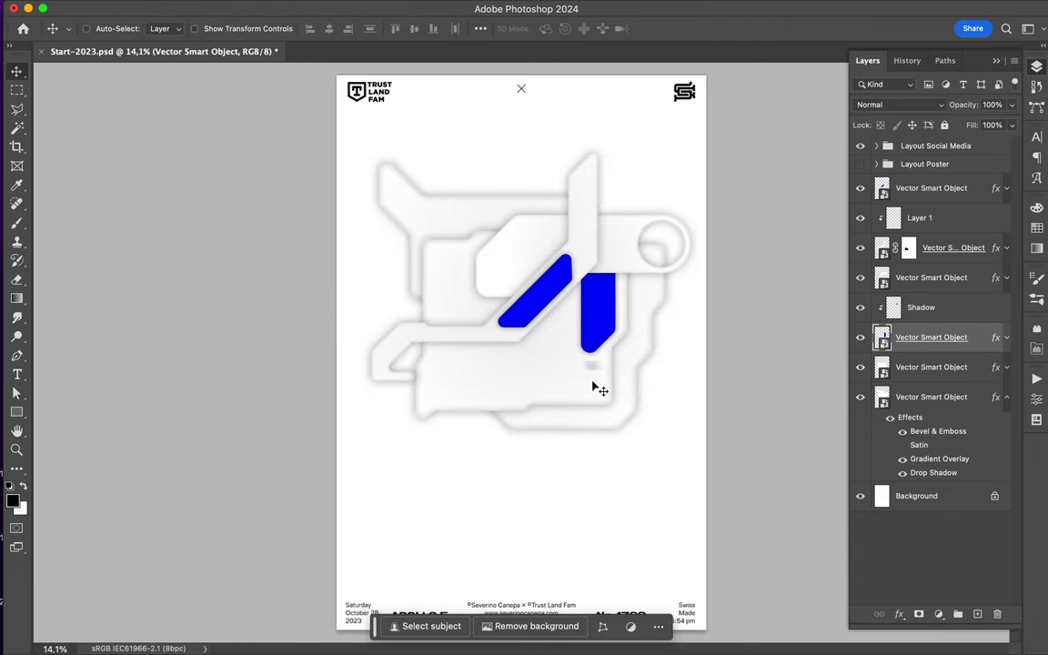
pyautogui.scroll(1, 593, 388)
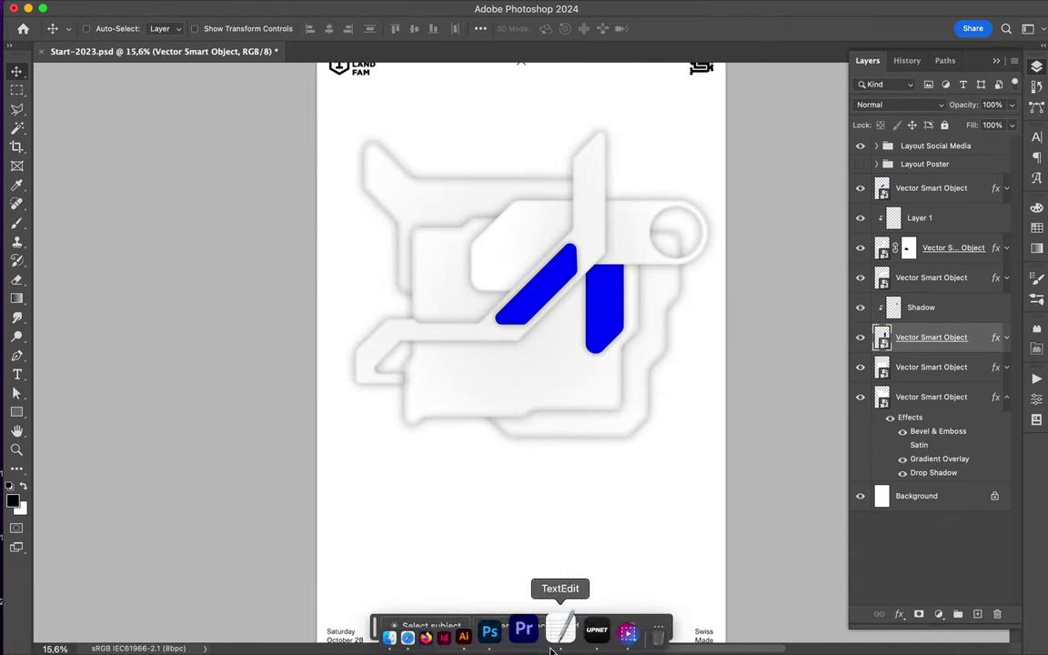
pyautogui.click(484, 634)
# Arrange the blue bar behind the white shape in Illustrator
pyautogui.rightClick(688, 296)
pyautogui.click(875, 622)
pyautogui.rightClick(688, 295)
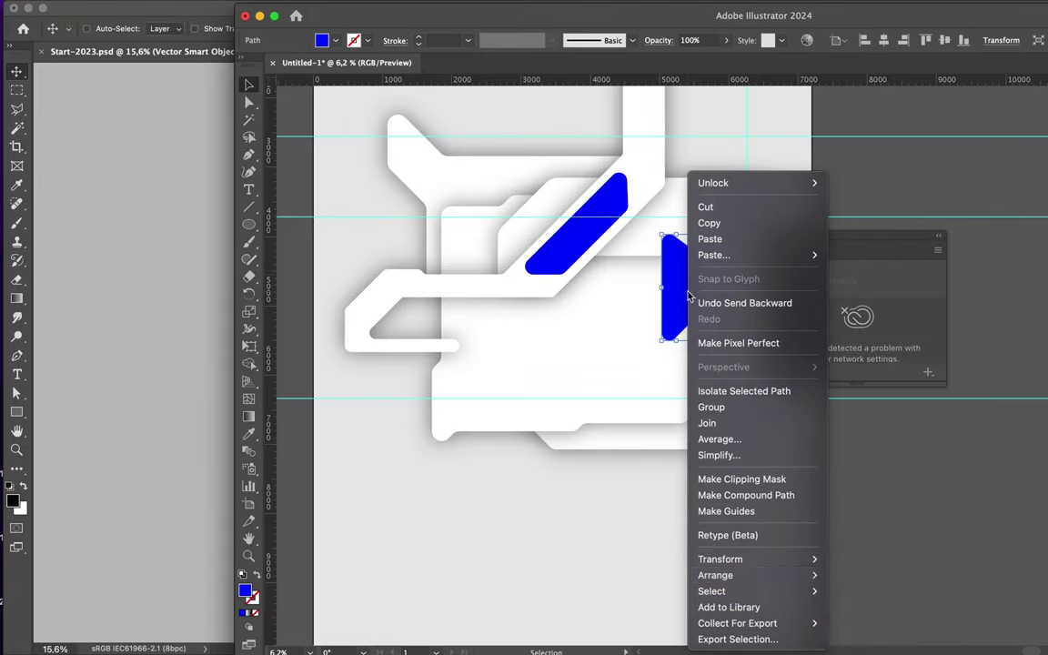
pyautogui.click(811, 589)
# Draw a path with the Pen tool and round its bottom-left corner
pyautogui.press('p')
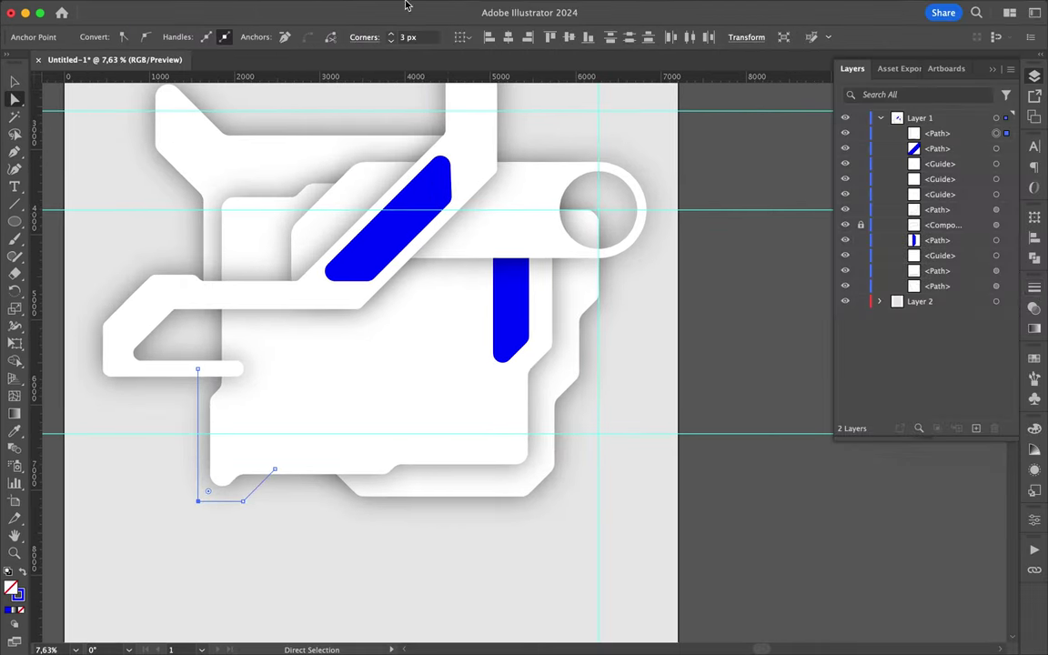
pyautogui.hotkey('ctrl', 'F10')
pyautogui.moveTo(207, 491)
pyautogui.mouseDown()
pyautogui.moveTo(235, 486)
pyautogui.moveTo(210, 367)
pyautogui.mouseUp()
pyautogui.press('p')
pyautogui.scroll(5, 198, 444)
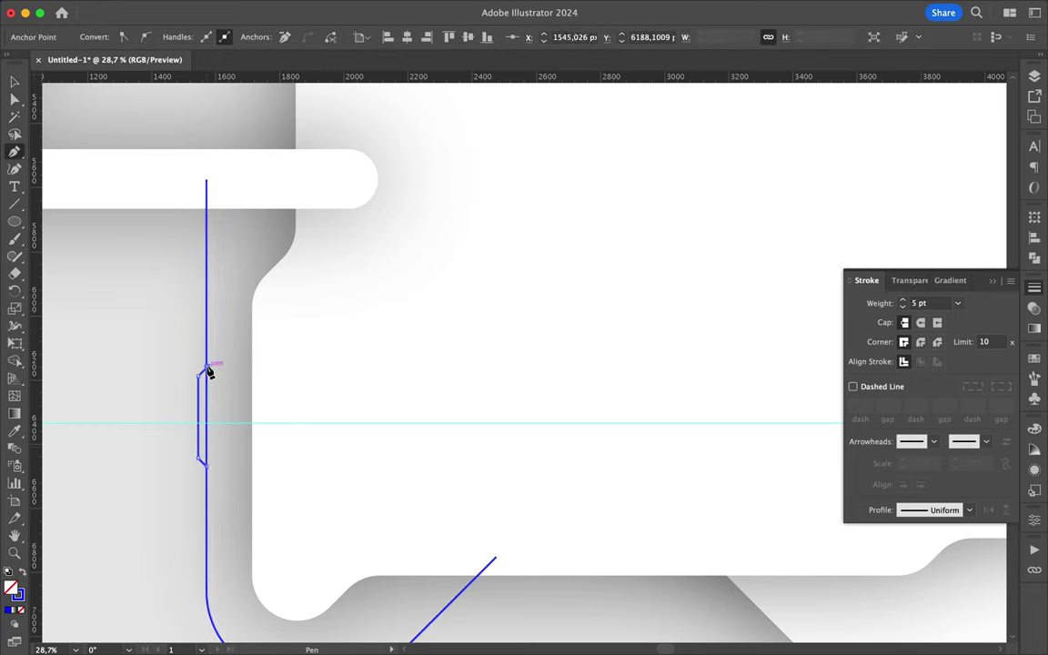
pyautogui.scroll(-2, 218, 409)
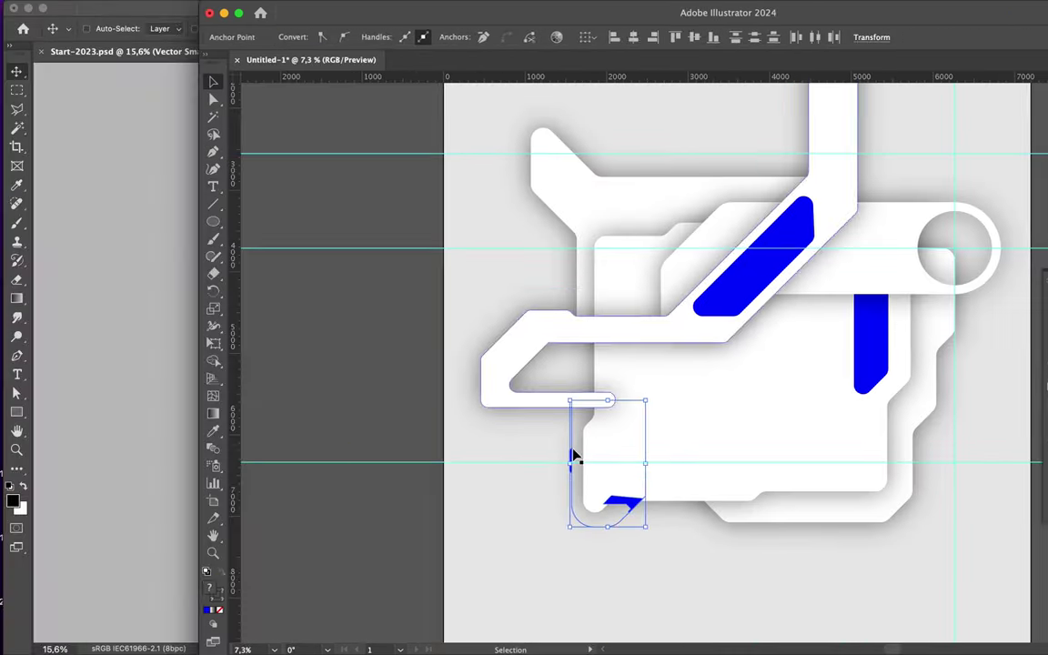
# Paste the copied shape into the Photoshop poster, scale it down, and move its layer below the effects group
pyautogui.click(171, 437)
pyautogui.hotkey('ctrl', 'v')
pyautogui.moveTo(459, 454); pyautogui.dragTo(429, 435)
pyautogui.press('Return')
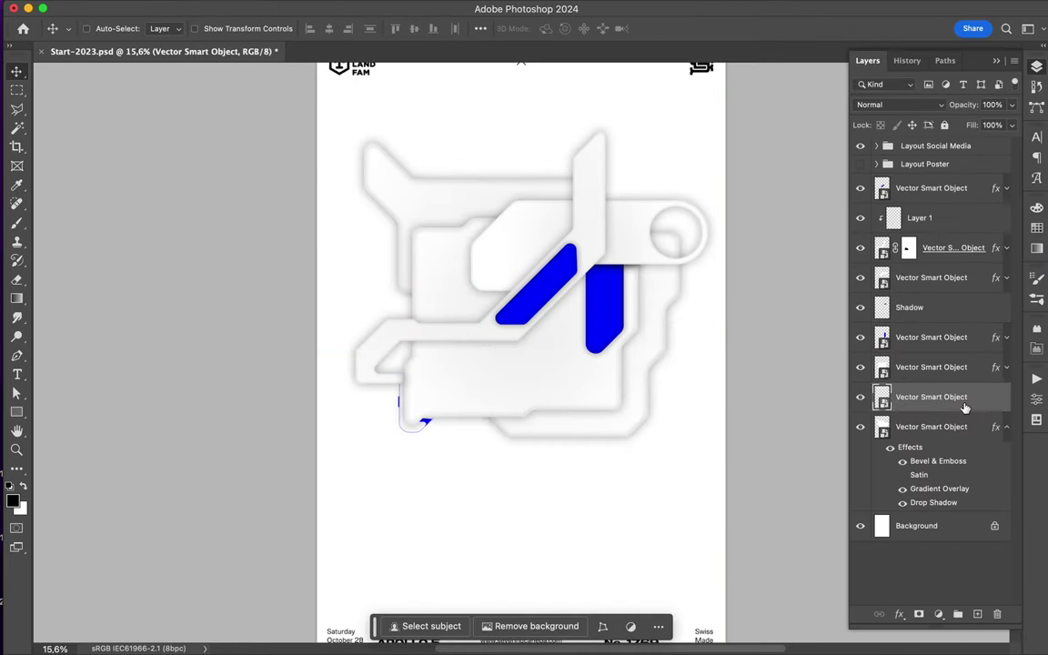
pyautogui.moveTo(930, 337); pyautogui.dragTo(930, 496)
# Move the pasted shape to the lower left and rasterize its layer
pyautogui.scroll(3, 482, 417)
pyautogui.hotkey('ctrl', 't')
pyautogui.moveTo(304, 498); pyautogui.dragTo(329, 502)
pyautogui.press('Return')
pyautogui.rightClick(930, 495)
pyautogui.click(845, 598)
pyautogui.press('m')
# Draw a new blue shape in Illustrator and place it behind the white shape in the stack
pyautogui.click(536, 627)
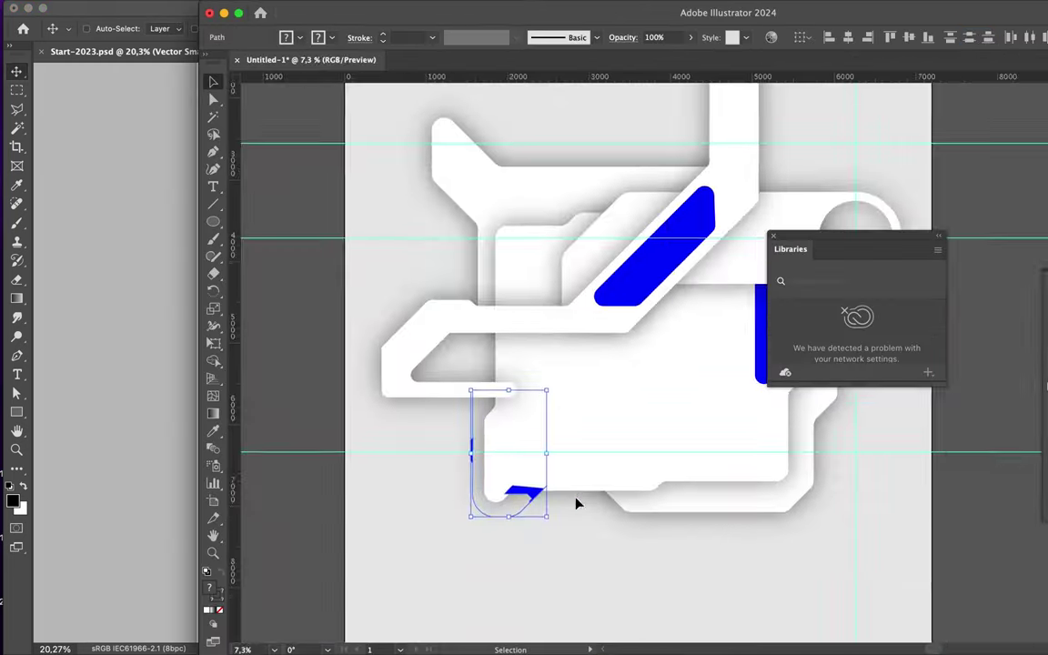
pyautogui.click(545, 487)
pyautogui.click(642, 486)
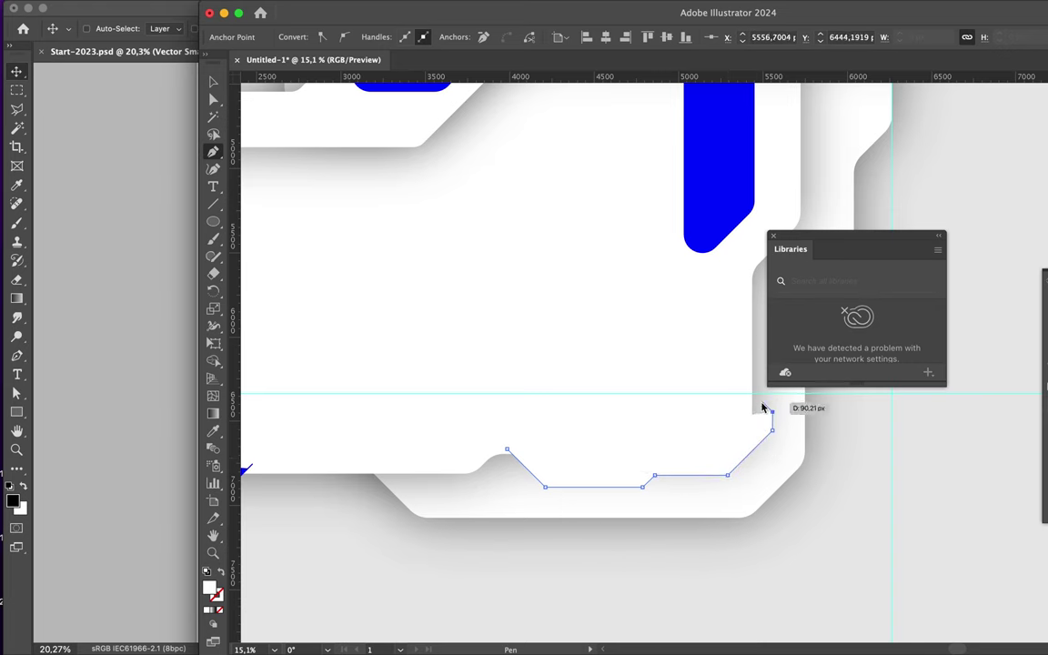
pyautogui.click(507, 449)
pyautogui.scroll(-2, 701, 397)
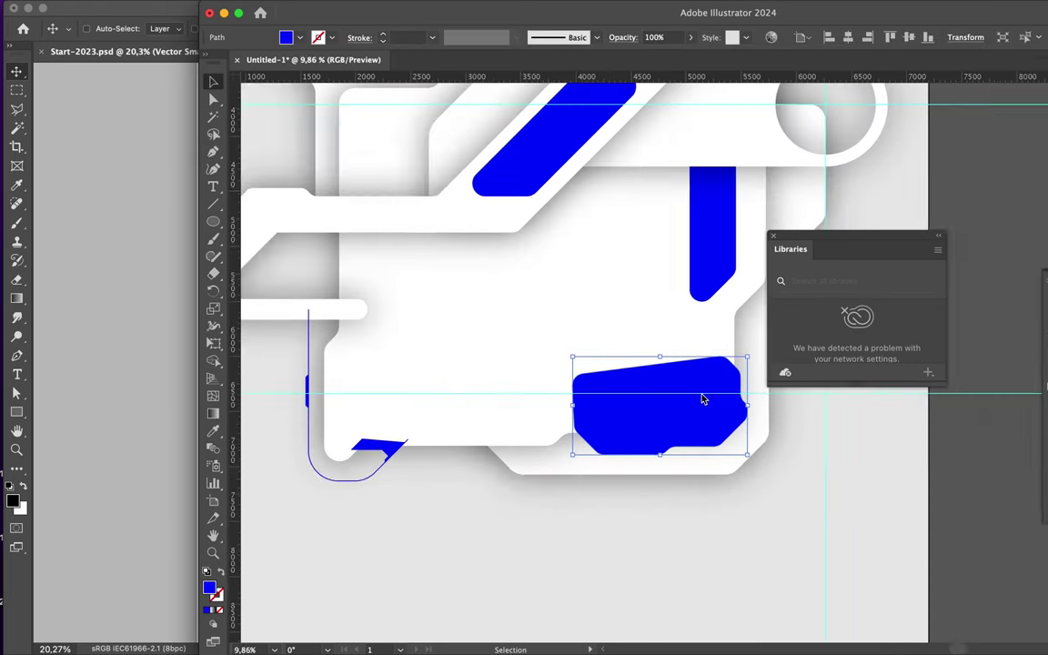
pyautogui.moveTo(889, 186); pyautogui.dragTo(869, 213)
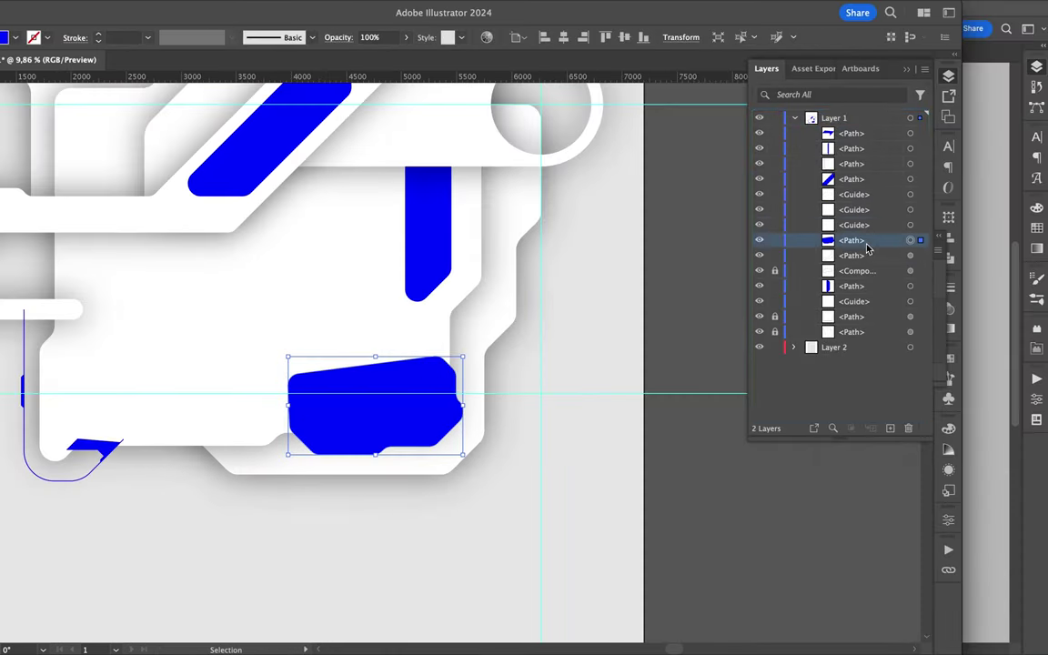
pyautogui.moveTo(865, 276); pyautogui.dragTo(864, 322)
pyautogui.press('a')
pyautogui.scroll(3, 432, 446)
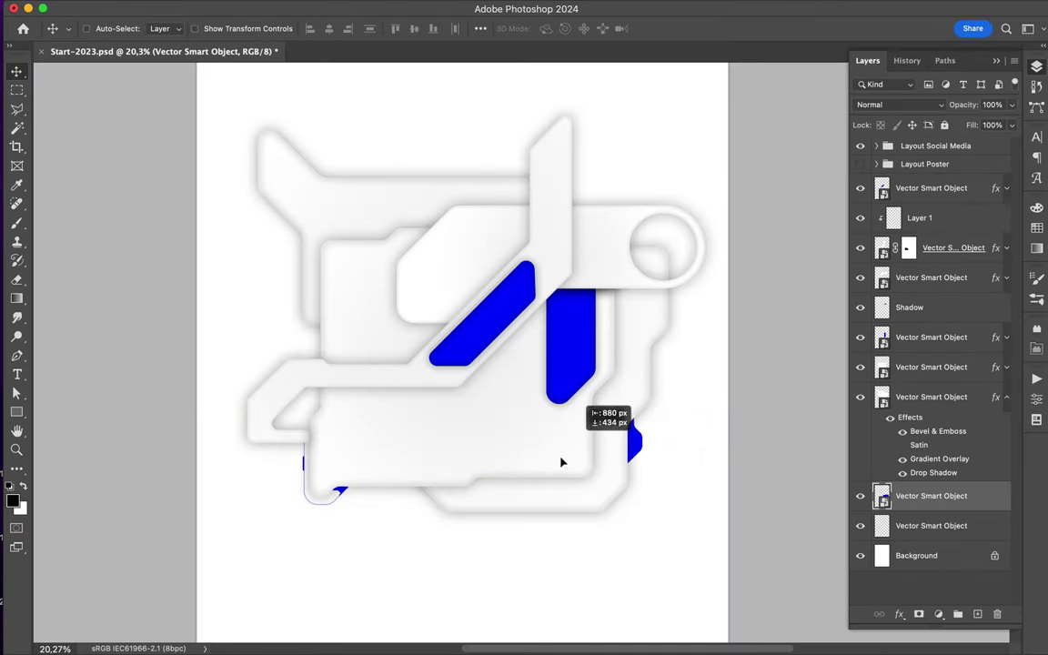
# Move the blue smart object along the white shape's bottom-right edge and scale it down
pyautogui.moveTo(561, 462); pyautogui.dragTo(596, 468)
pyautogui.press('cmd+t')
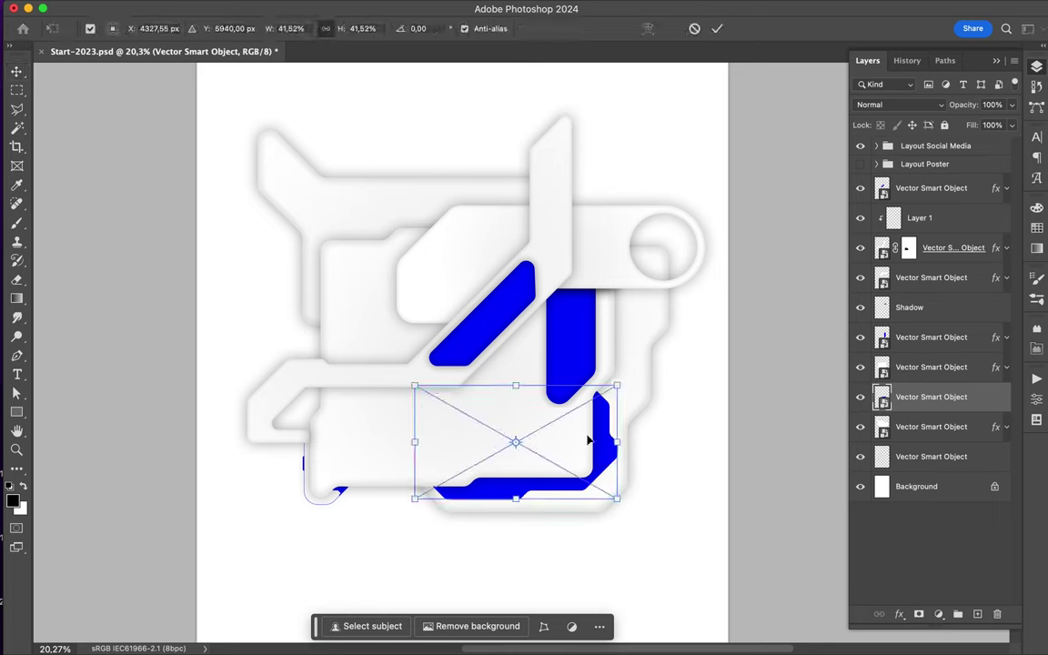
pyautogui.moveTo(414, 381); pyautogui.dragTo(469, 411)
pyautogui.press('Return')
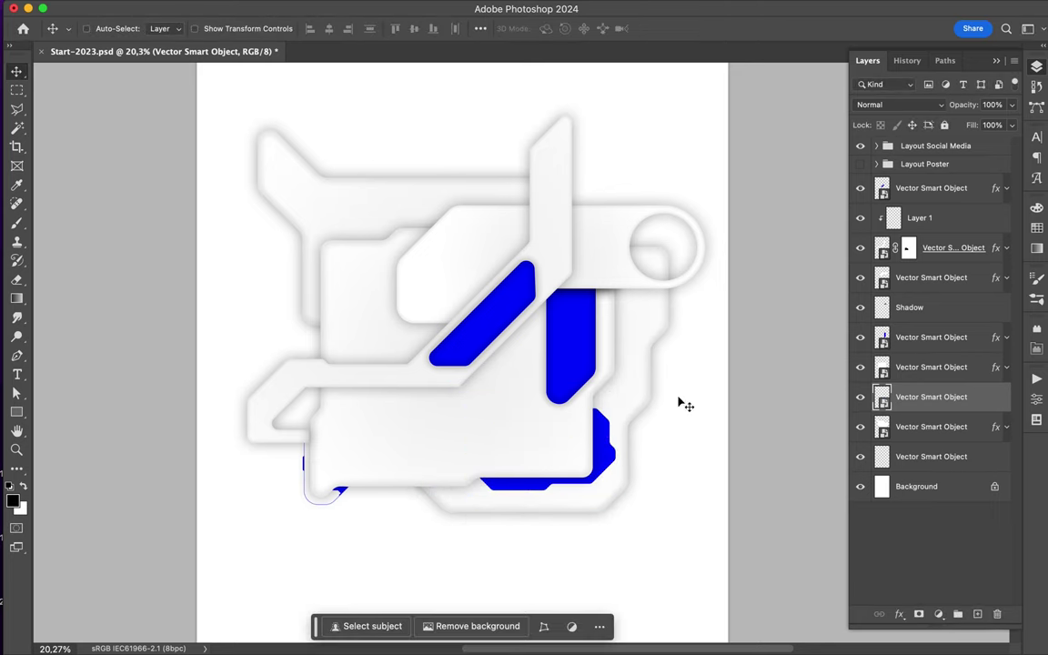
pyautogui.scroll(2, 575, 461)
# Add a new Layer 2 with the Brush tool active and set its Fill to 33%
pyautogui.click(977, 615)
pyautogui.press('b')
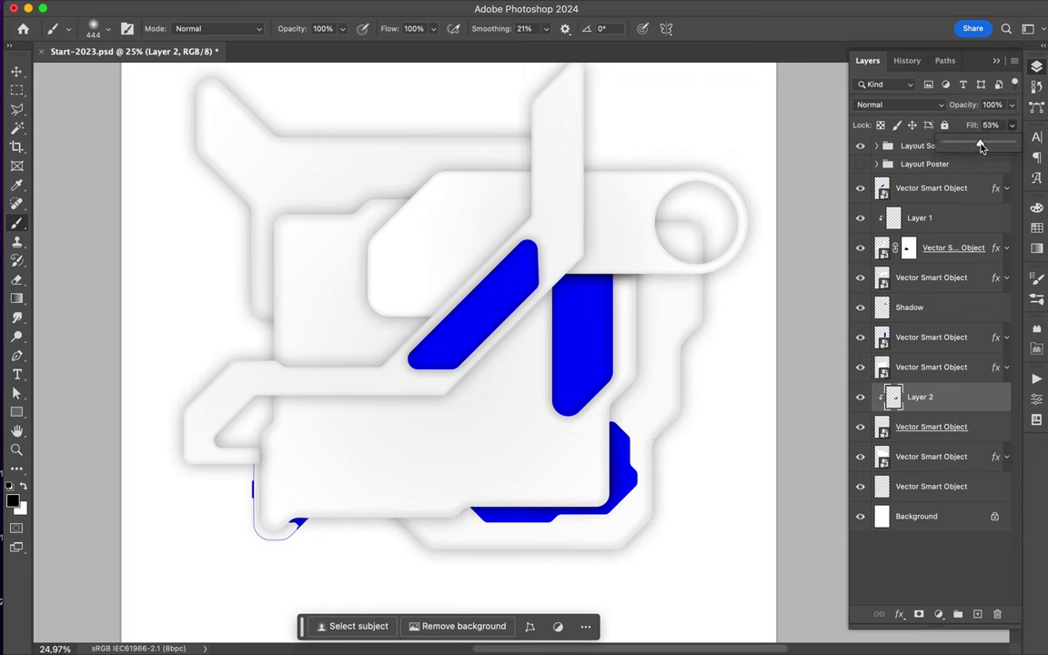
pyautogui.moveTo(972, 149); pyautogui.dragTo(966, 148)
pyautogui.scroll(-1, 680, 306)
pyautogui.scroll(-1, 440, 255)
pyautogui.scroll(-1, 440, 257)
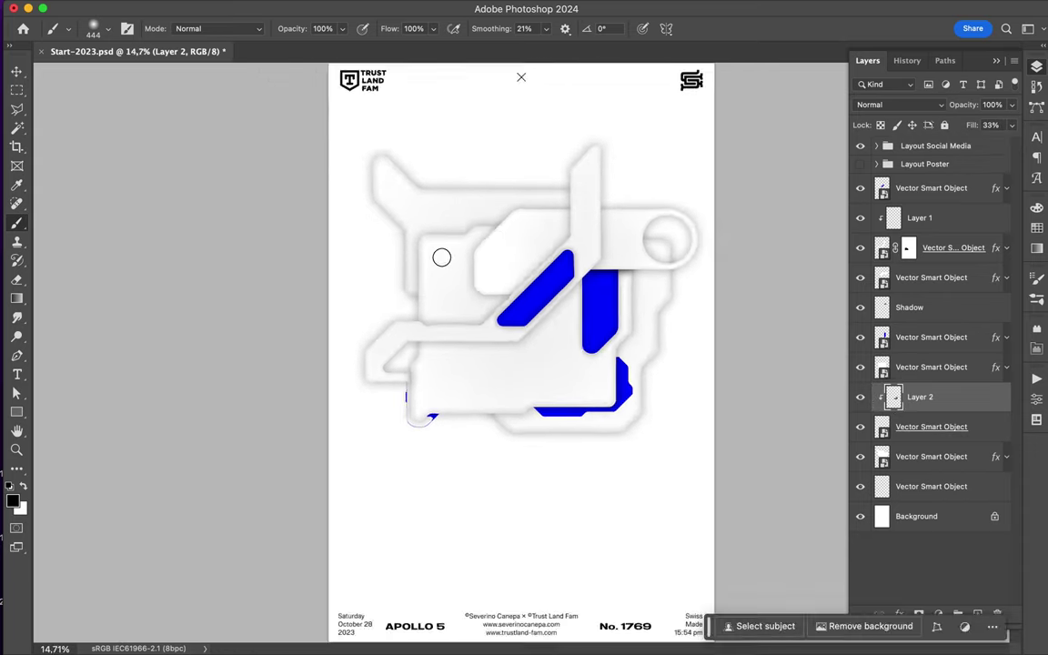
pyautogui.scroll(2, 441, 257)
pyautogui.scroll(-1, 515, 242)
pyautogui.press('super+Tab')
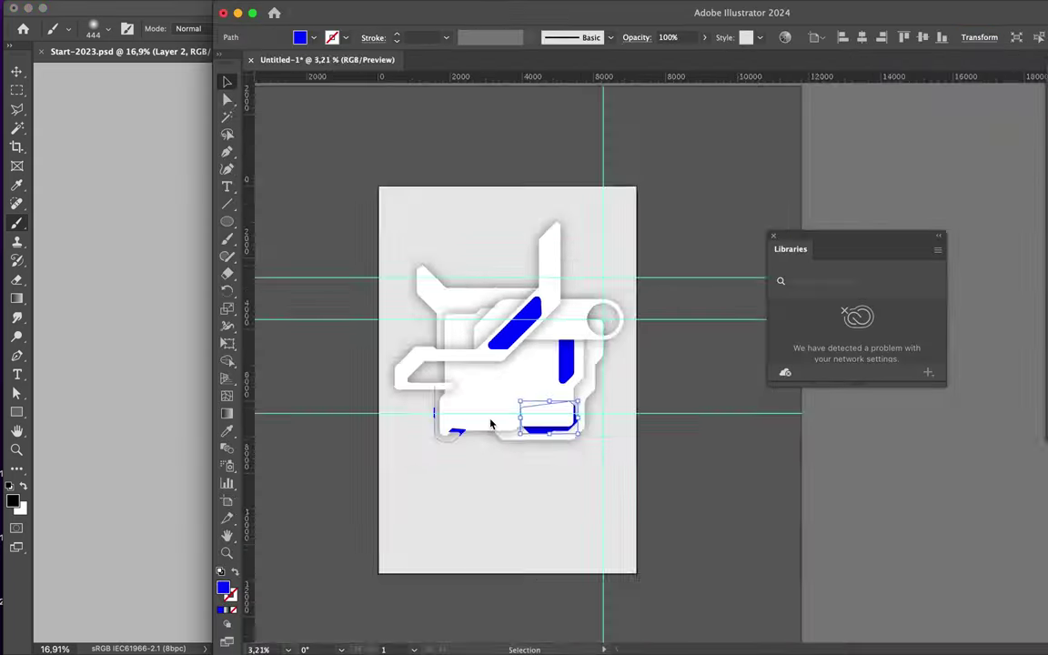
# Draw the large outline shape with the Pen, set its fill to None, and select its lower-left anchor
pyautogui.click(705, 471)
pyautogui.click(703, 385)
pyautogui.click(744, 344)
pyautogui.click(744, 320)
pyautogui.click(712, 291)
pyautogui.press('/')
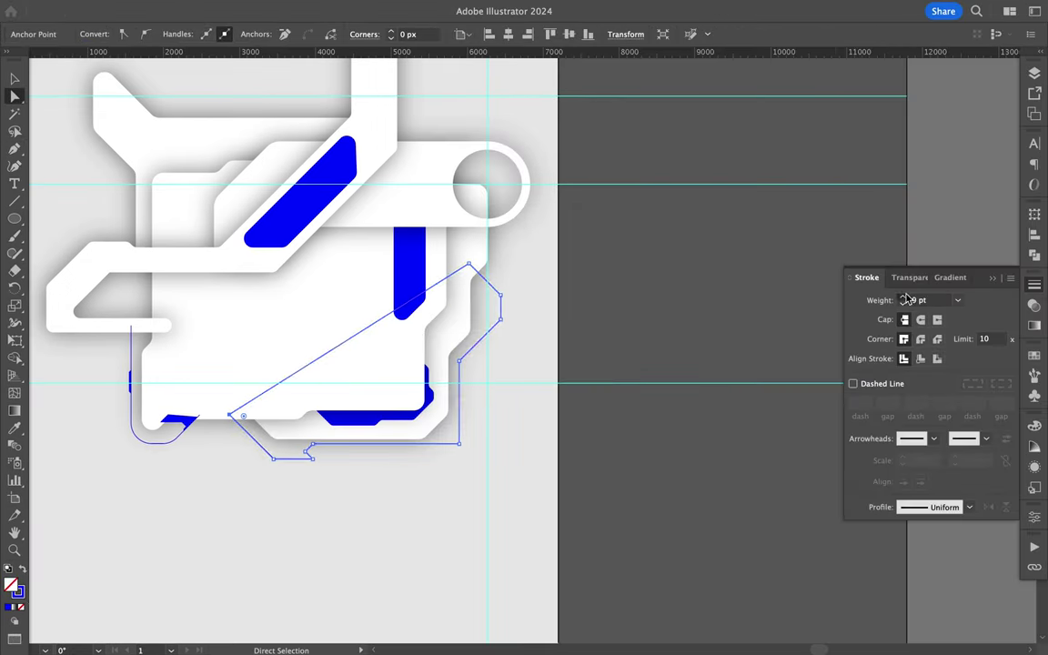
pyautogui.press('v')
pyautogui.click(464, 422)
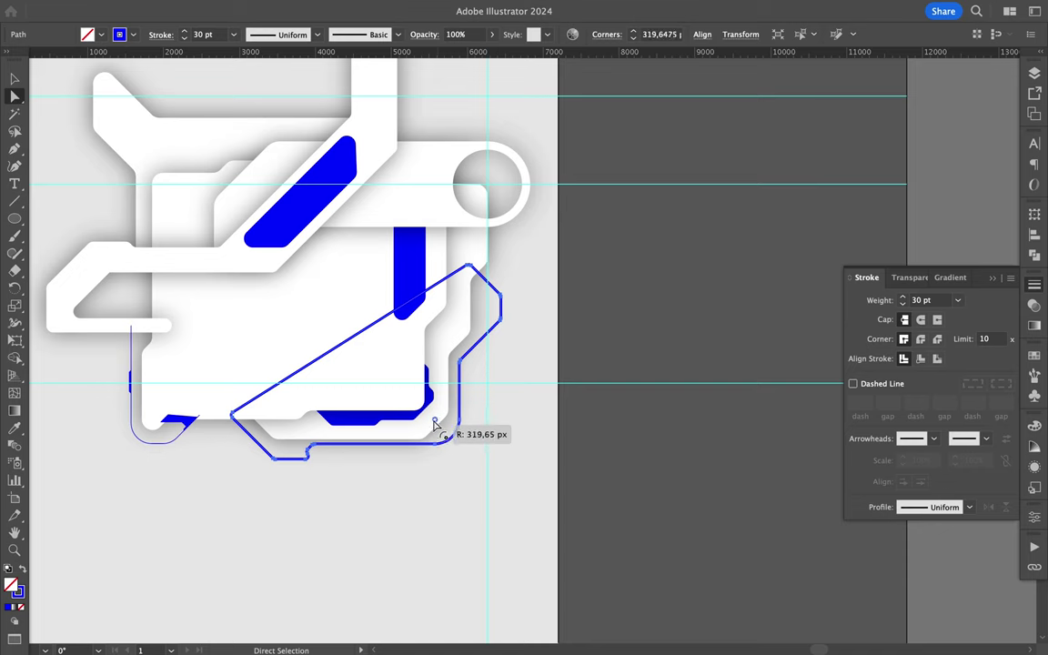
pyautogui.click(273, 458)
# Paste the 30 pt blue outline into the poster, scale it to the lower right, and layer it beneath the shapes
pyautogui.scroll(3, 273, 458)
pyautogui.press('super+0')
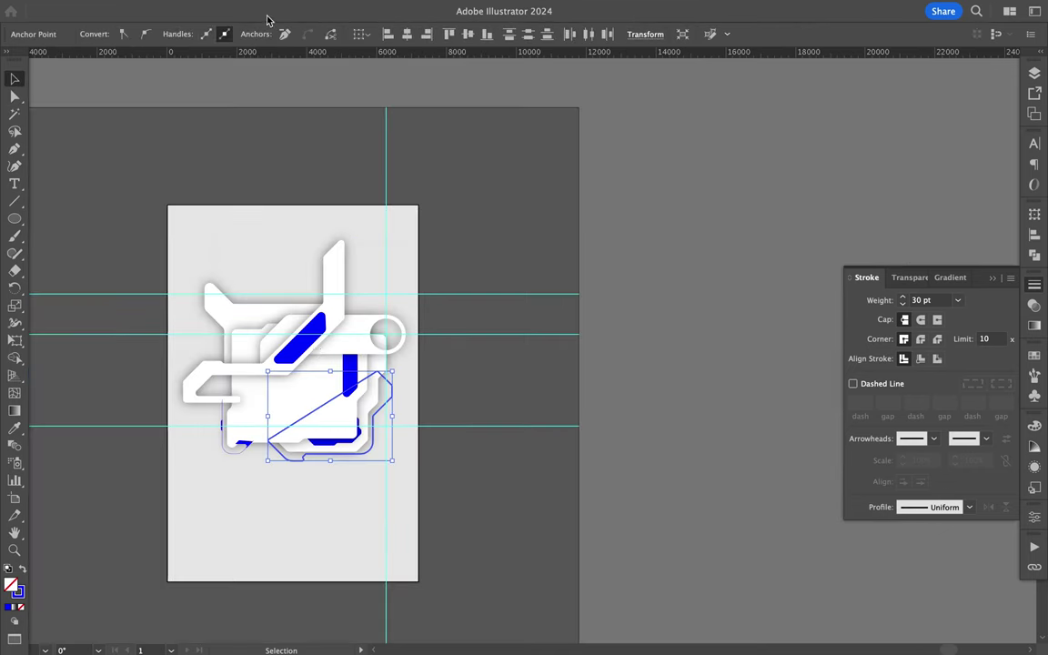
pyautogui.press('super+Tab')
pyautogui.press('super+v')
pyautogui.moveTo(292, 327)
pyautogui.mouseDown()
pyautogui.moveTo(434, 302)
pyautogui.moveTo(445, 445)
pyautogui.mouseUp()
pyautogui.moveTo(552, 477)
pyautogui.mouseDown()
pyautogui.moveTo(585, 421)
pyautogui.moveTo(568, 445)
pyautogui.mouseUp()
pyautogui.moveTo(712, 358); pyautogui.dragTo(702, 356)
pyautogui.press('Return')
pyautogui.moveTo(900, 397); pyautogui.dragTo(900, 496)
pyautogui.scroll(3, 689, 455)
# Draw a Shape 2 strip along the outline's right edge, filled with blue sampled by the Eyedropper
pyautogui.press('p')
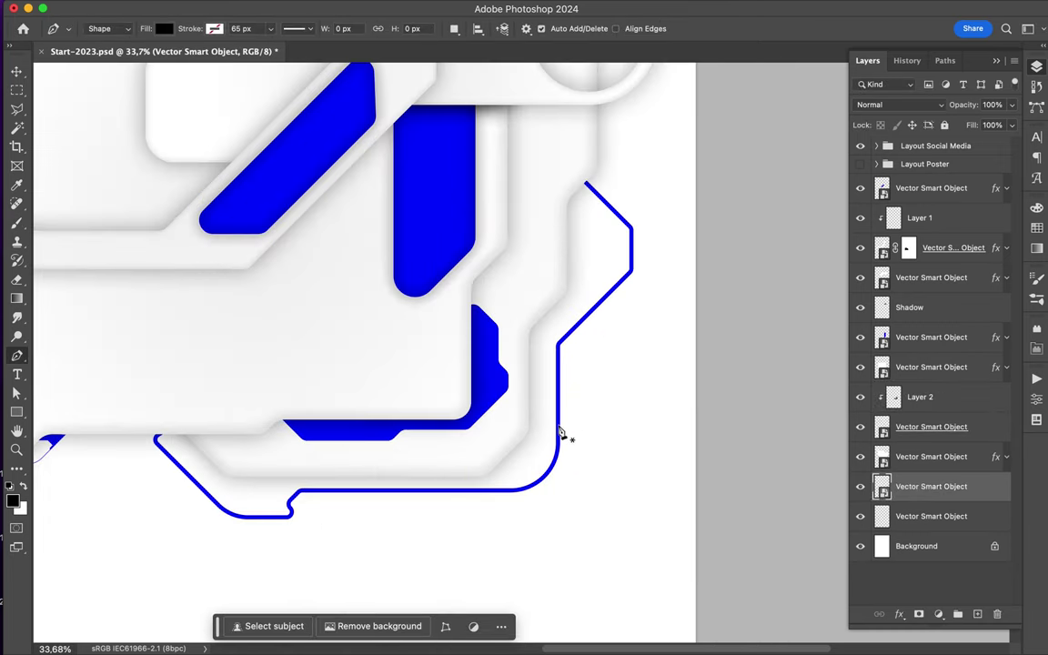
pyautogui.click(565, 418)
pyautogui.click(566, 361)
pyautogui.press('i')
pyautogui.click(512, 368)
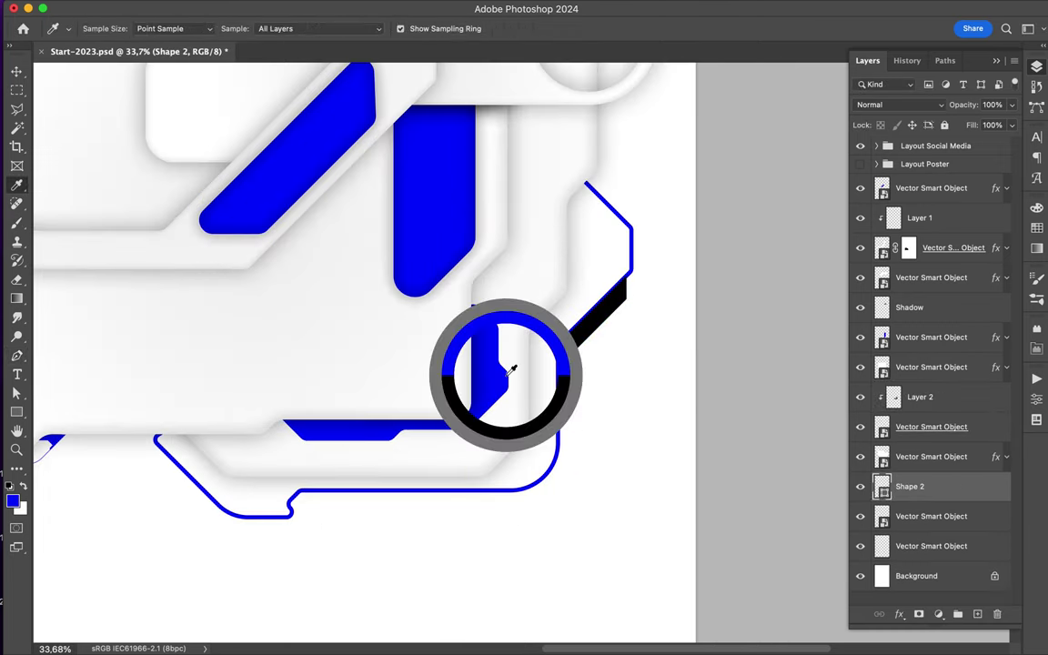
pyautogui.press('p')
pyautogui.click(218, 28)
pyautogui.click(136, 54)
# Move the strip's upper anchor with Direct Selection to thicken the outline's right side
pyautogui.press('a')
pyautogui.scroll(-1, 615, 289)
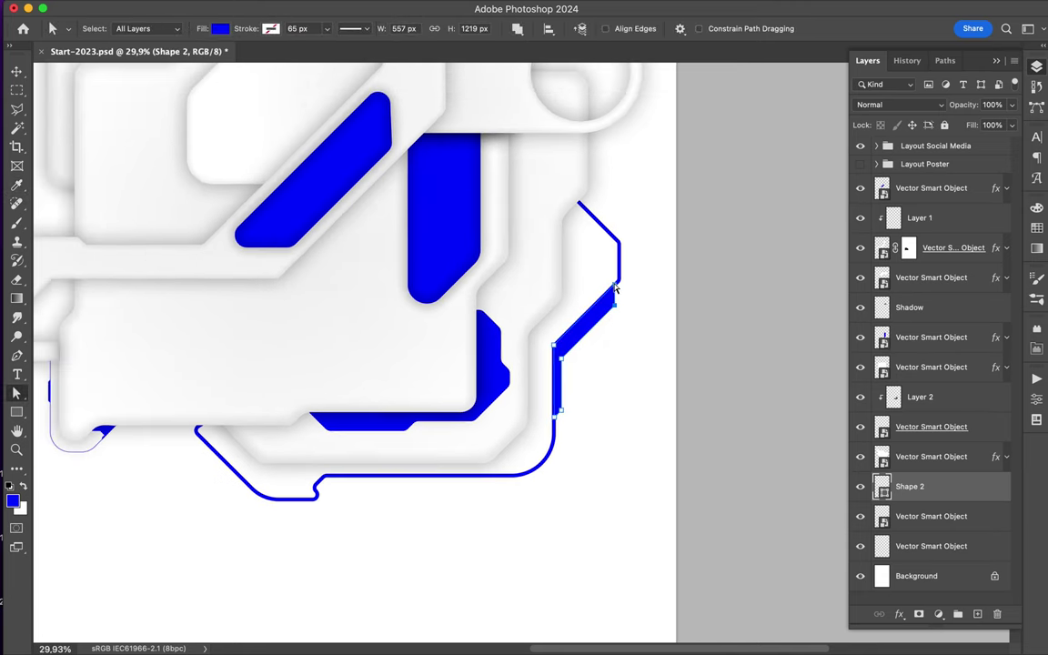
pyautogui.moveTo(615, 311); pyautogui.dragTo(605, 321)
pyautogui.scroll(-2, 579, 401)
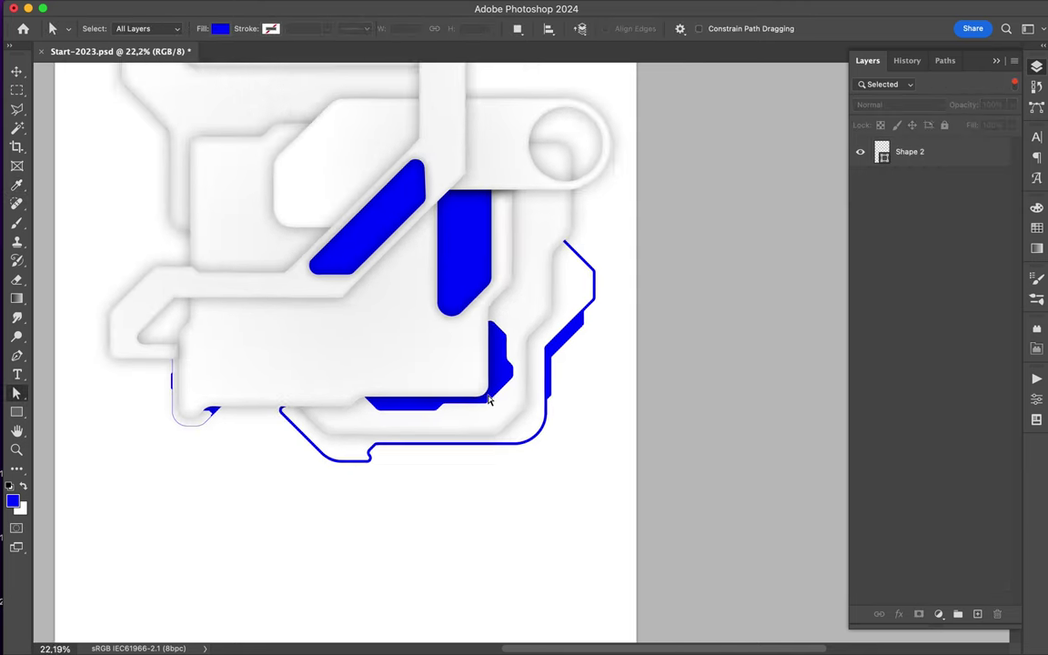
pyautogui.scroll(-3, 363, 311)
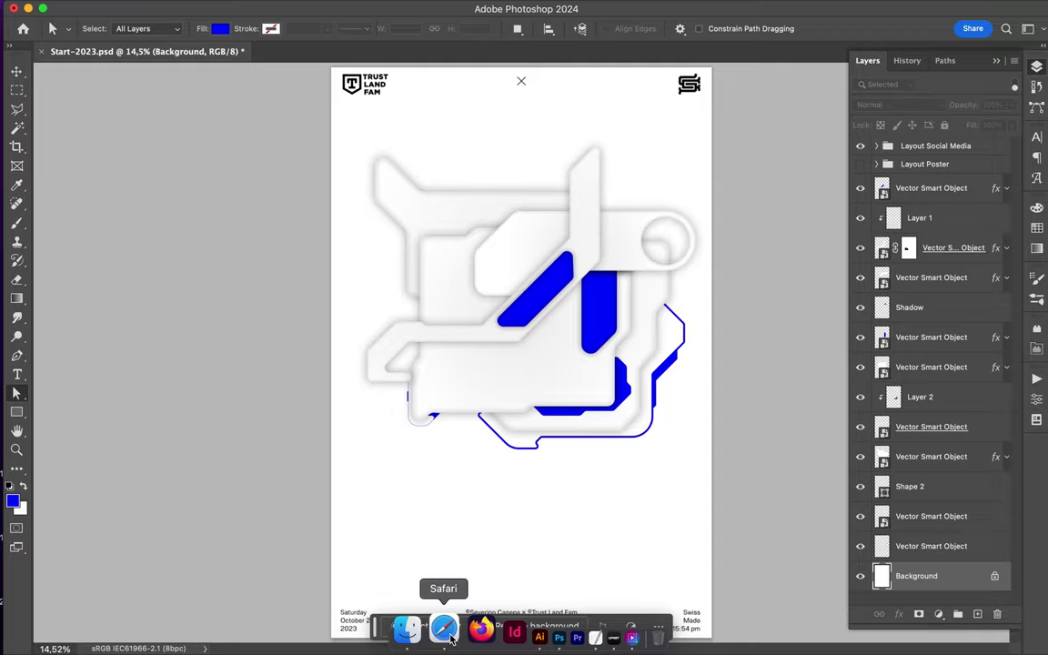
pyautogui.click(539, 636)
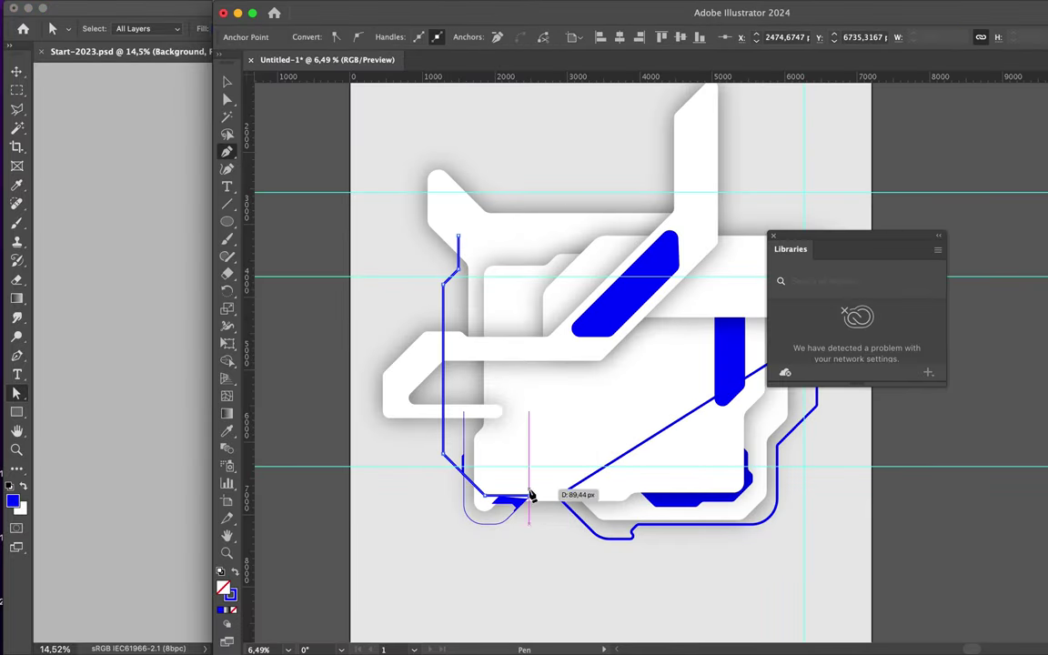
# Close the pen path into a shape and give it a grey fill
pyautogui.click(815, 475)
pyautogui.scroll(-1, 799, 337)
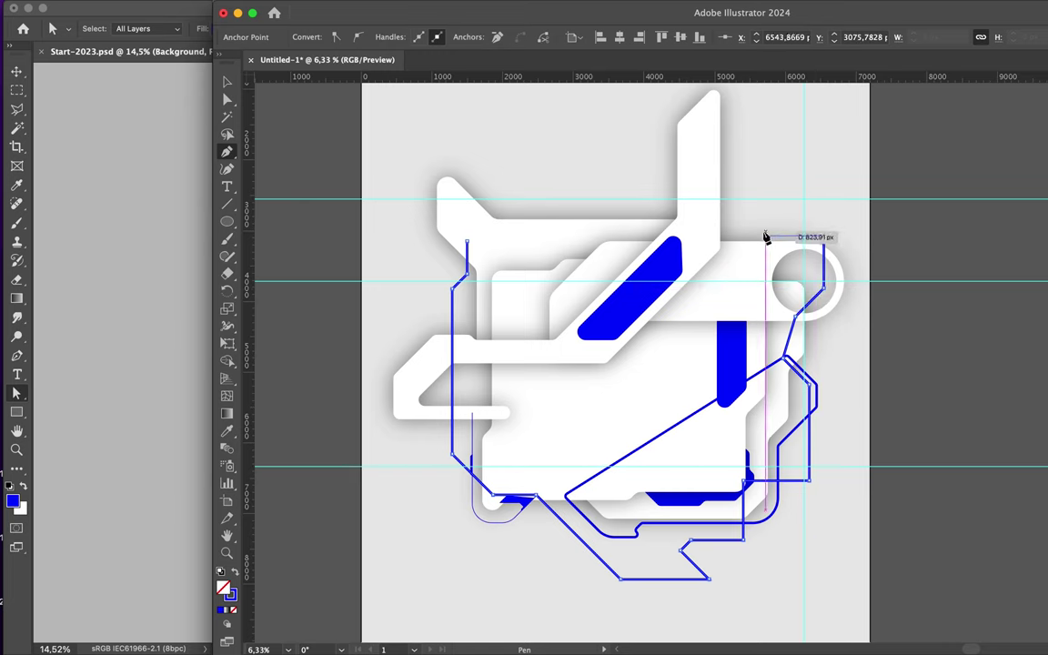
pyautogui.click(470, 245)
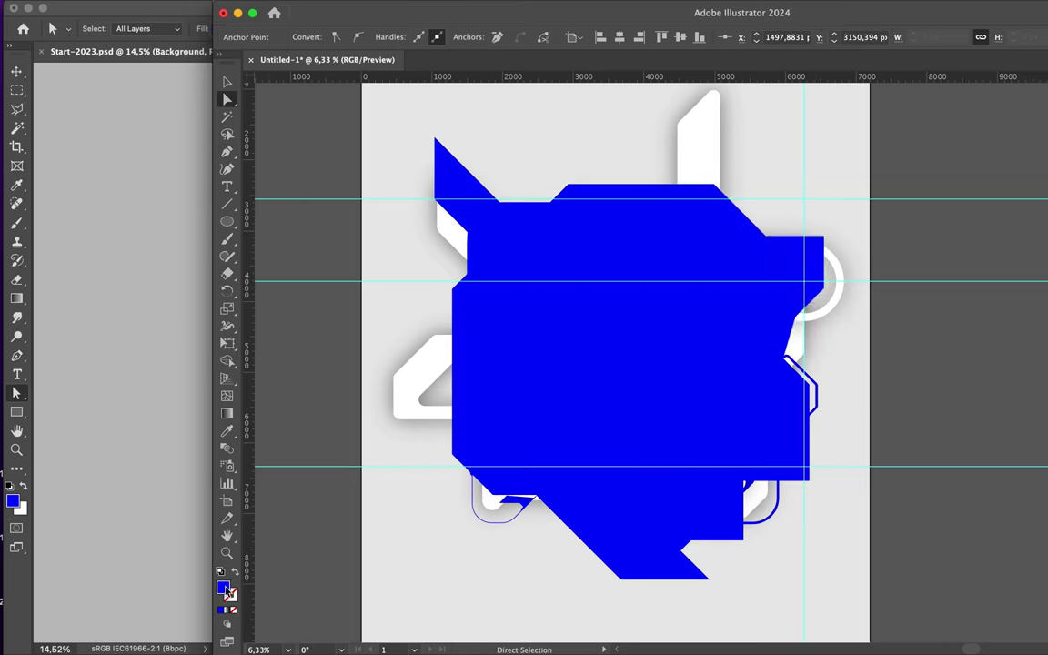
pyautogui.doubleClick(222, 588)
pyautogui.press('Return')
# Send the grey shape to back behind the white artwork and select one of its corners
pyautogui.rightClick(617, 172)
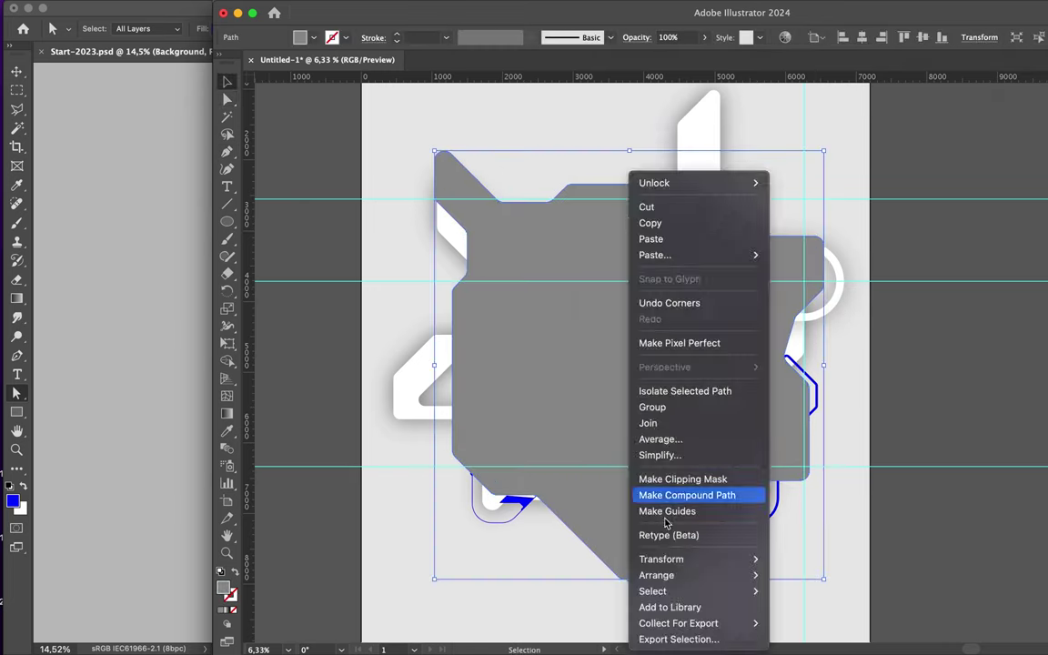
pyautogui.click(818, 607)
pyautogui.click(687, 570)
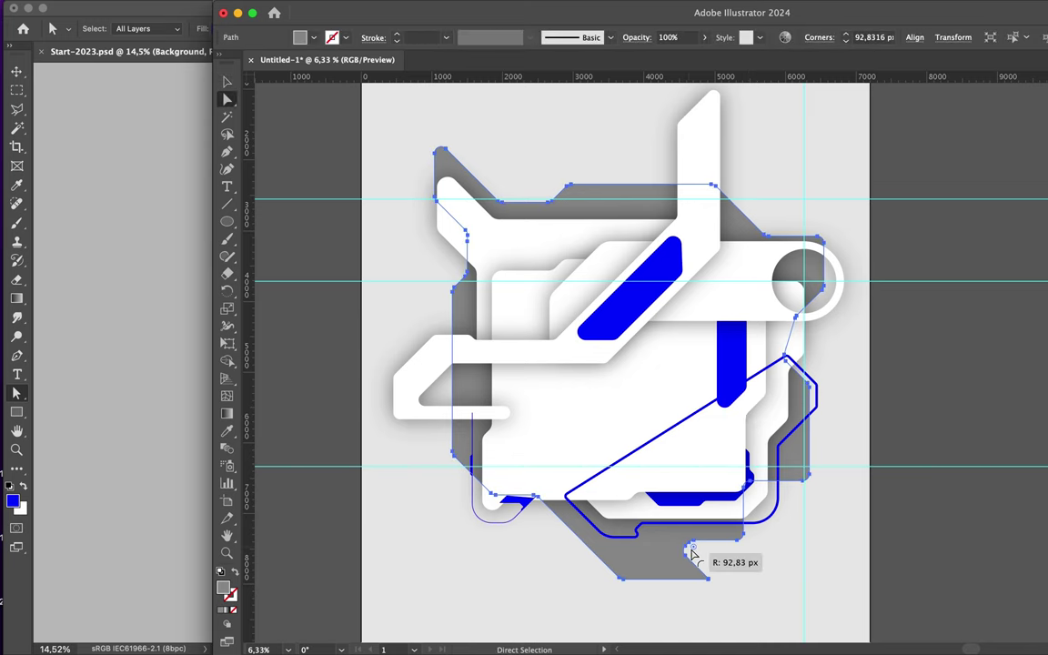
pyautogui.click(694, 552)
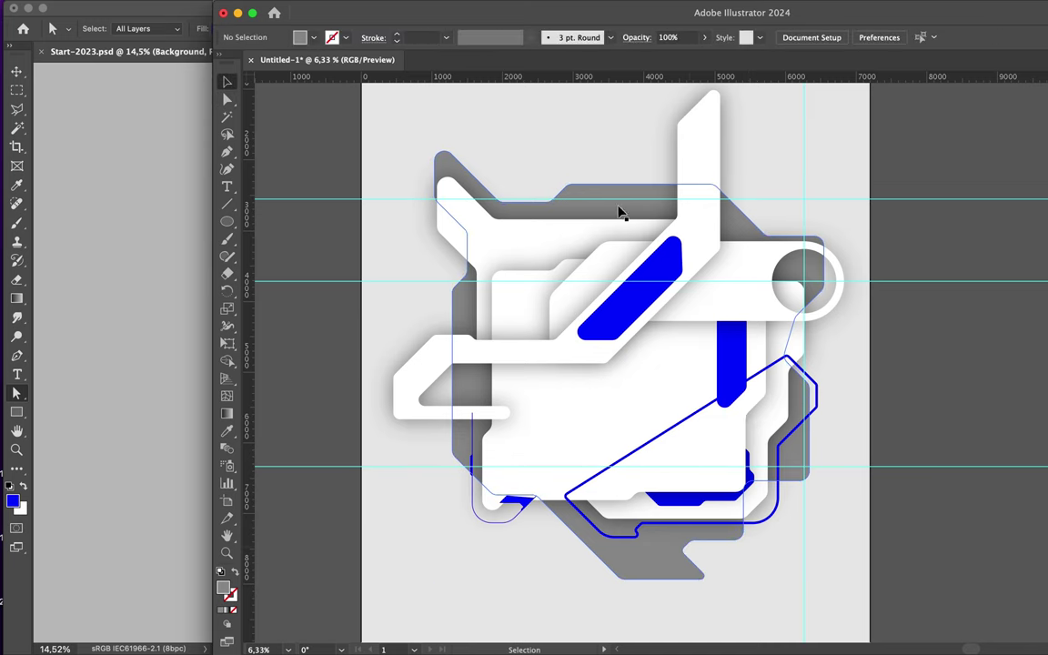
# Paste the updated artwork into the Photoshop poster and shrink it to fit
pyautogui.press('super+Tab')
pyautogui.press('super+v')
pyautogui.moveTo(327, 573); pyautogui.dragTo(391, 515)
# Scale the pasted artwork down further, commit it, and nudge the grey backdrop slightly up and right
pyautogui.moveTo(701, 494); pyautogui.dragTo(684, 149)
pyautogui.moveTo(423, 183); pyautogui.dragTo(419, 188)
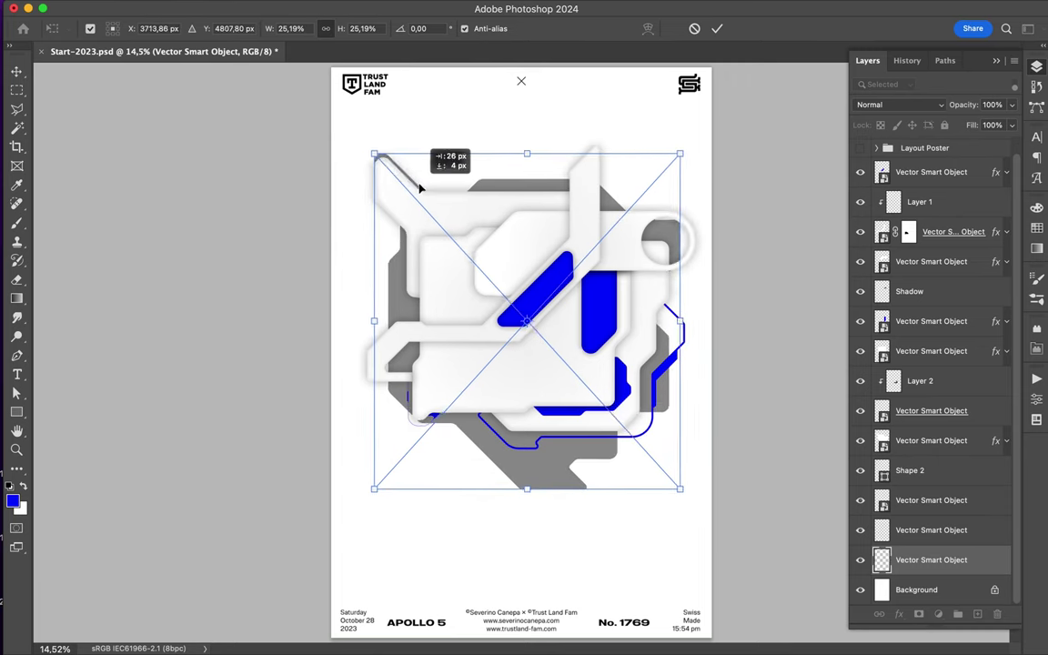
pyautogui.press('Return')
pyautogui.click(500, 564)
pyautogui.press('super+Tab')
pyautogui.press('a')
pyautogui.press('v')
pyautogui.moveTo(546, 186); pyautogui.dragTo(553, 173)
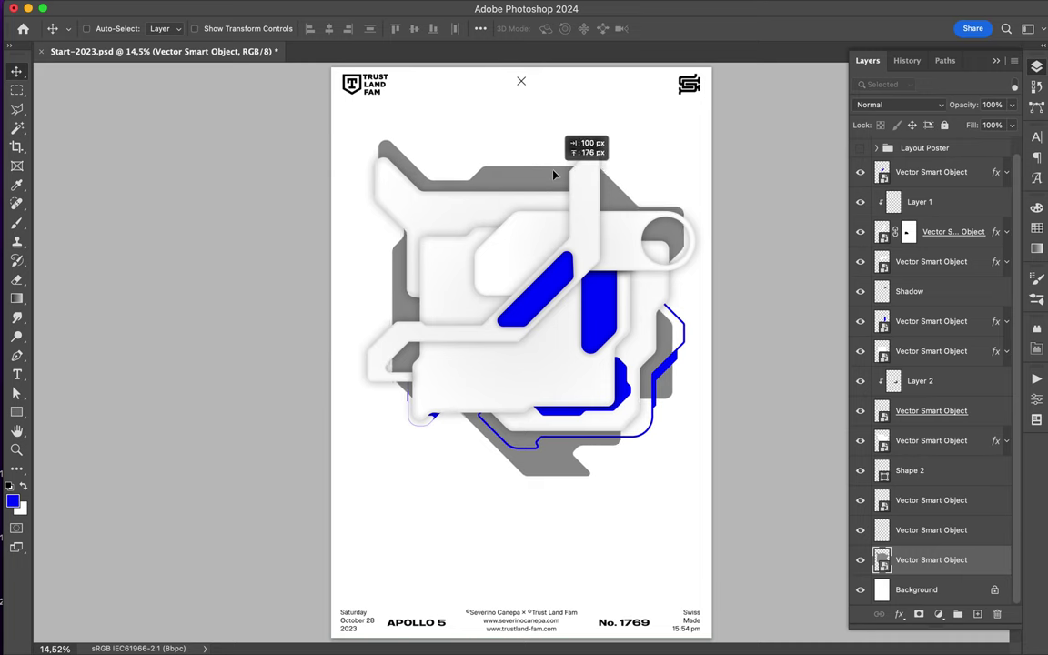
pyautogui.scroll(2, 484, 264)
pyautogui.scroll(2, 484, 264)
# Back in Illustrator, deselect the artwork and start a new pen path with a curved anchor
pyautogui.click(462, 625)
pyautogui.click(707, 306)
pyautogui.scroll(2, 483, 382)
pyautogui.press('p')
pyautogui.moveTo(575, 285); pyautogui.dragTo(708, 284)
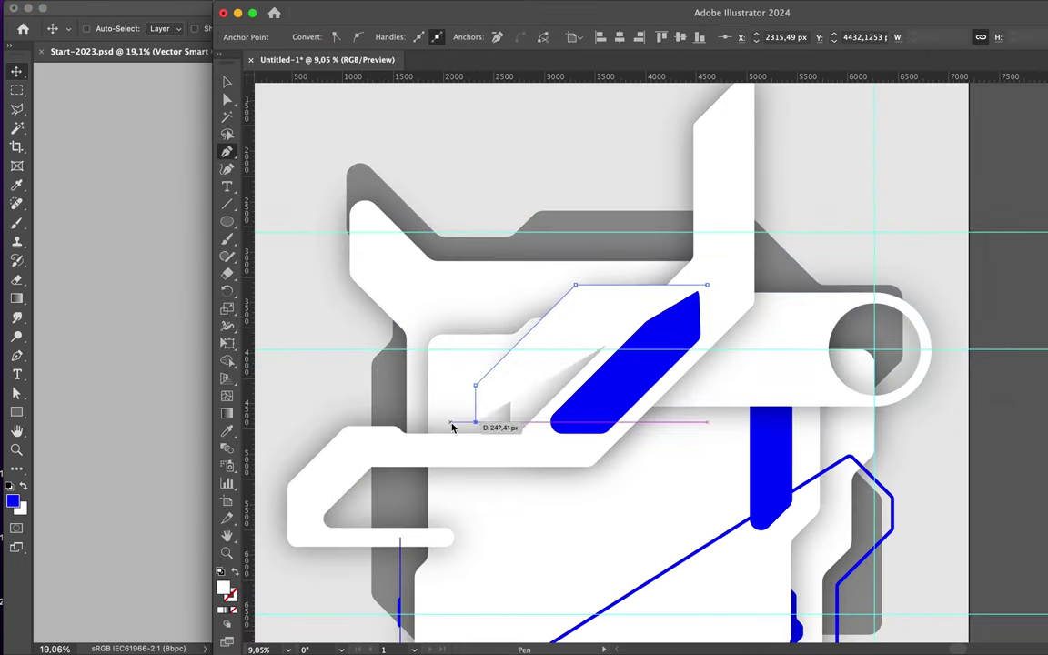
# Close a pen shape over the central frame opening and fill it with grey
pyautogui.click(471, 482)
pyautogui.keyDown('shift'); pyautogui.click(645, 482); pyautogui.keyUp('shift')
pyautogui.press('v')
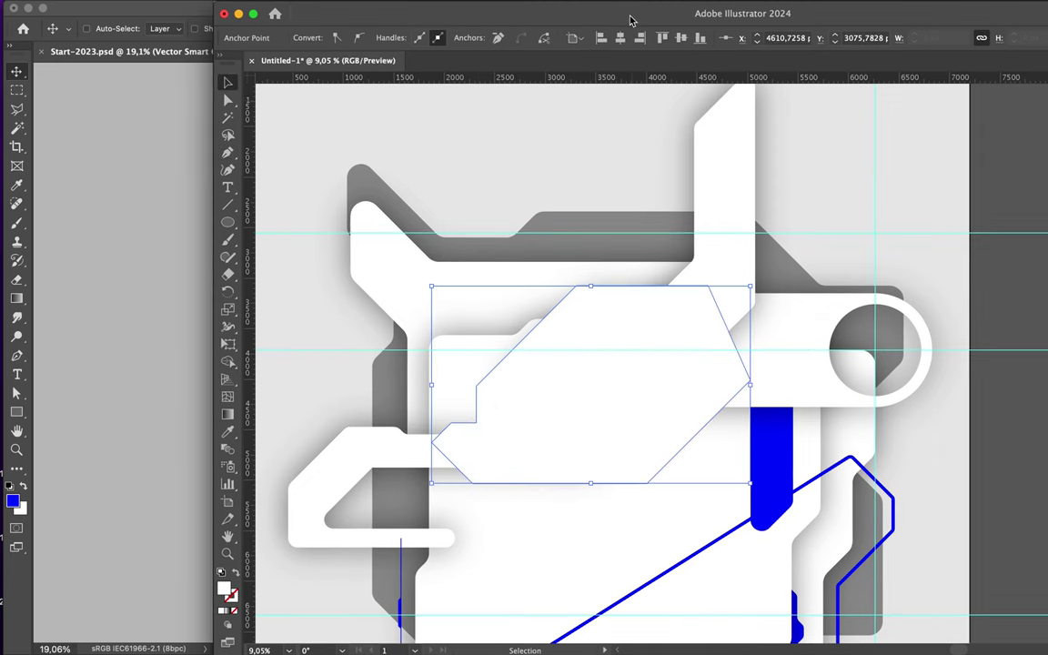
pyautogui.doubleClick(626, 14)
pyautogui.click(404, 205)
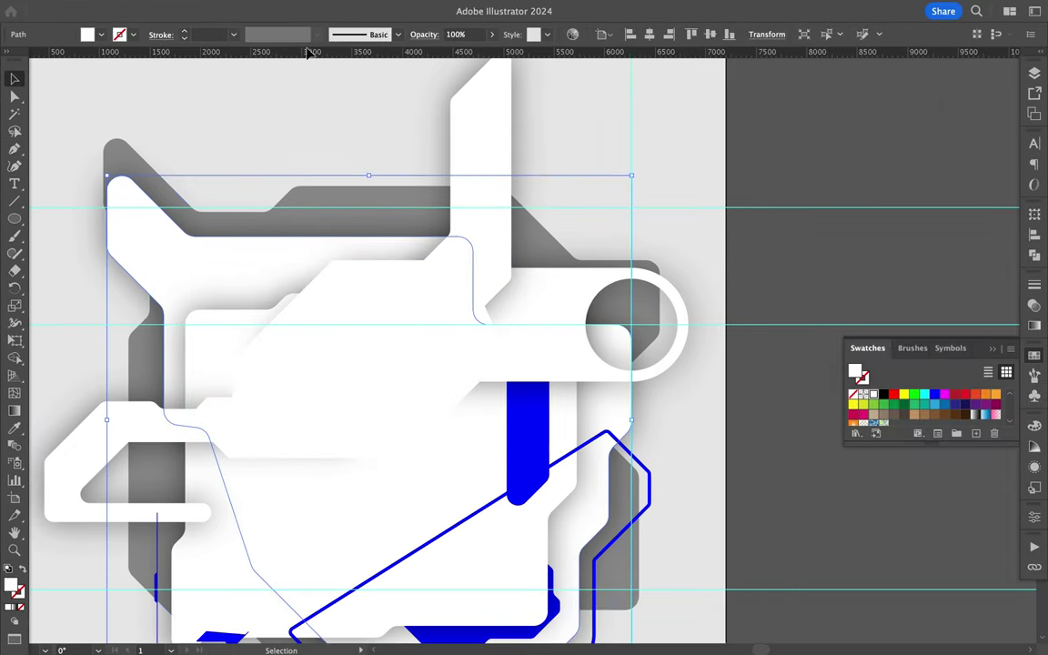
pyautogui.press('Escape')
pyautogui.press('a')
pyautogui.hotkey('ctrl', 'z')
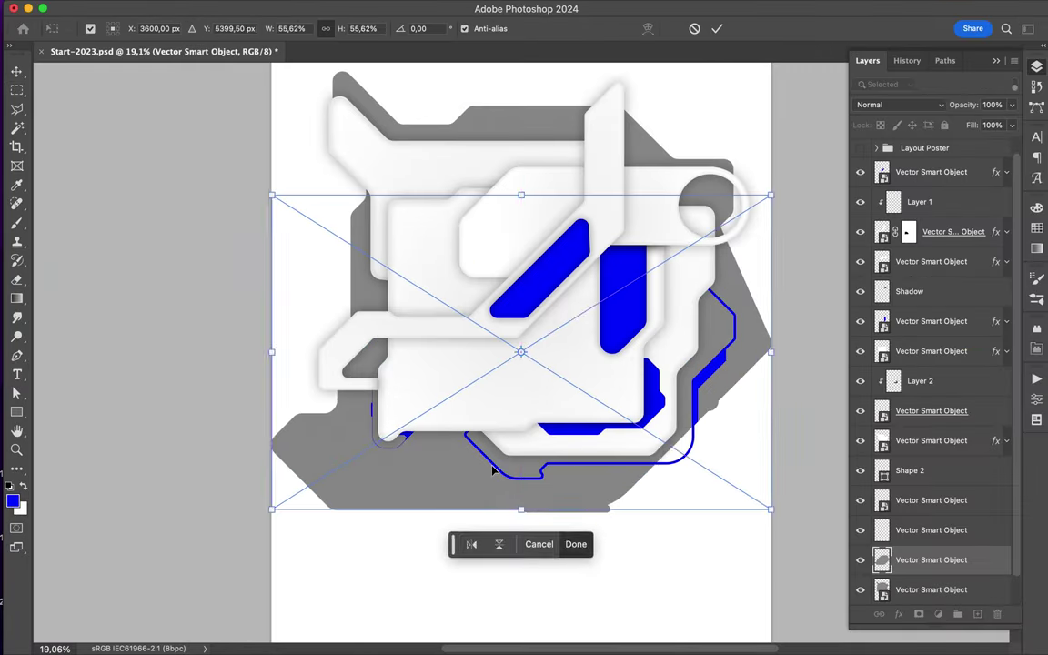
pyautogui.press('Return')
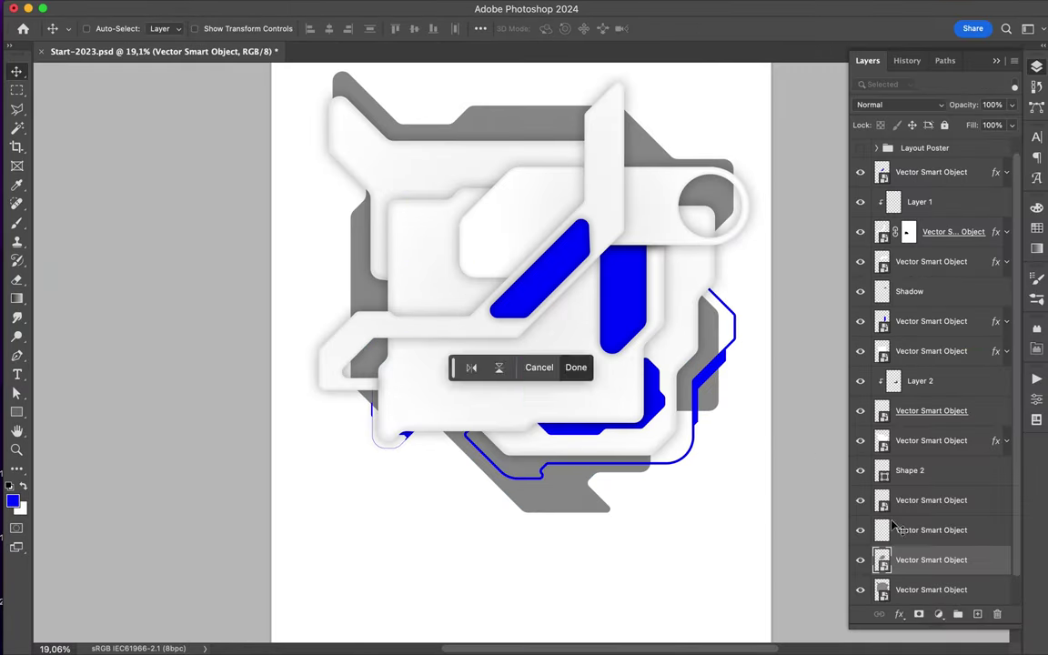
# Move the grey shape's layer above Layer 2 and position the shape inside the white frame opening
pyautogui.moveTo(928, 559); pyautogui.dragTo(873, 364)
pyautogui.moveTo(560, 297); pyautogui.dragTo(550, 291)
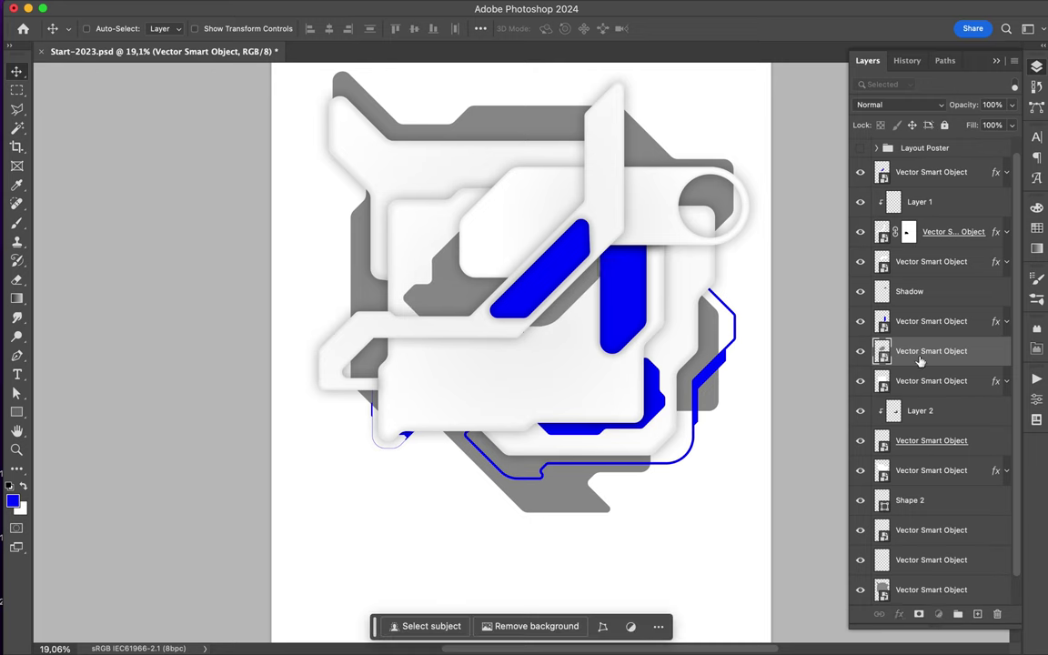
pyautogui.moveTo(853, 351); pyautogui.dragTo(853, 323)
pyautogui.moveTo(577, 265); pyautogui.dragTo(584, 275)
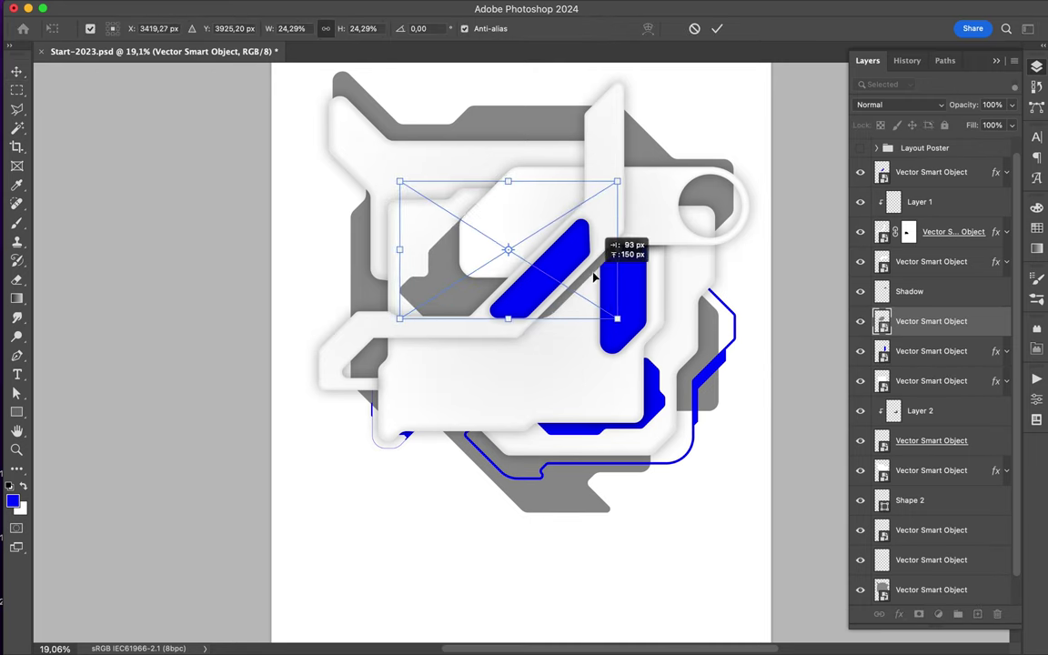
pyautogui.moveTo(593, 277); pyautogui.dragTo(619, 298)
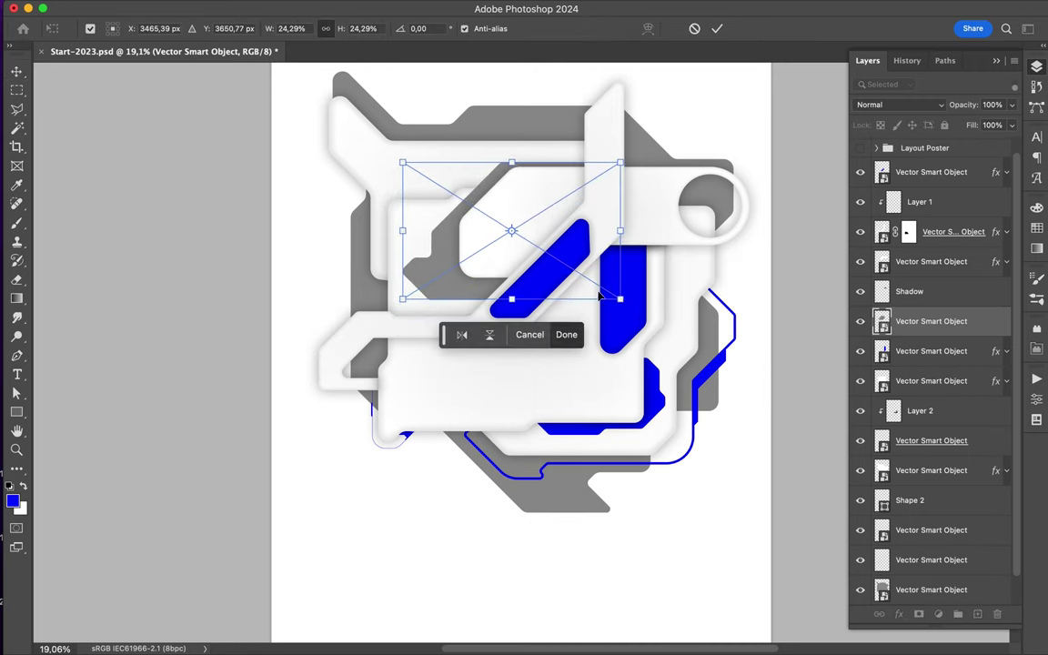
pyautogui.press('Return')
# Shrink the blue diagonal bar to a short stripe
pyautogui.click(546, 273)
pyautogui.moveTo(591, 314)
pyautogui.mouseDown()
pyautogui.moveTo(568, 271)
pyautogui.moveTo(589, 252)
pyautogui.moveTo(533, 297)
pyautogui.mouseUp()
pyautogui.press('Return')
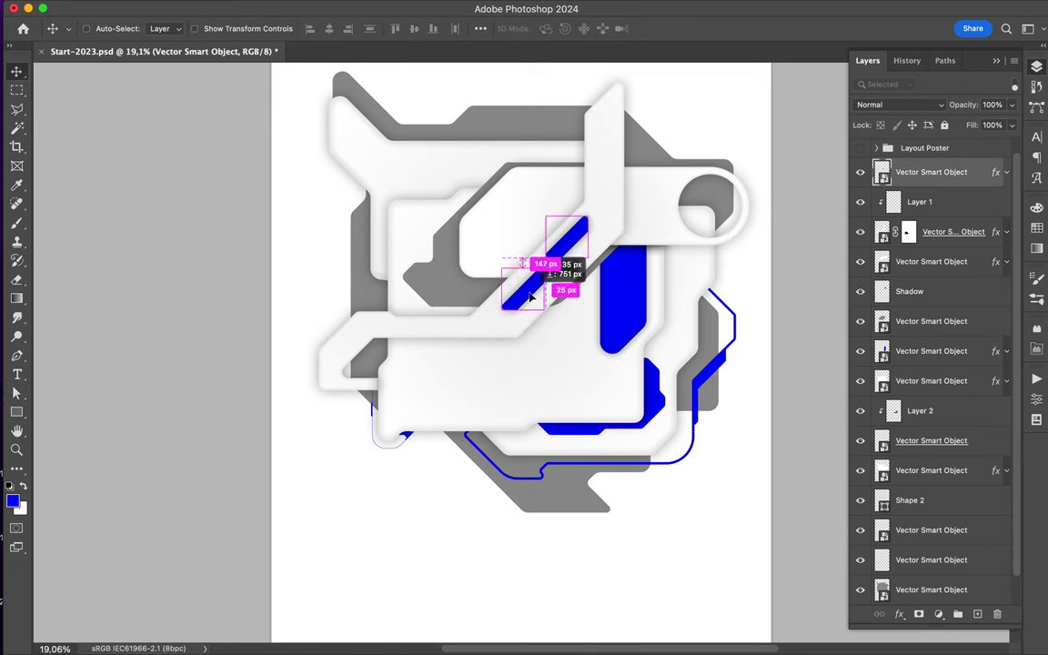
# Flip a copied blue stripe vertically, align the stripes, and move them up-left along the diagonal band
pyautogui.click(173, 8)
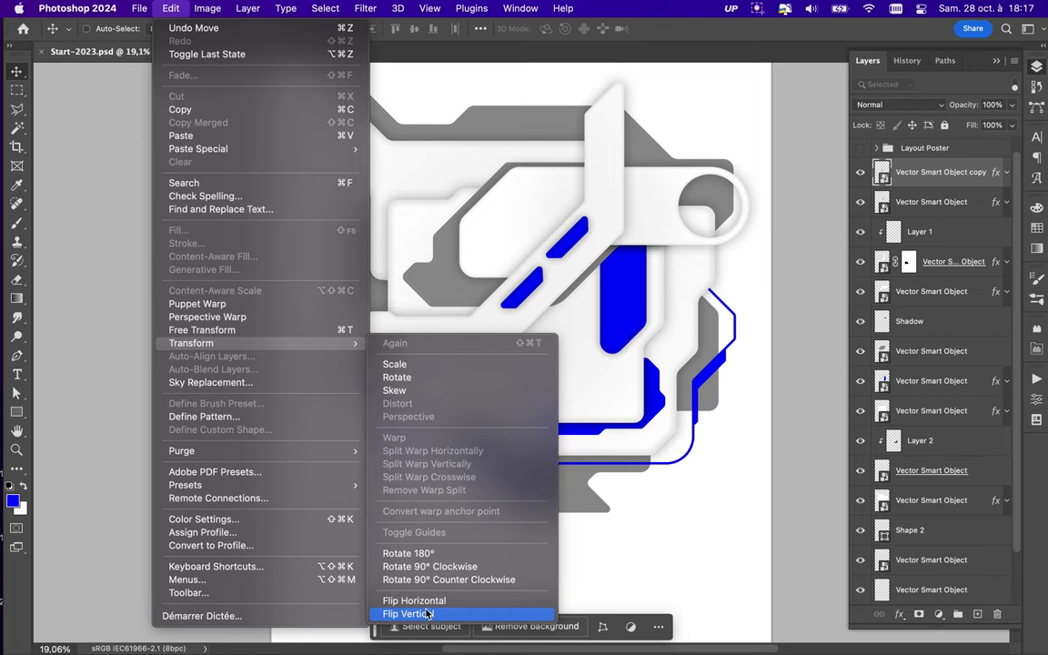
pyautogui.click(509, 617)
pyautogui.moveTo(584, 257); pyautogui.dragTo(516, 293)
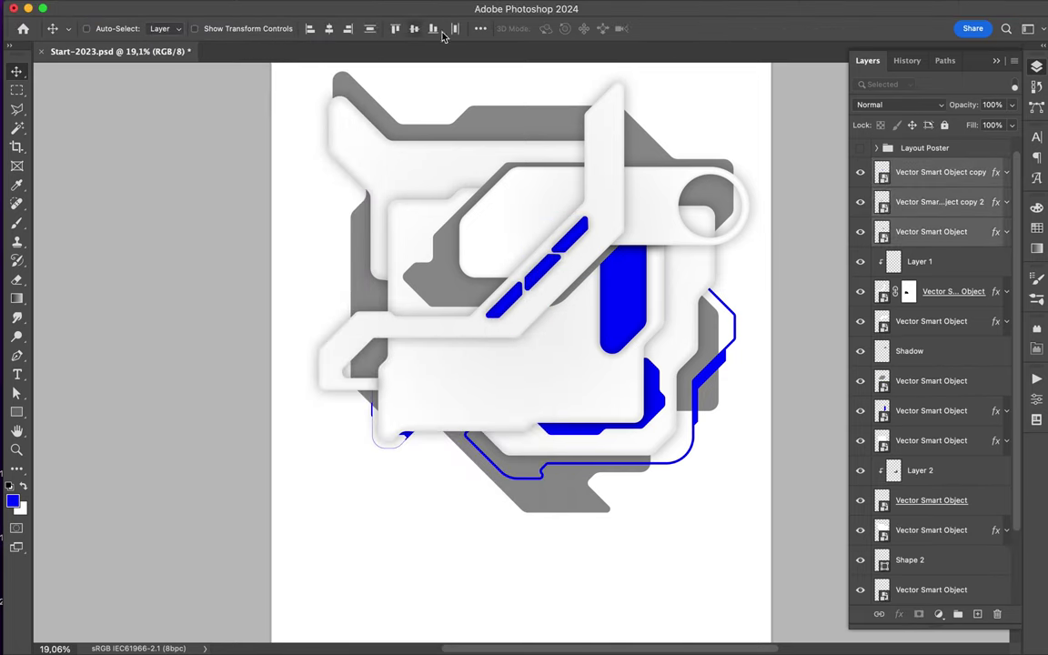
pyautogui.click(480, 28)
pyautogui.click(418, 161)
pyautogui.scroll(5, 540, 237)
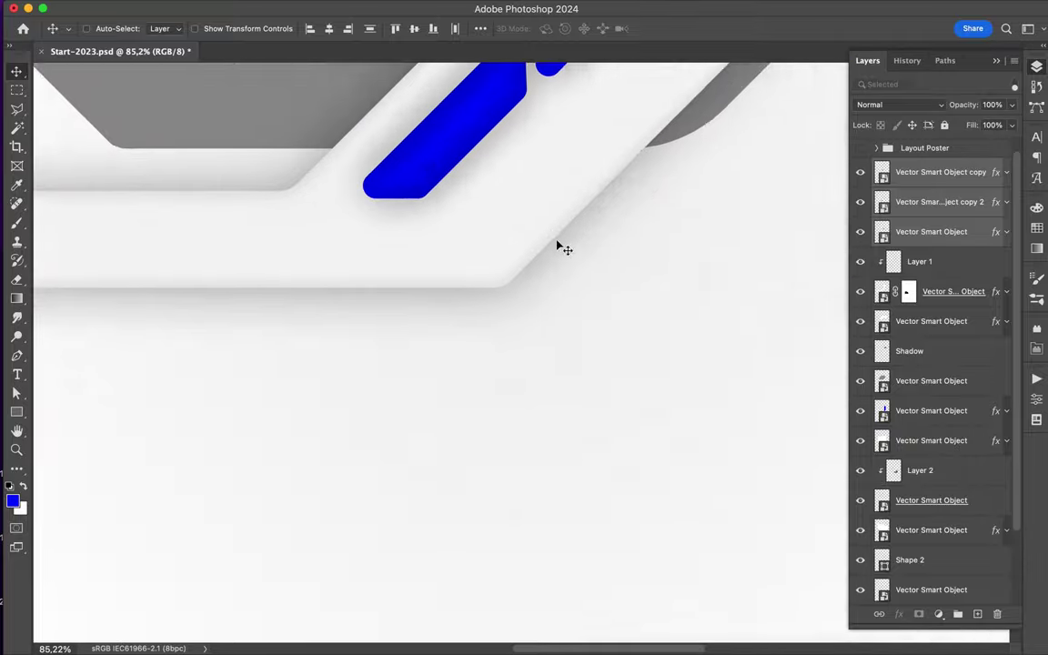
pyautogui.scroll(3, 561, 245)
pyautogui.moveTo(597, 233); pyautogui.dragTo(564, 216)
# Tighten the top and middle stripes together and shorten the diagonal blue stripe
pyautogui.click(579, 226)
pyautogui.click(641, 154)
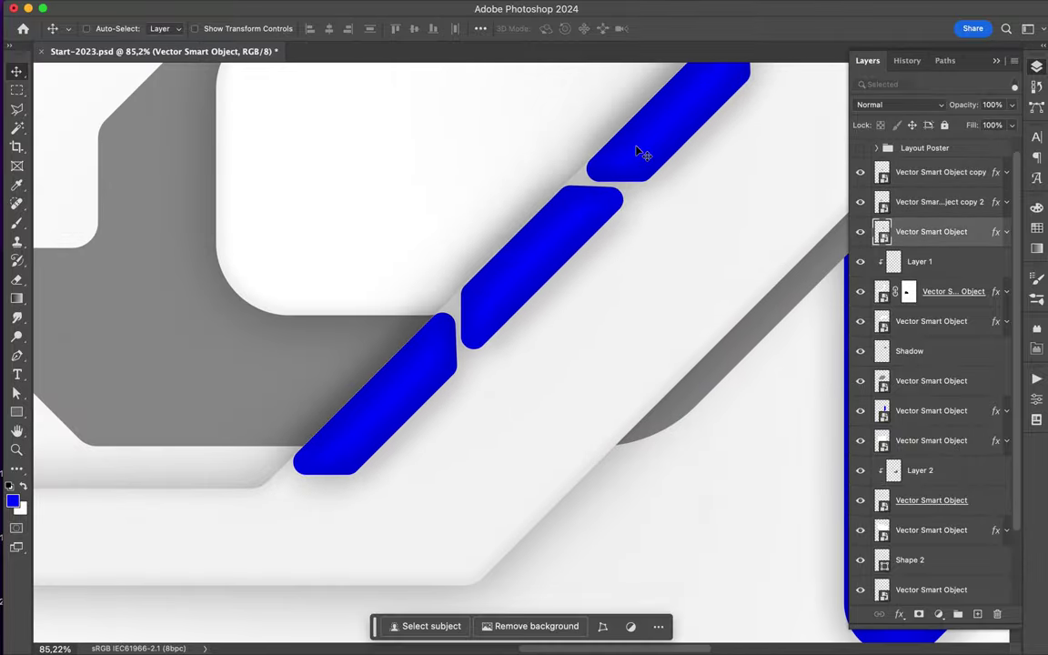
pyautogui.moveTo(637, 150); pyautogui.dragTo(564, 236)
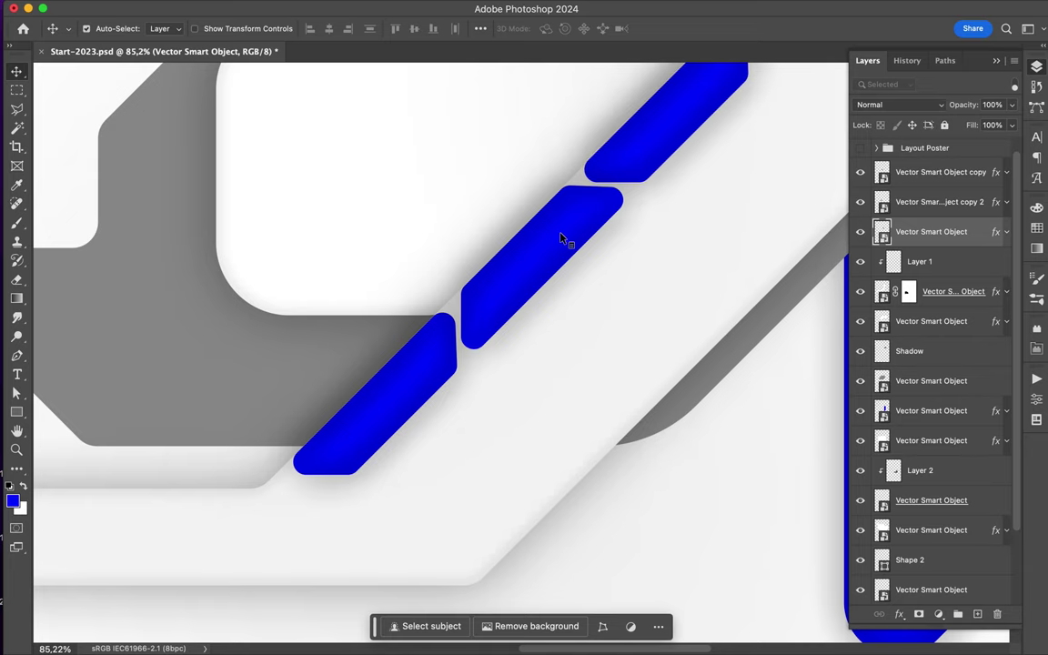
pyautogui.scroll(-3, 536, 264)
pyautogui.moveTo(513, 294); pyautogui.dragTo(477, 341)
pyautogui.scroll(-5, 468, 382)
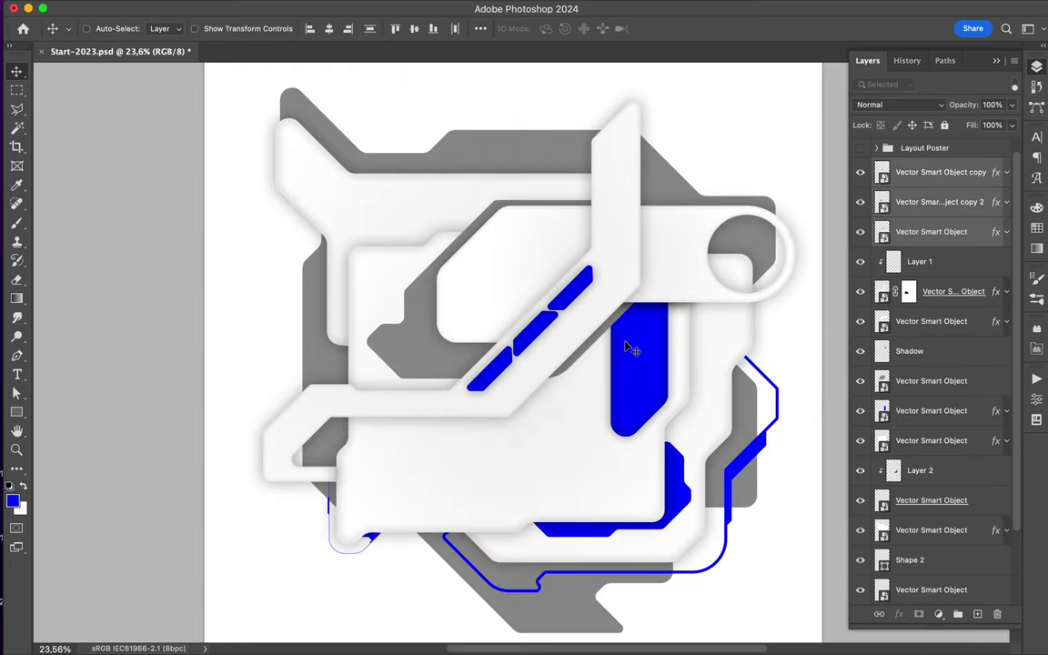
pyautogui.moveTo(466, 388); pyautogui.dragTo(526, 329)
pyautogui.press('Return')
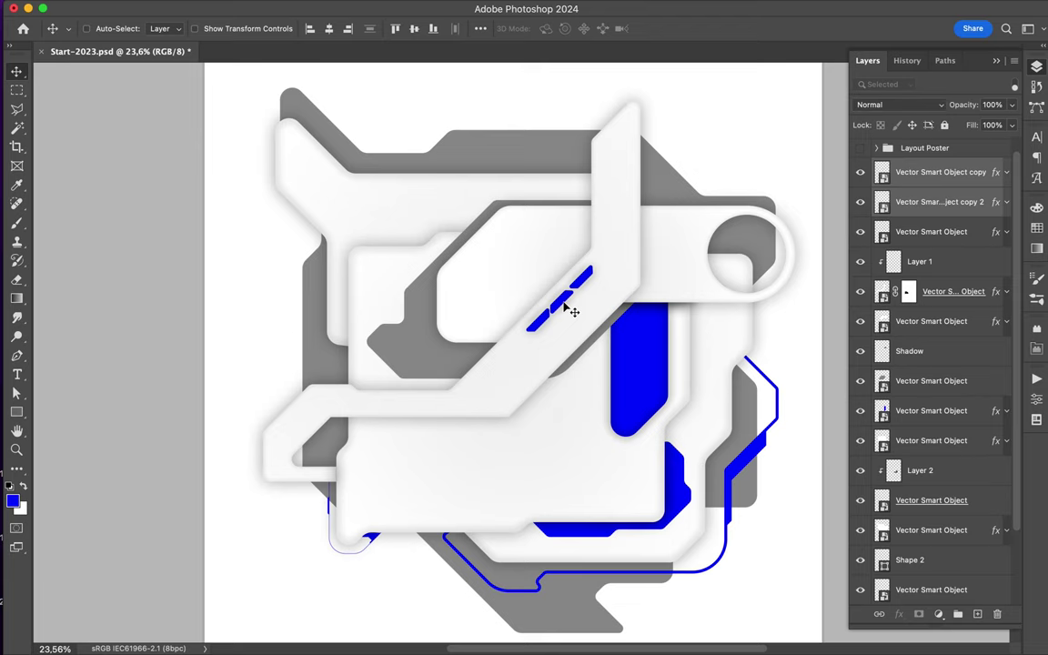
# Place stripe copies at the lower-left edge and right side, and raise the Shadow layer above the smart object
pyautogui.scroll(-2, 636, 305)
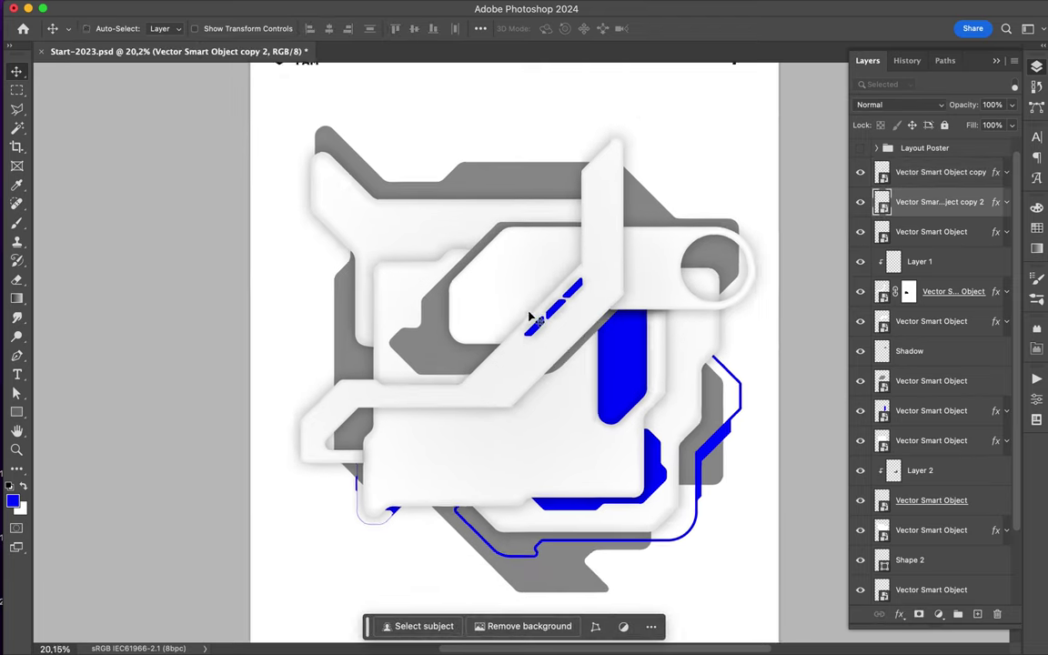
pyautogui.moveTo(533, 314); pyautogui.dragTo(548, 386)
pyautogui.moveTo(533, 336); pyautogui.dragTo(357, 402)
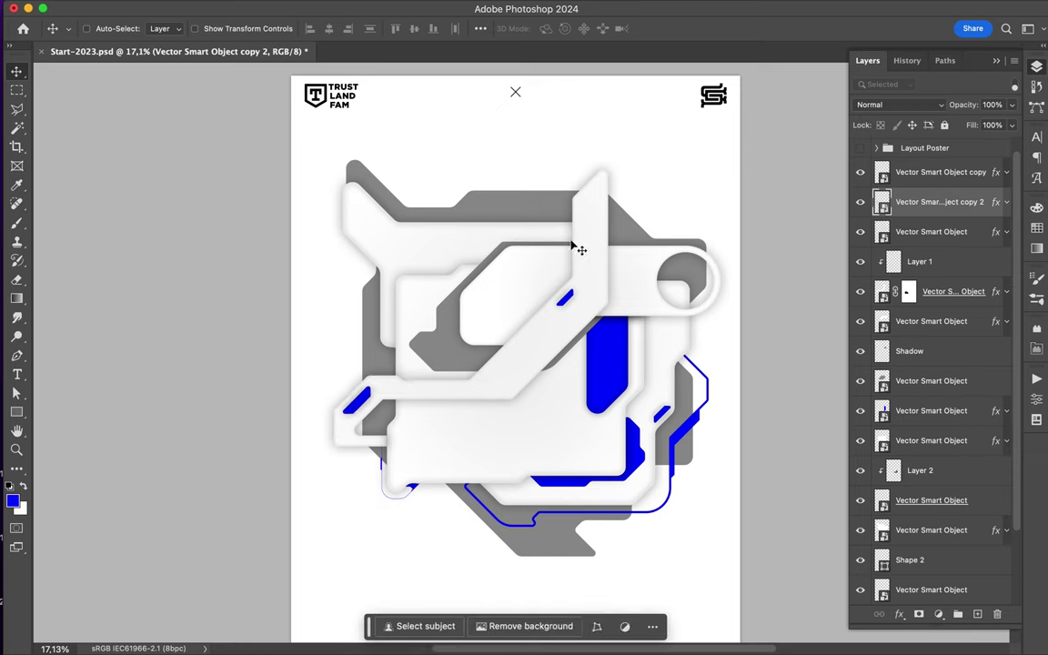
pyautogui.scroll(1, 482, 288)
pyautogui.scroll(-1, 593, 263)
pyautogui.moveTo(603, 366); pyautogui.dragTo(641, 350)
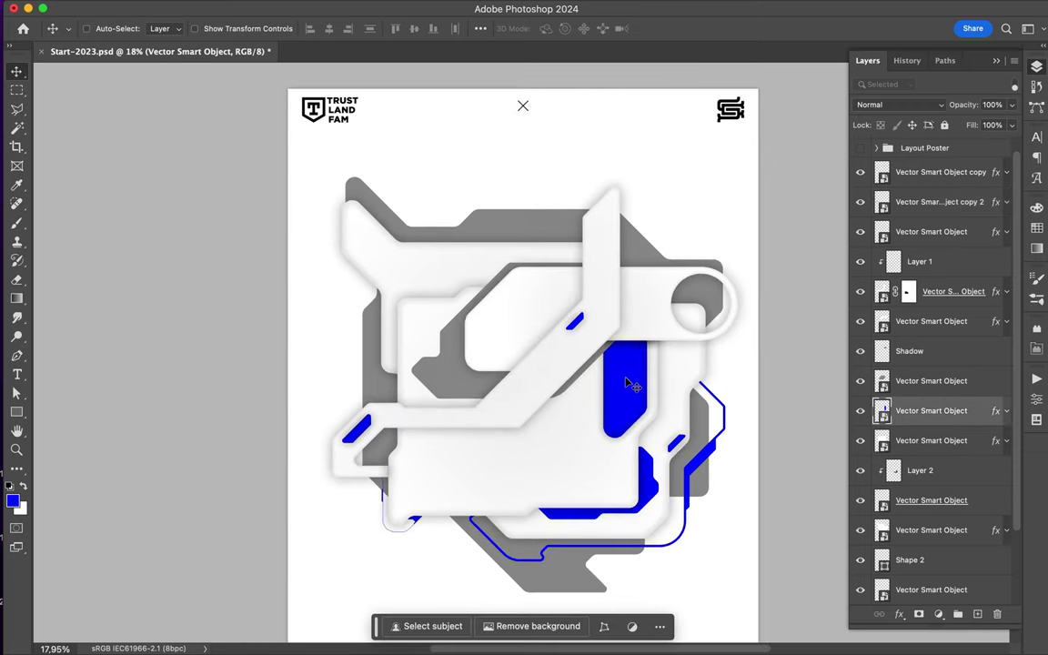
pyautogui.moveTo(933, 394); pyautogui.dragTo(941, 350)
pyautogui.write('FUTUR')
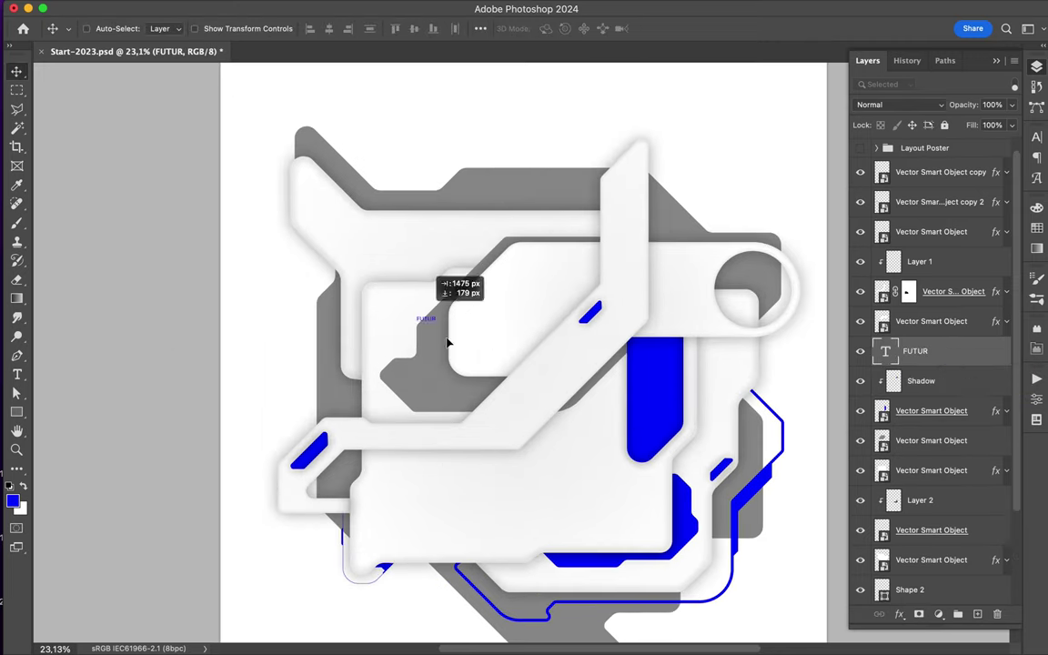
# Set FUTUR in Schwager Sans Bold, enlarge it, and place it on the lower-left white panel
pyautogui.write('sch')
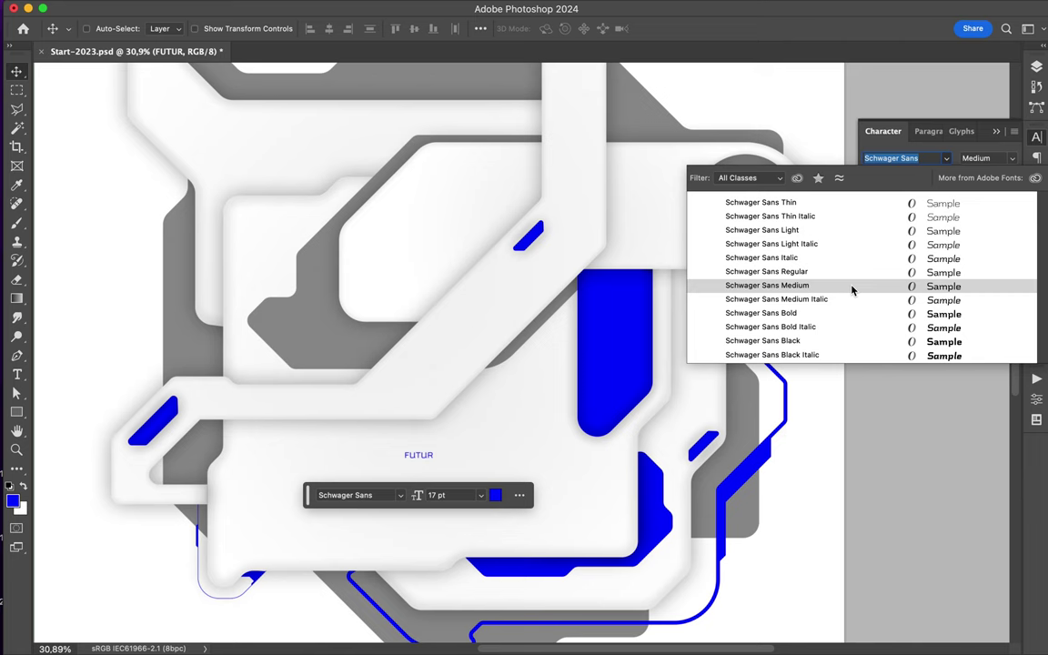
pyautogui.click(851, 308)
pyautogui.hotkey('ctrl', 't')
pyautogui.moveTo(430, 449); pyautogui.dragTo(472, 437)
pyautogui.moveTo(368, 419); pyautogui.dragTo(311, 451)
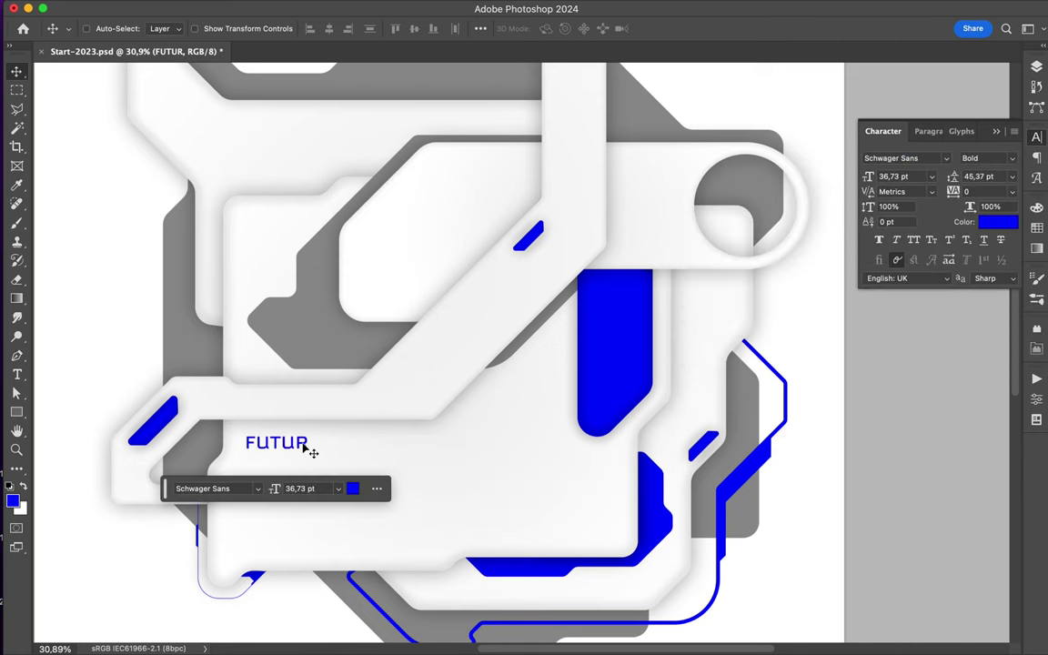
pyautogui.click(496, 627)
pyautogui.scroll(3, 276, 524)
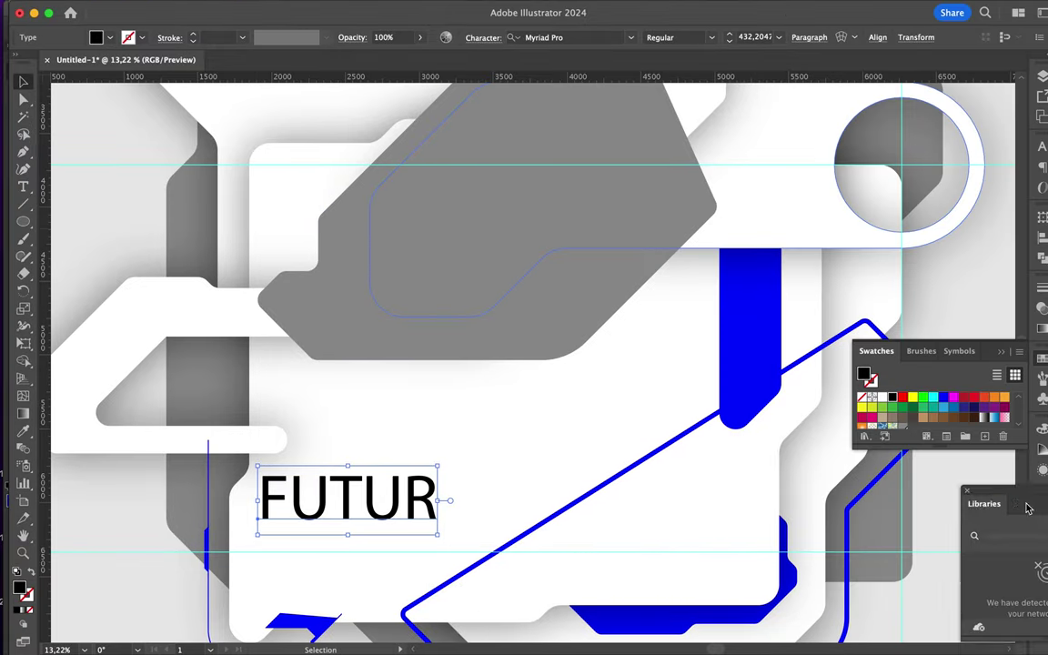
# Set the FUTUR lettering in Illustrator to Schwager Sans Bold
pyautogui.click(1041, 147)
pyautogui.click(748, 423)
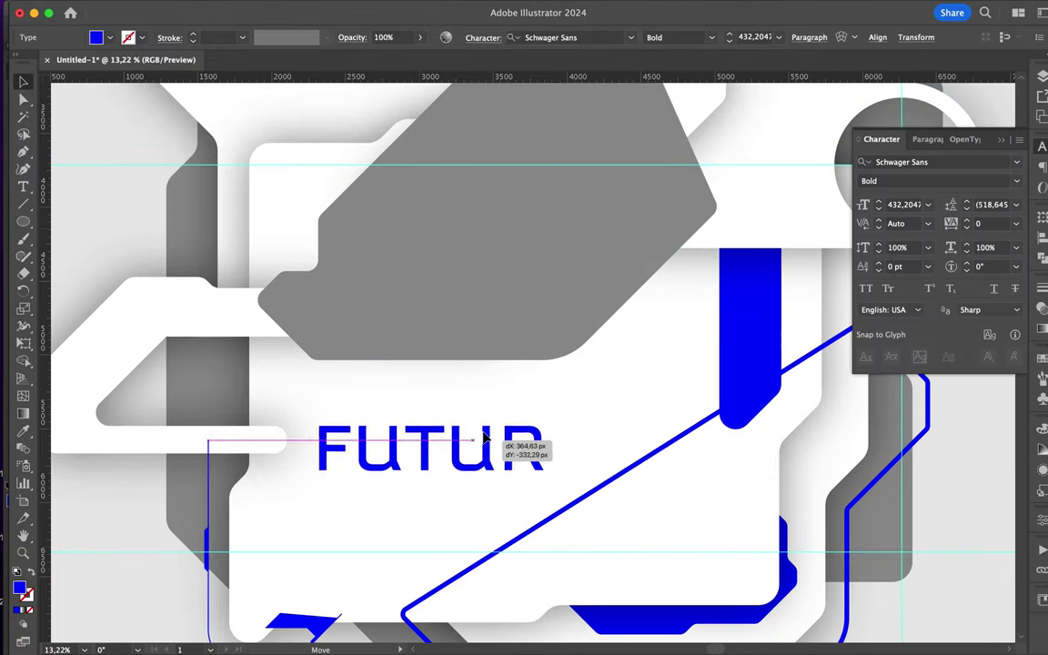
pyautogui.scroll(2, 508, 436)
# Draw a rectangle over FUTUR with the Pen and restack it so the lettering shows
pyautogui.click(286, 452)
pyautogui.click(644, 460)
pyautogui.click(646, 364)
pyautogui.click(318, 363)
pyautogui.press('v')
pyautogui.rightClick(586, 401)
pyautogui.click(794, 614)
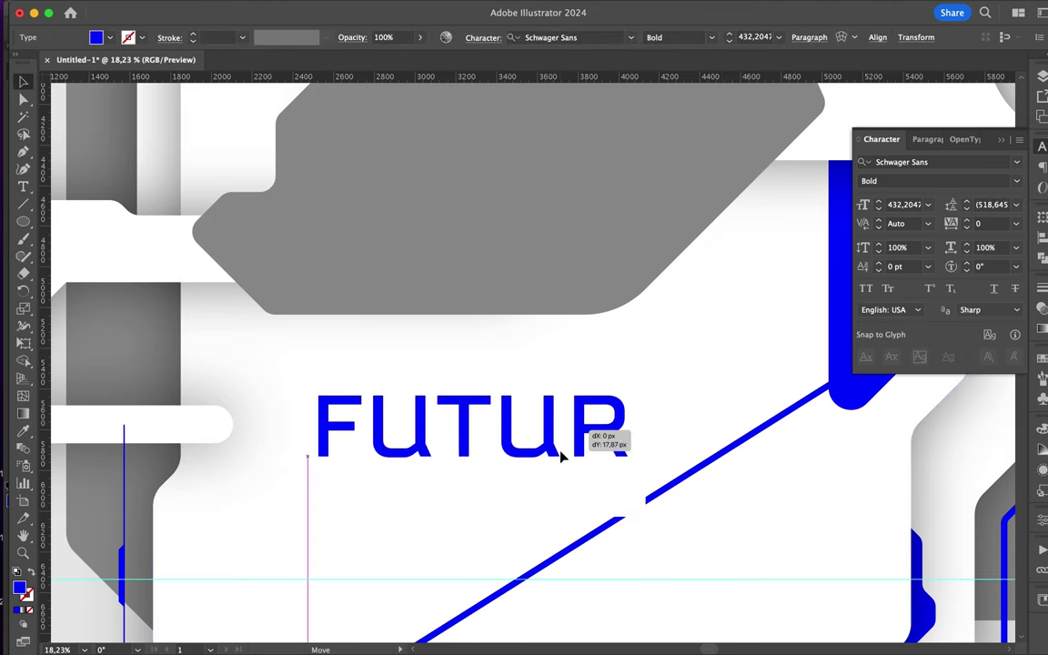
# Bring FUTUR into the Photoshop poster as a smart object and scale it to 20%
pyautogui.moveTo(561, 446)
pyautogui.mouseDown()
pyautogui.moveTo(106, 312)
pyautogui.moveTo(136, 273)
pyautogui.moveTo(587, 450)
pyautogui.moveTo(444, 418)
pyautogui.moveTo(425, 491)
pyautogui.moveTo(371, 506)
pyautogui.moveTo(422, 503)
pyautogui.moveTo(427, 512)
pyautogui.mouseUp()
pyautogui.press('Return')
pyautogui.click(514, 627)
pyautogui.press('Return')
pyautogui.hotkey('ctrl', 't')
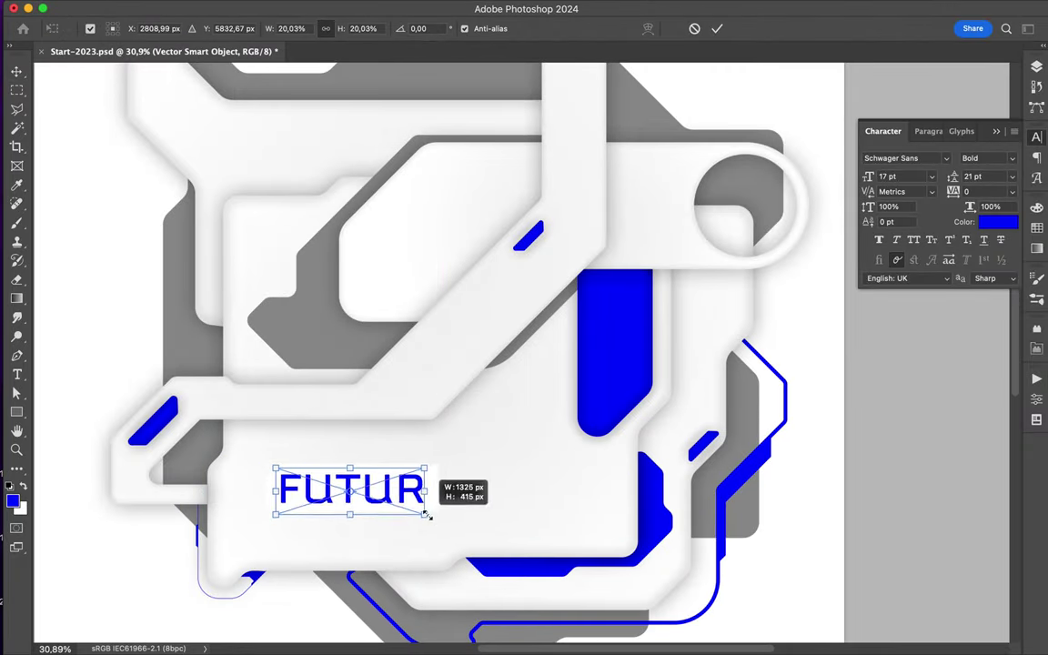
# Paste the copied embossed layer style onto FUTUR and confirm its drop shadow settings
pyautogui.press('Return')
pyautogui.rightClick(893, 300)
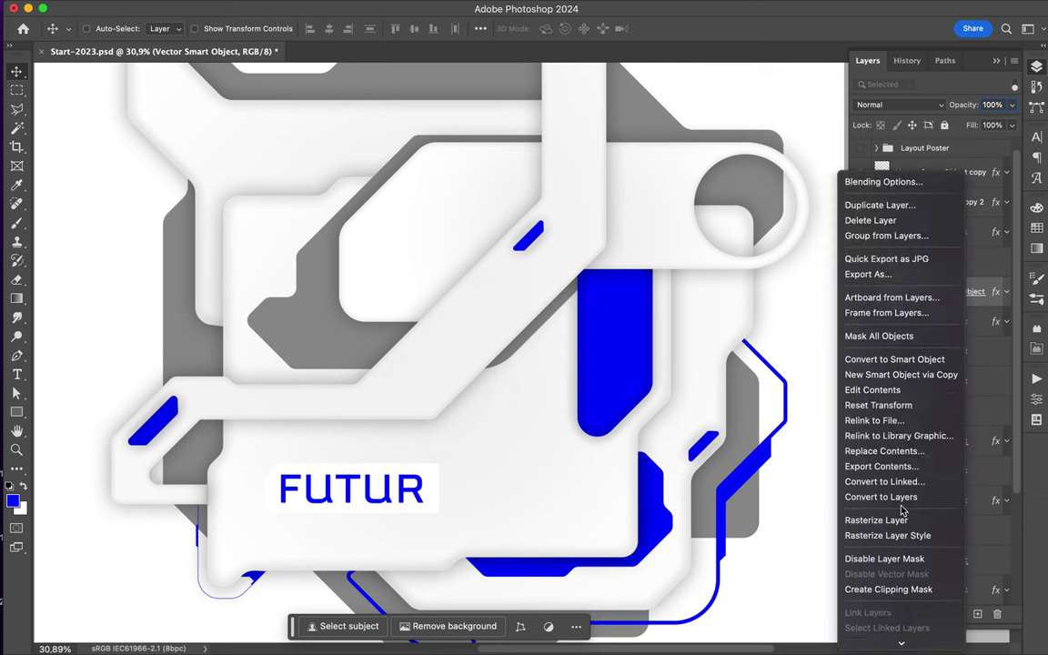
pyautogui.press('Escape')
pyautogui.rightClick(928, 321)
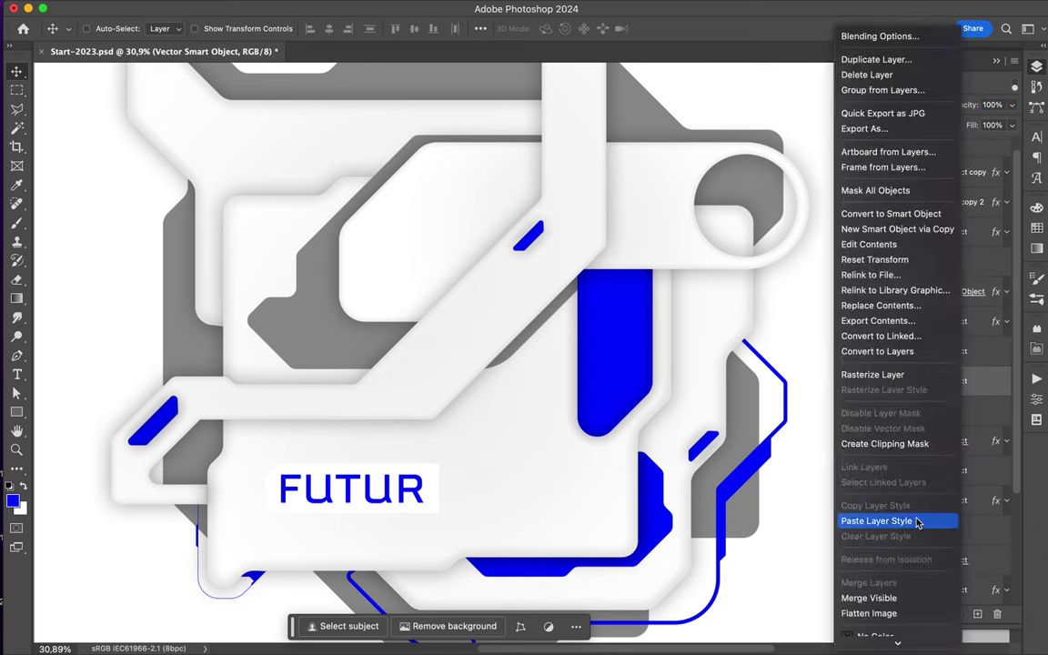
pyautogui.click(1006, 321)
pyautogui.doubleClick(888, 381)
pyautogui.click(964, 137)
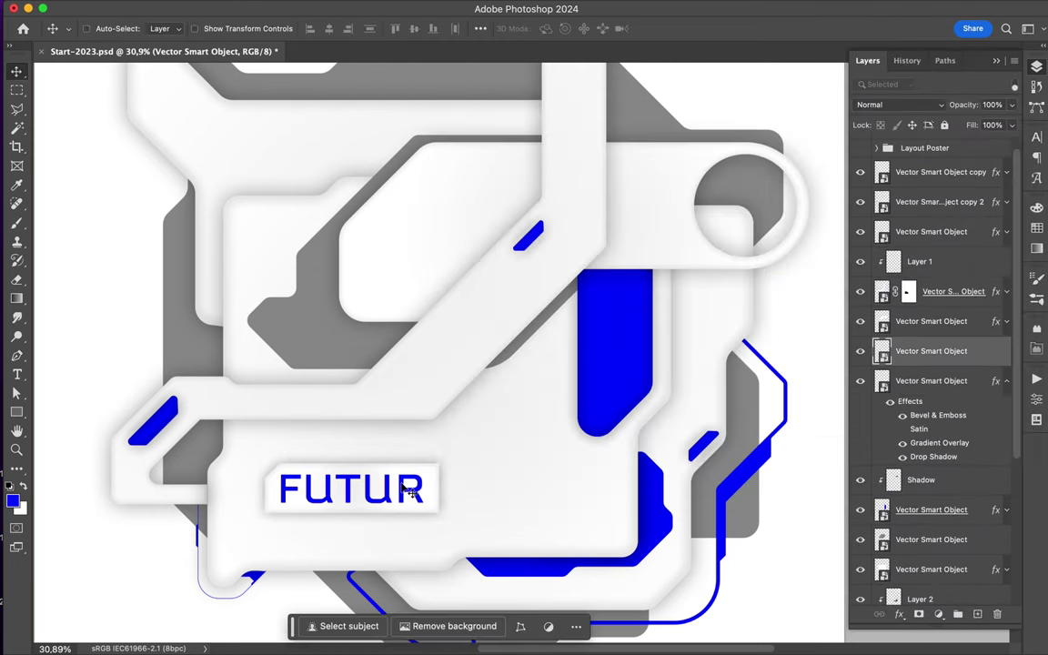
# Restack FUTUR, shrink it onto the upper white panel, and duplicate the plate
pyautogui.moveTo(431, 480); pyautogui.dragTo(220, 312)
pyautogui.scroll(-2, 218, 314)
pyautogui.moveTo(977, 355); pyautogui.dragTo(928, 413)
pyautogui.moveTo(473, 227); pyautogui.dragTo(487, 238)
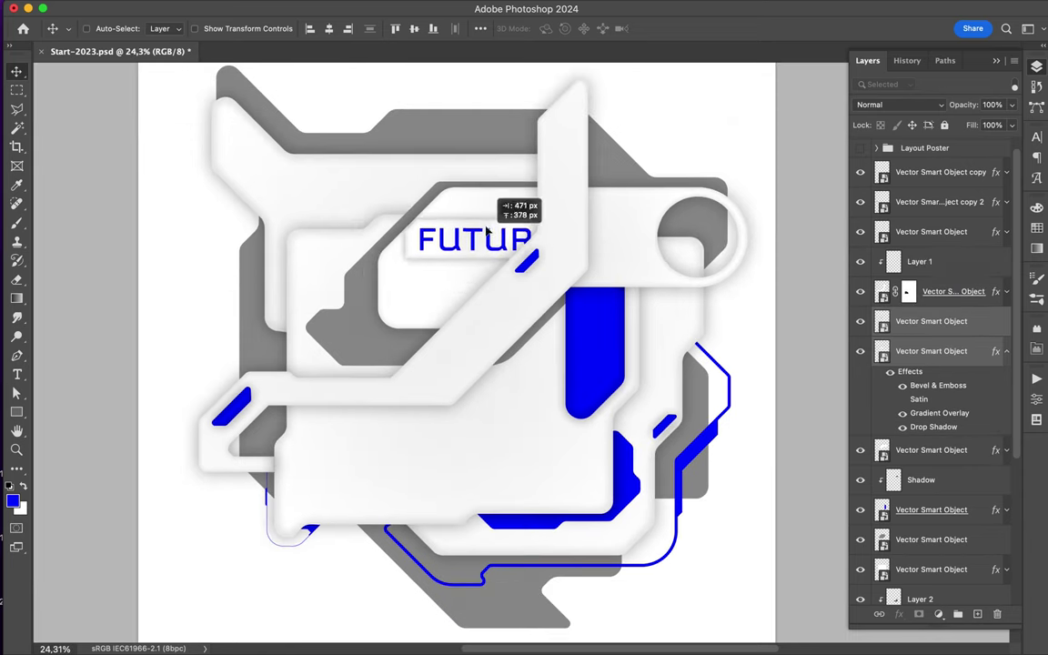
pyautogui.hotkey('ctrl', 't')
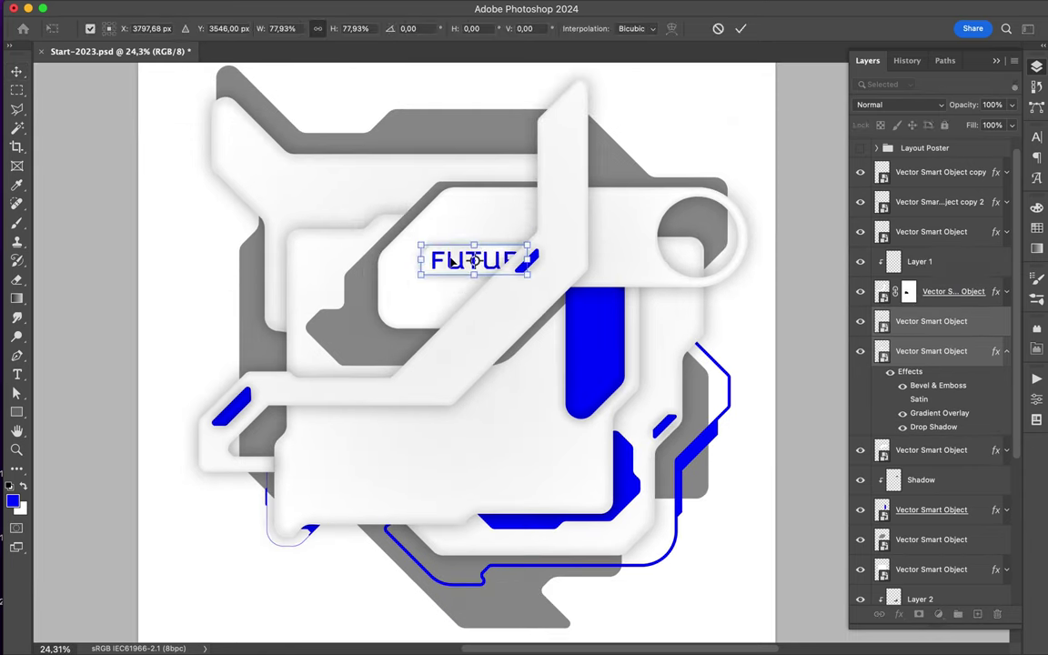
pyautogui.moveTo(482, 273)
pyautogui.mouseDown()
pyautogui.moveTo(487, 223)
pyautogui.moveTo(496, 227)
pyautogui.mouseUp()
pyautogui.press('Return')
pyautogui.scroll(-4, 468, 255)
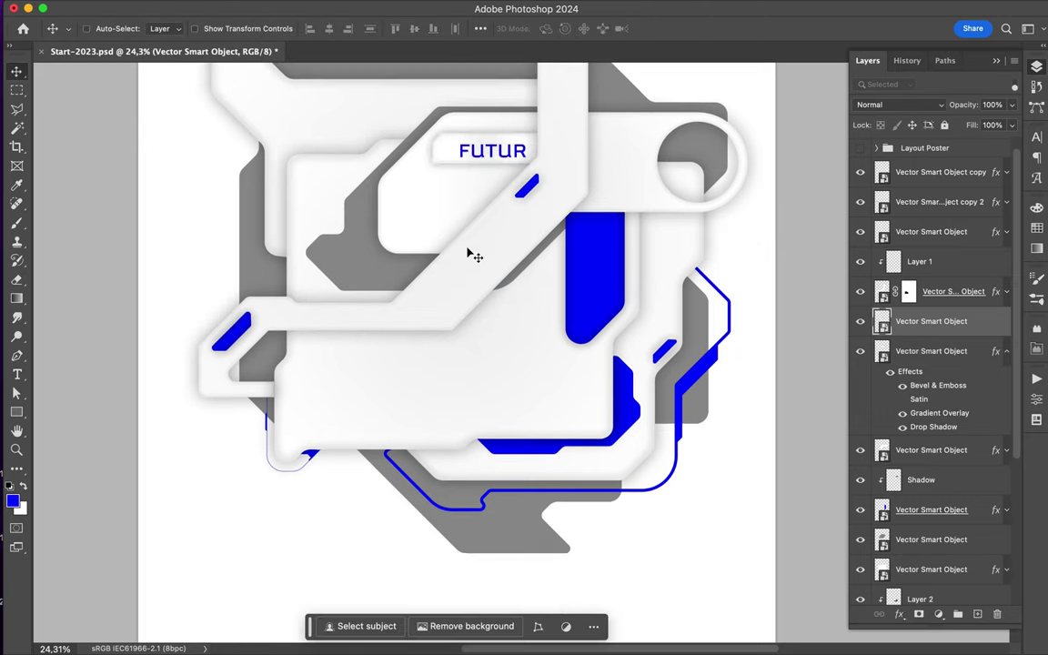
pyautogui.hotkey('ctrl', 'j')
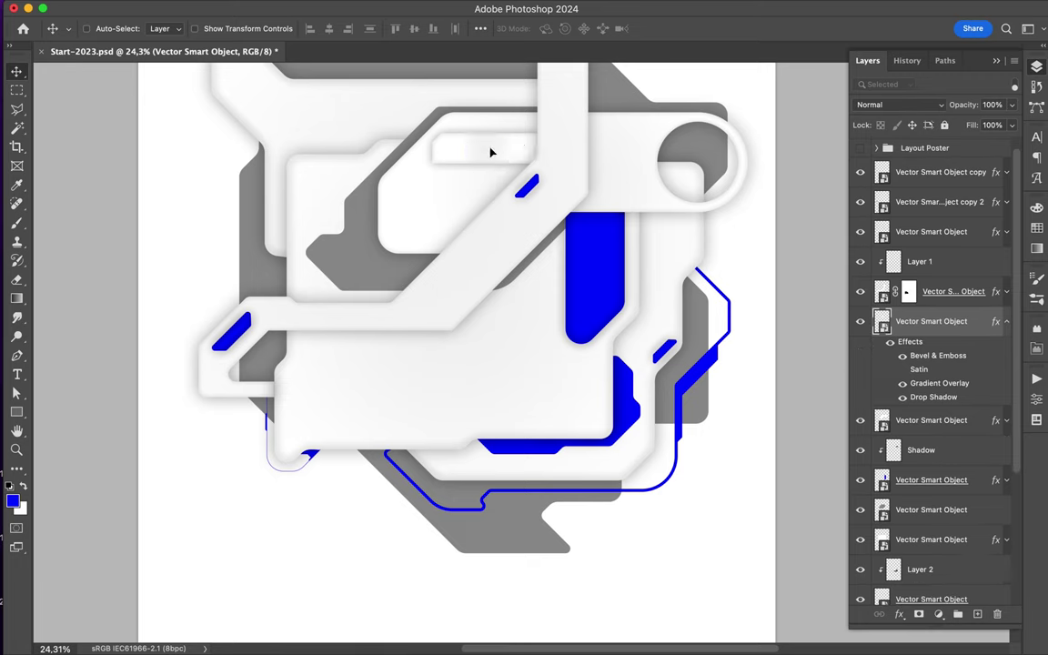
# Rotate the duplicate plate and move it onto the lower panel
pyautogui.hotkey('ctrl', 't')
pyautogui.moveTo(507, 146); pyautogui.dragTo(504, 349)
pyautogui.press('Return')
pyautogui.moveTo(383, 415); pyautogui.dragTo(411, 341)
pyautogui.rightClick(946, 321)
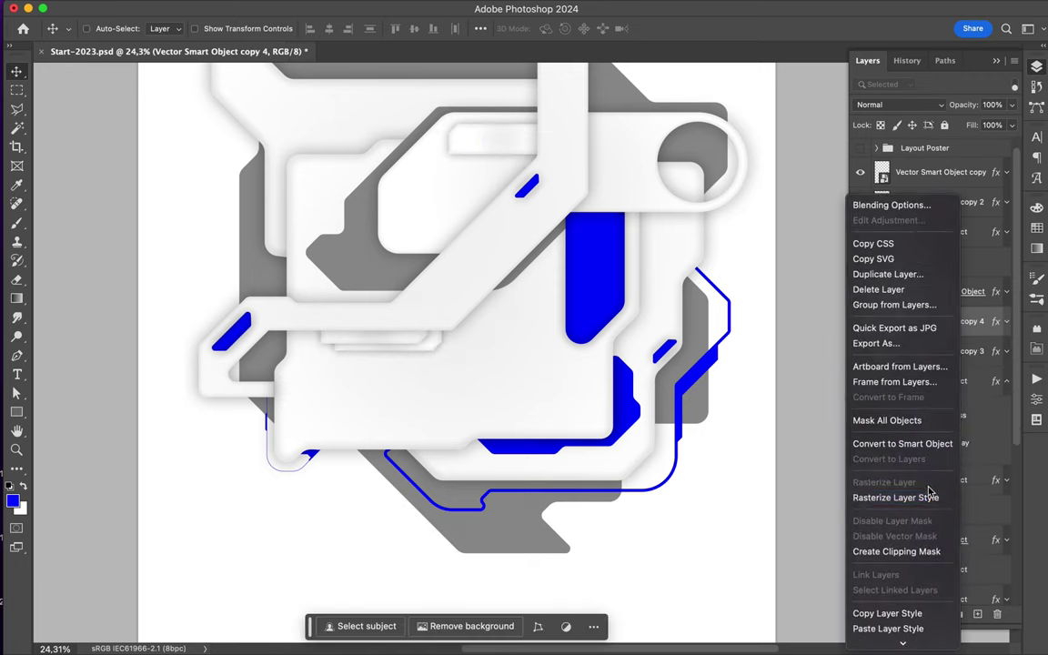
pyautogui.rightClick(945, 356)
pyautogui.press('Escape')
pyautogui.moveTo(910, 350); pyautogui.dragTo(934, 261)
pyautogui.hotkey('ctrl', 'z')
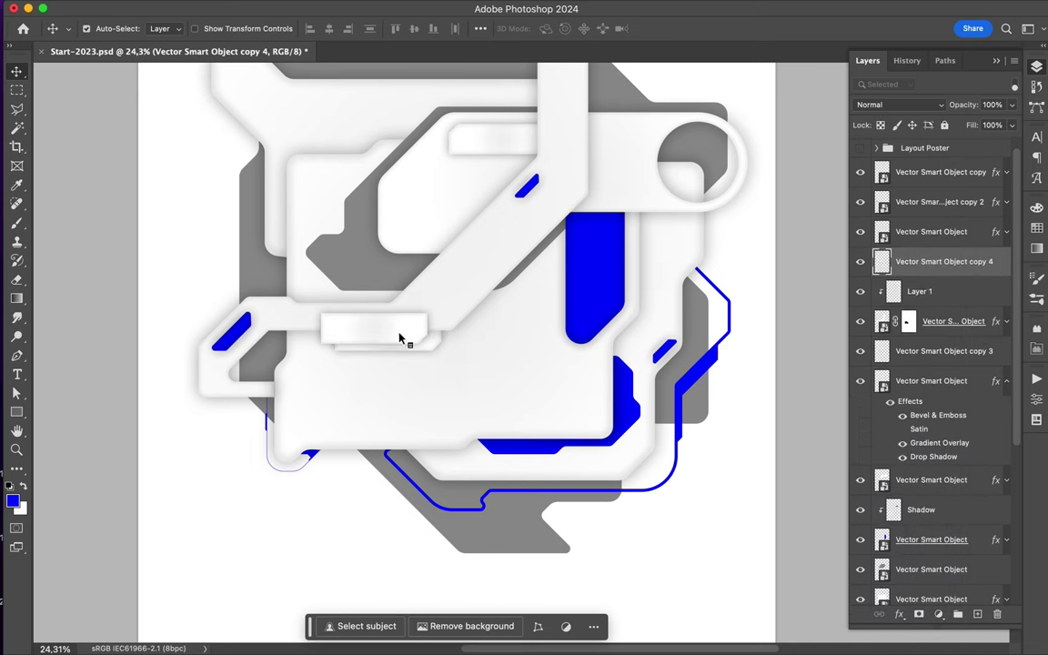
# Add another plate copy rotated upright near the blue bar, placed lower in the layer stack
pyautogui.moveTo(400, 339); pyautogui.dragTo(615, 271)
pyautogui.hotkey('ctrl', 't')
pyautogui.moveTo(519, 292); pyautogui.dragTo(650, 230)
pyautogui.press('Return')
pyautogui.moveTo(937, 260)
pyautogui.mouseDown()
pyautogui.moveTo(910, 538)
pyautogui.moveTo(924, 499)
pyautogui.mouseUp()
pyautogui.scroll(-3, 695, 339)
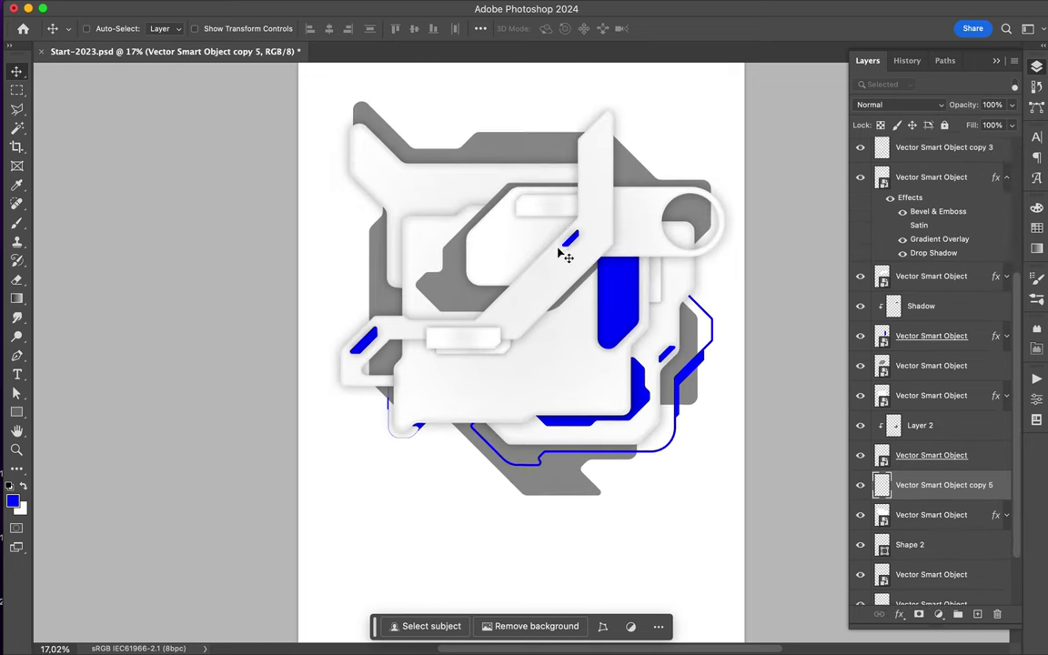
# Copy a large white shape, rotate it -45 degrees, and set it pale behind the artwork above the background
pyautogui.keyDown('alt'); pyautogui.moveTo(603, 416); pyautogui.dragTo(569, 275); pyautogui.keyUp('alt')
pyautogui.hotkey('ctrl', 't')
pyautogui.moveTo(632, 69); pyautogui.dragTo(509, 46)
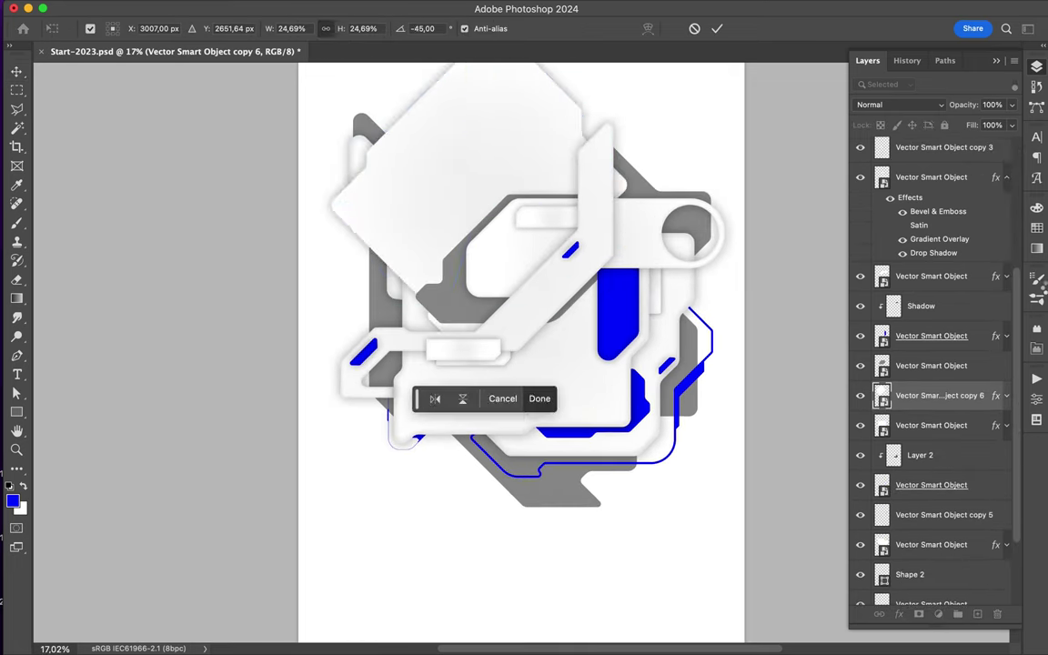
pyautogui.press('Return')
pyautogui.moveTo(909, 435); pyautogui.dragTo(909, 569)
pyautogui.moveTo(491, 136)
pyautogui.mouseDown()
pyautogui.moveTo(549, 141)
pyautogui.moveTo(475, 134)
pyautogui.mouseUp()
pyautogui.scroll(-2, 475, 134)
pyautogui.hotkey('ctrl', 't')
pyautogui.moveTo(525, 346)
pyautogui.mouseDown()
pyautogui.moveTo(565, 150)
pyautogui.moveTo(627, 196)
pyautogui.moveTo(531, 338)
pyautogui.mouseUp()
pyautogui.press('Return')
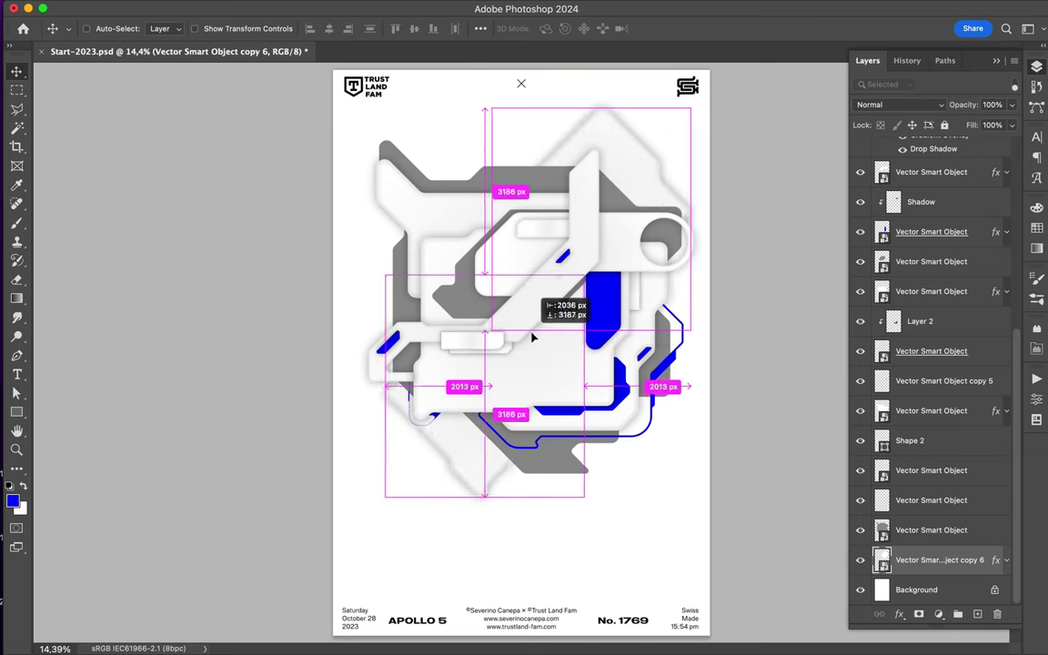
pyautogui.moveTo(532, 338); pyautogui.dragTo(563, 345)
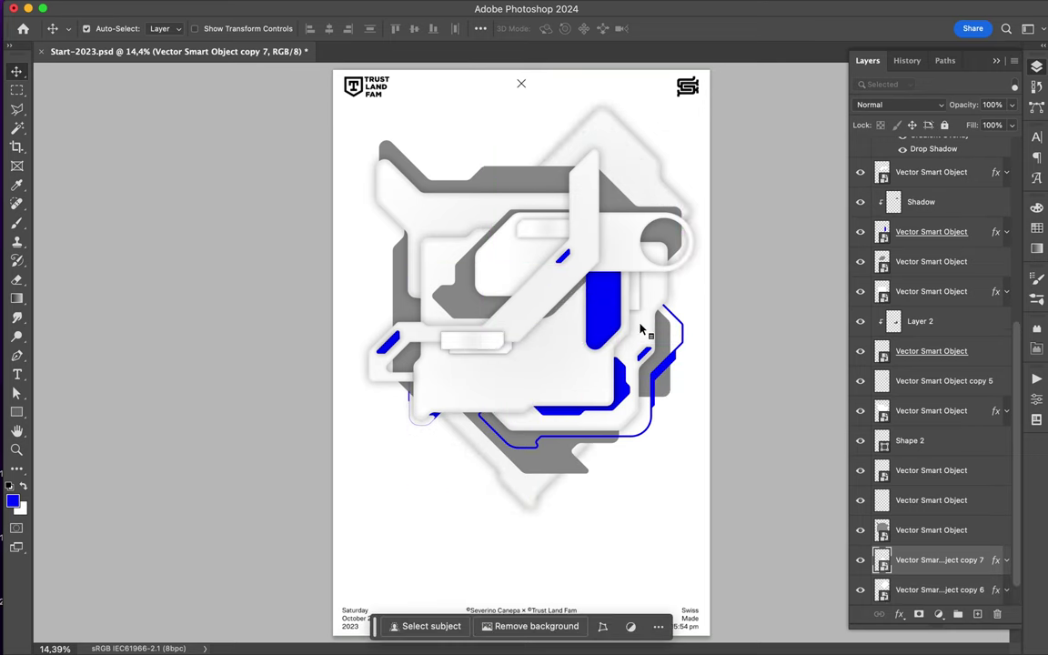
# Make a further rotated pale copy and send it behind the other layers
pyautogui.moveTo(644, 333); pyautogui.dragTo(608, 463)
pyautogui.hotkey('ctrl', 't')
pyautogui.moveTo(320, 311); pyautogui.dragTo(504, 446)
pyautogui.press('Return')
pyautogui.moveTo(537, 390); pyautogui.dragTo(543, 390)
pyautogui.hotkey('ctrl', 't')
pyautogui.moveTo(546, 582)
pyautogui.mouseDown()
pyautogui.moveTo(468, 491)
pyautogui.moveTo(559, 406)
pyautogui.moveTo(582, 400)
pyautogui.moveTo(648, 434)
pyautogui.mouseUp()
pyautogui.press('Return')
pyautogui.hotkey('ctrl', 'shift', '[')
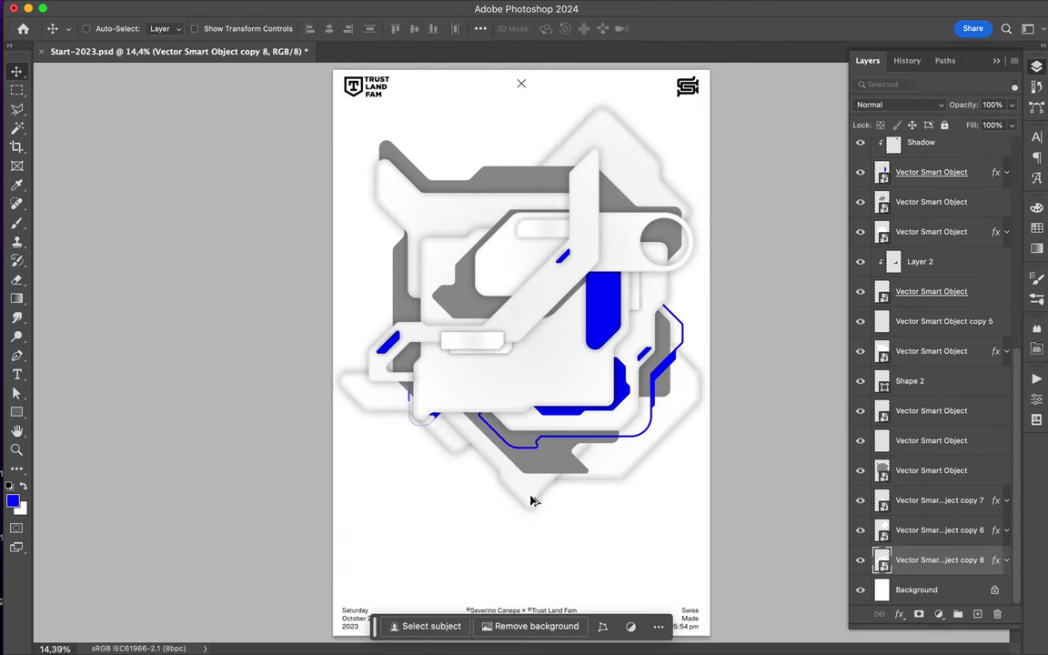
pyautogui.moveTo(535, 498); pyautogui.dragTo(533, 504)
pyautogui.click(526, 386)
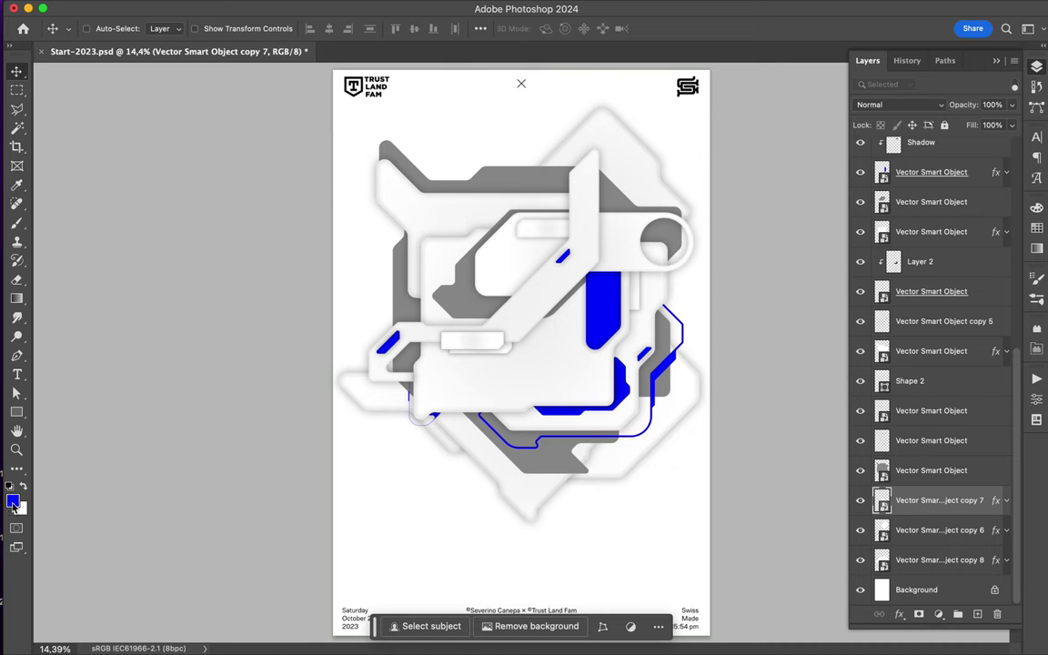
# Draw a small blue Ellipse 1 dot at the upper left and move it to the top of the stack
pyautogui.moveTo(450, 221); pyautogui.dragTo(440, 209)
pyautogui.press('v')
pyautogui.moveTo(910, 585)
pyautogui.mouseDown()
pyautogui.moveTo(898, 104)
pyautogui.moveTo(900, 174)
pyautogui.mouseUp()
pyautogui.rightClick(928, 585)
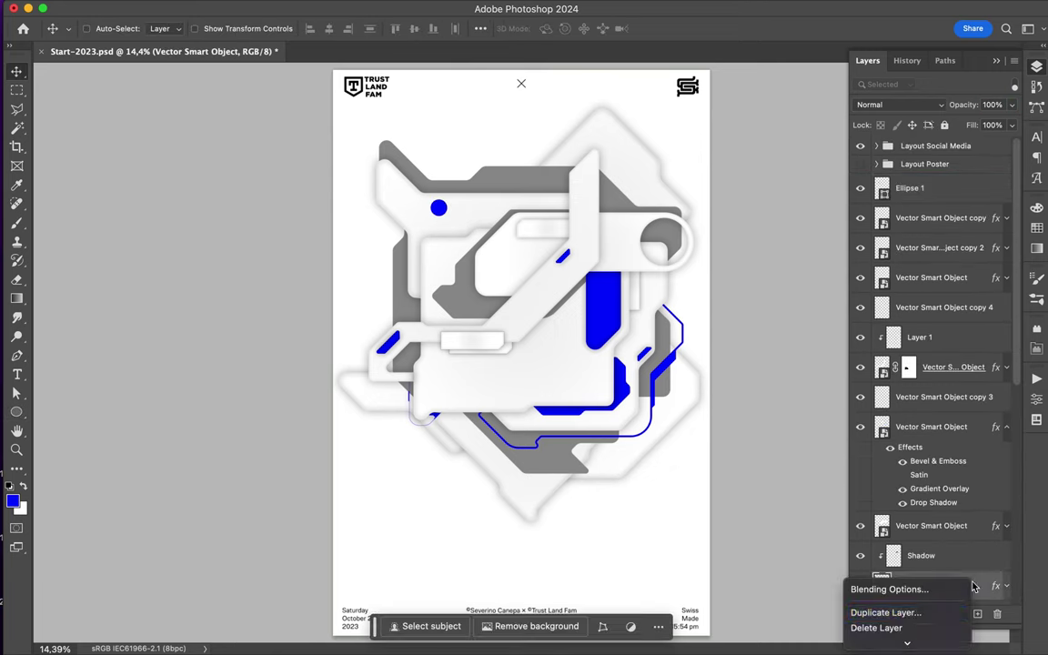
# Copy the embossed layer style and paste it onto the Ellipse 1 dot
pyautogui.click(884, 536)
pyautogui.rightClick(909, 187)
pyautogui.click(877, 569)
pyautogui.scroll(1, 446, 213)
pyautogui.scroll(5, 439, 210)
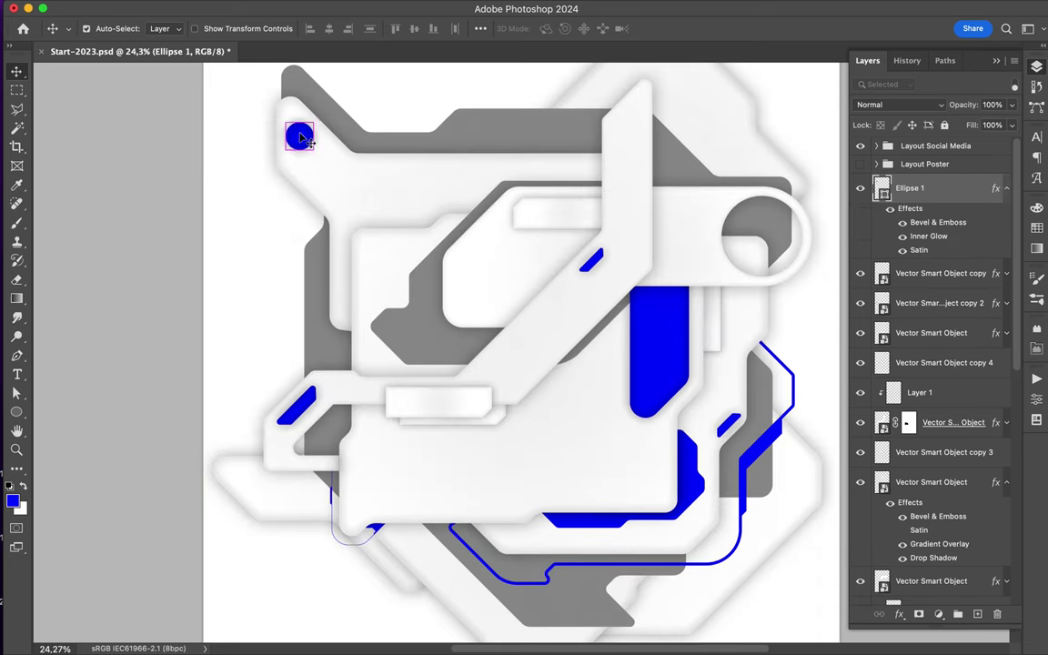
pyautogui.scroll(-1, 404, 211)
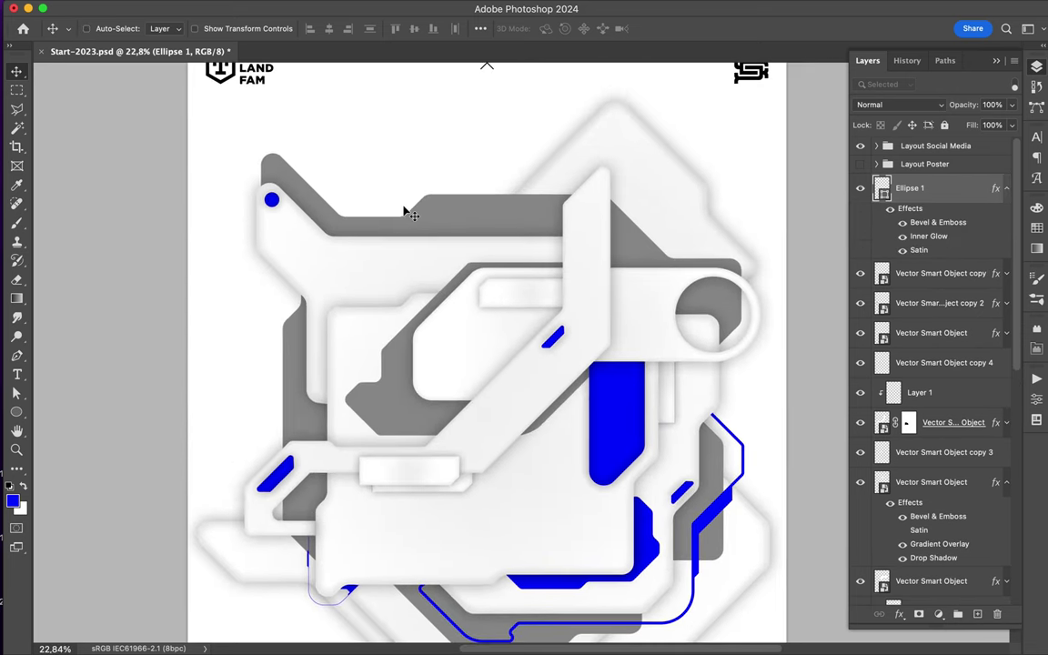
pyautogui.scroll(-1, 404, 211)
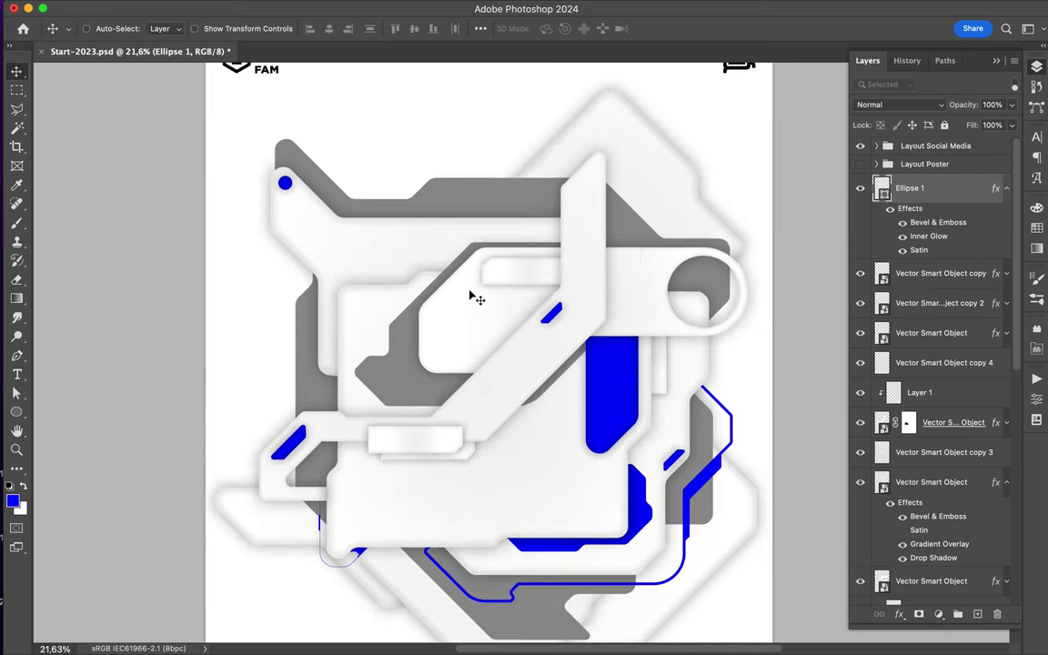
# Finish the blue line path in Illustrator and resize the placed line shape in Photoshop
pyautogui.moveTo(496, 651)
pyautogui.click(496, 631)
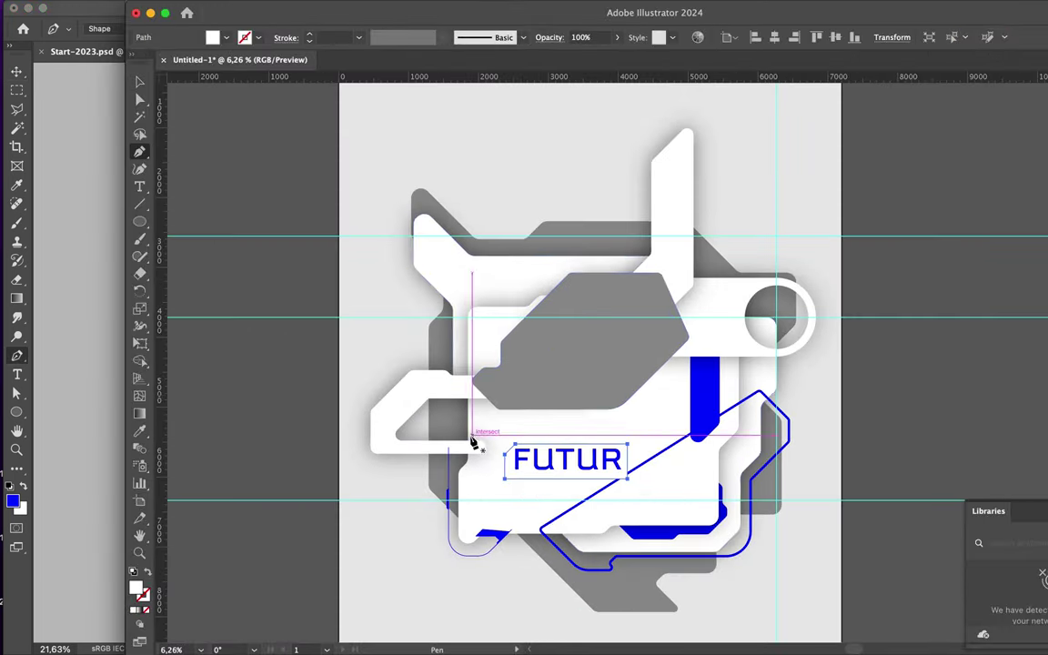
pyautogui.click(609, 364)
pyautogui.scroll(5, 652, 422)
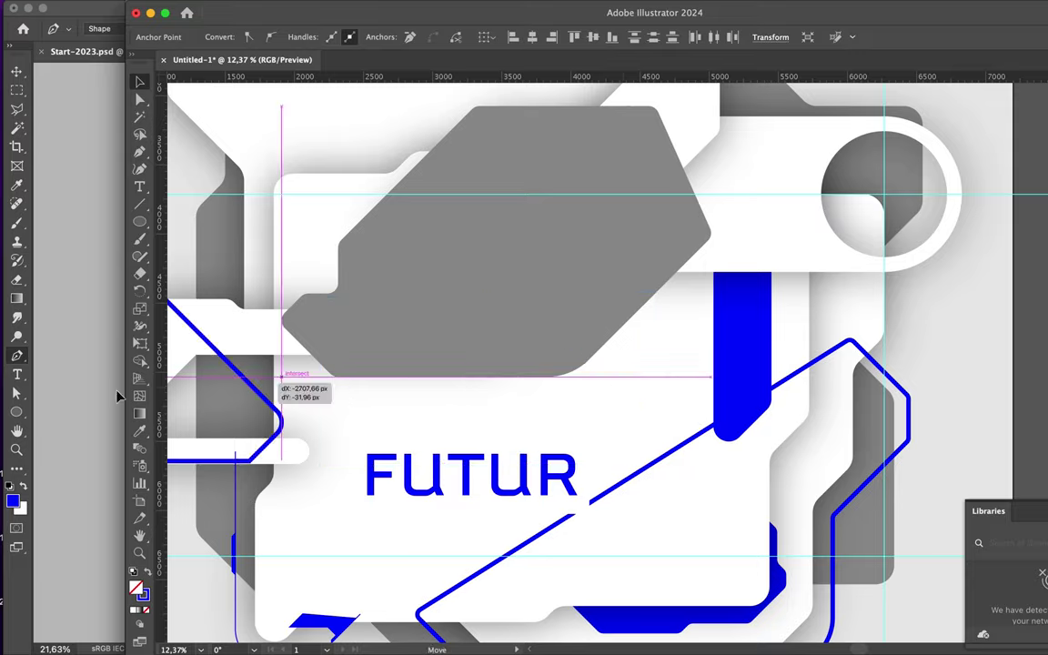
pyautogui.moveTo(281, 371); pyautogui.dragTo(610, 450)
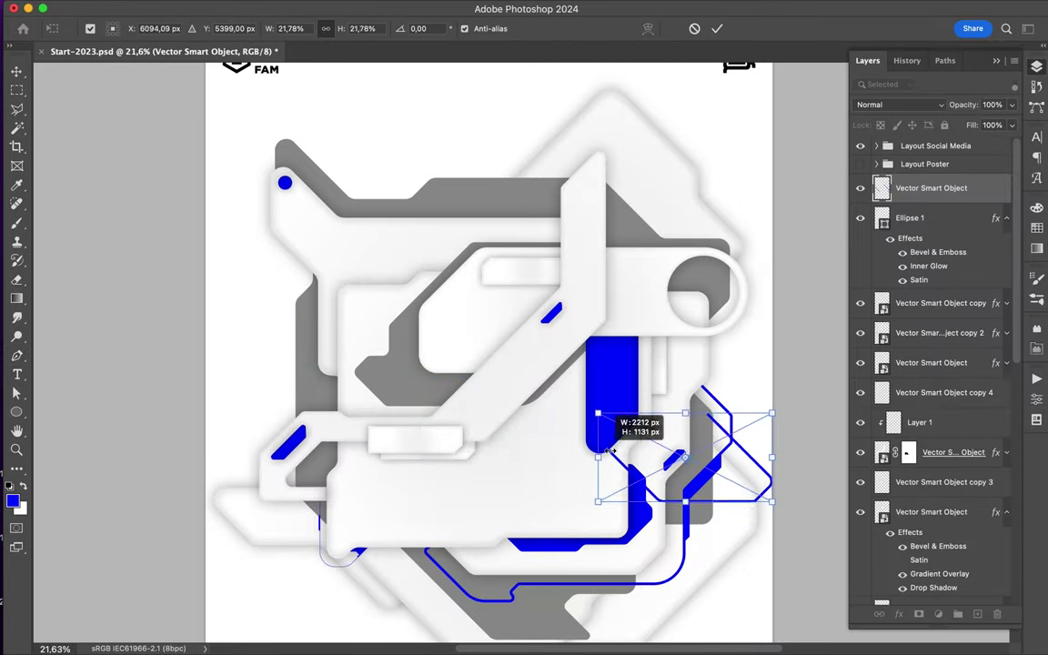
# Confirm the new line's placement and move its layer lower in the stack
pyautogui.moveTo(449, 487); pyautogui.dragTo(446, 483)
pyautogui.press('Return')
pyautogui.moveTo(930, 187); pyautogui.dragTo(937, 338)
pyautogui.scroll(-5, 929, 486)
pyautogui.click(932, 482)
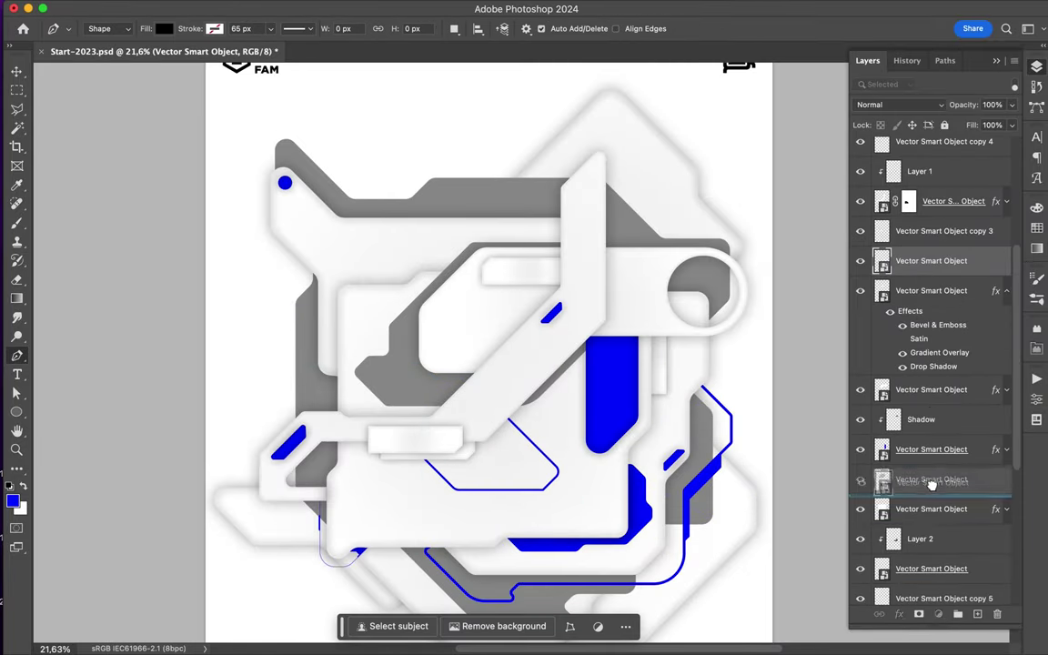
pyautogui.scroll(2, 510, 421)
pyautogui.scroll(2, 550, 498)
pyautogui.scroll(2, 545, 518)
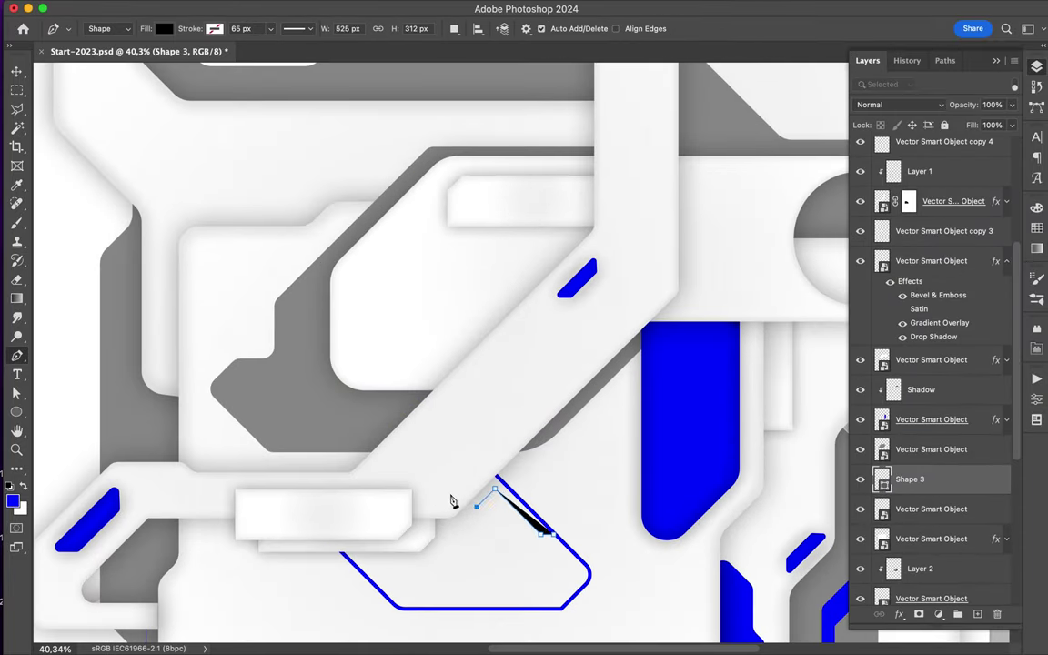
# Reshape a corner point of the blue outline path
pyautogui.press('a')
pyautogui.scroll(2, 461, 571)
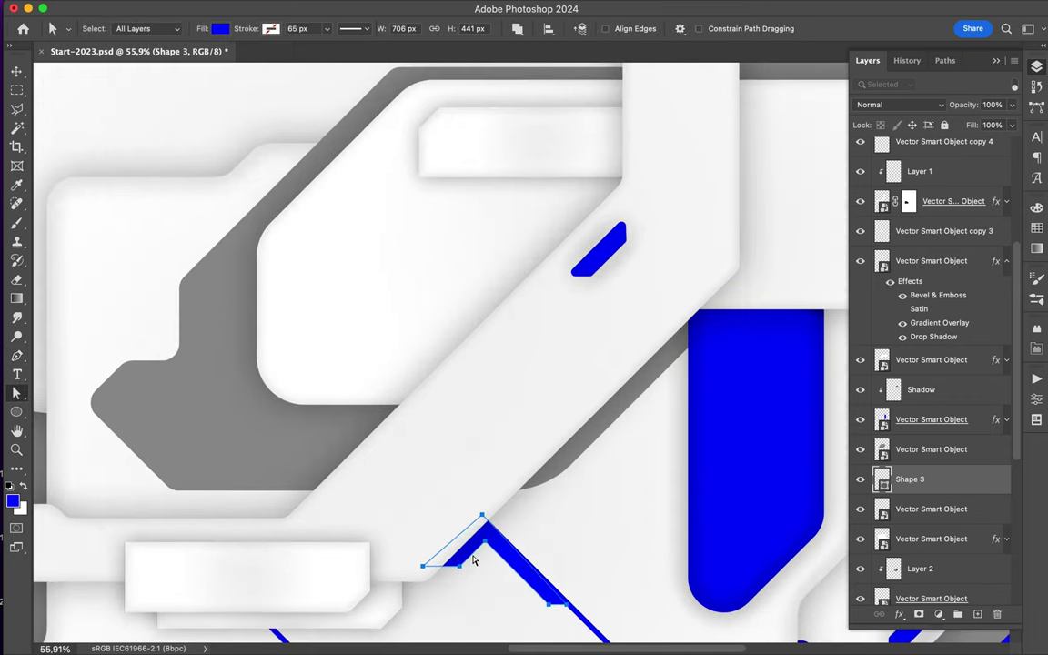
pyautogui.moveTo(472, 532); pyautogui.dragTo(473, 532)
pyautogui.scroll(-2, 473, 532)
pyautogui.press('v')
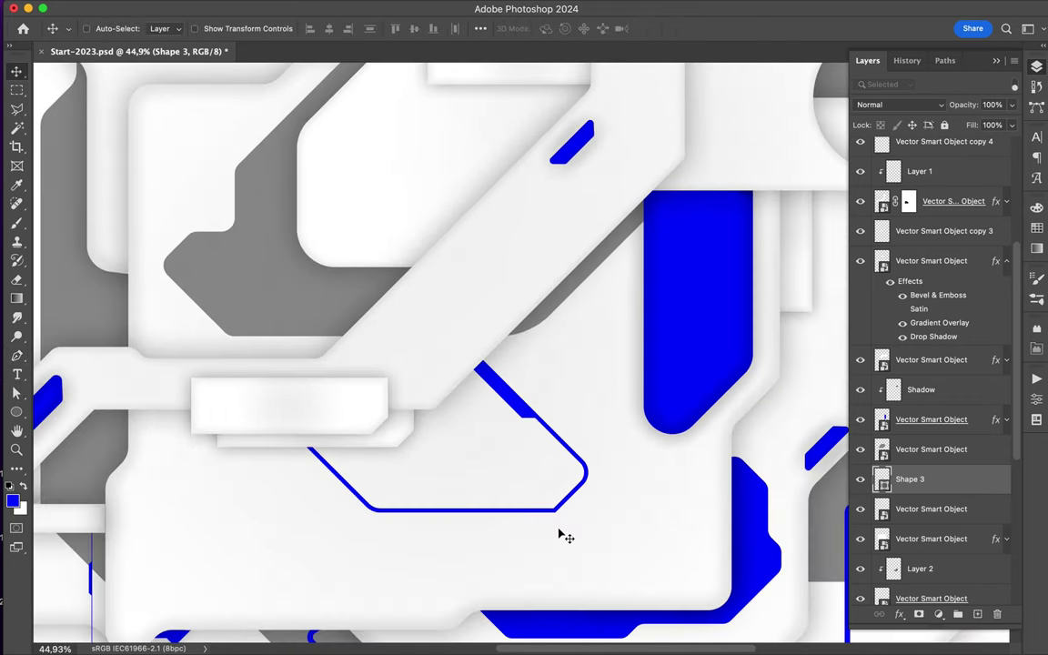
# Draw short blue Pen segments thickening the blue outline's bottom edge
pyautogui.press('p')
pyautogui.click(556, 508)
pyautogui.click(503, 507)
pyautogui.click(388, 519)
pyautogui.press('Return')
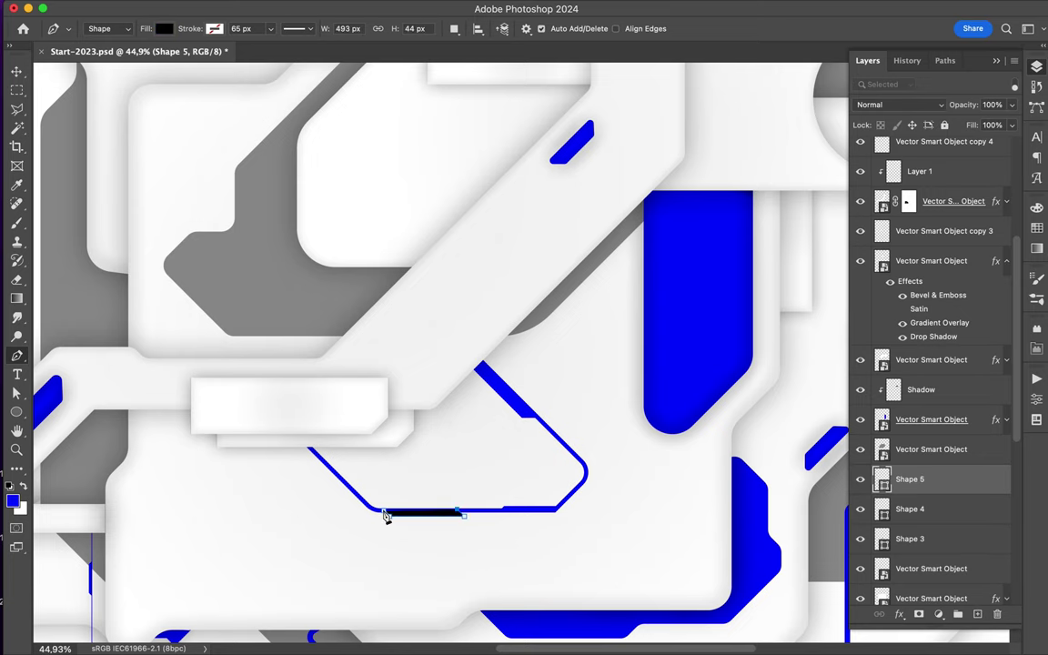
pyautogui.press('v')
pyautogui.scroll(-2, 425, 222)
pyautogui.scroll(-1, 443, 468)
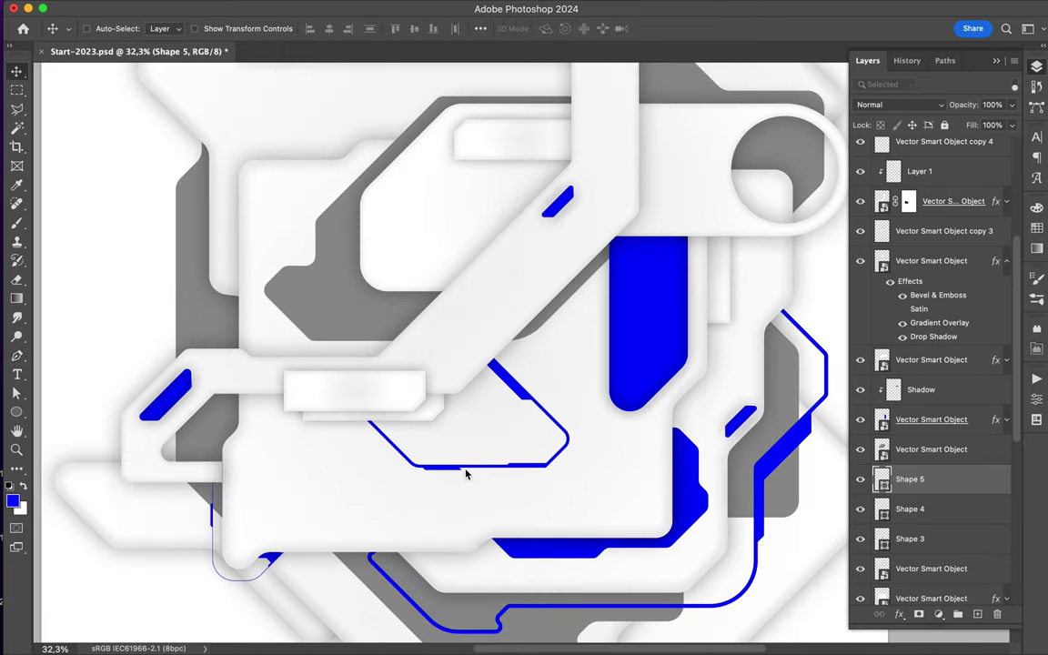
pyautogui.scroll(-2, 466, 474)
pyautogui.scroll(-1, 466, 537)
pyautogui.scroll(2, 573, 433)
# Try shortening the blue shape with Free Transform, then cancel the change
pyautogui.keyDown('ctrl'); pyautogui.click(619, 386); pyautogui.keyUp('ctrl')
pyautogui.hotkey('ctrl', 't')
pyautogui.moveTo(619, 444); pyautogui.dragTo(650, 394)
pyautogui.click(651, 413)
pyautogui.scroll(-1, 650, 412)
pyautogui.scroll(-1, 650, 412)
# In Illustrator draw a grey, outline-free slanted shape and drag it into the poster
pyautogui.press('super+Tab')
pyautogui.scroll(1, 735, 200)
pyautogui.press('p')
pyautogui.click(671, 190)
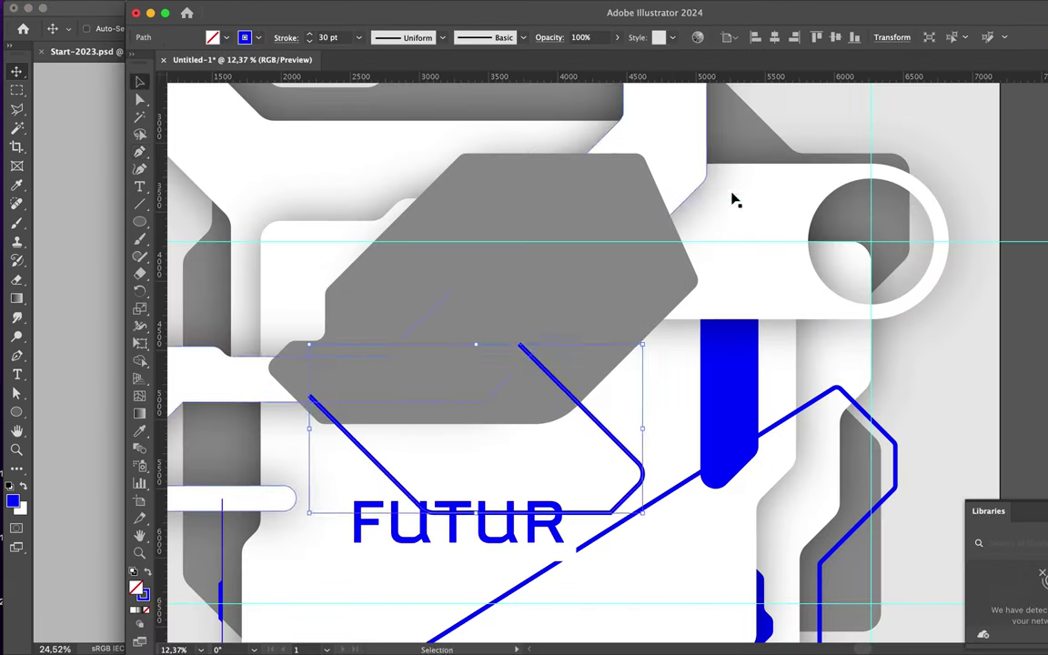
pyautogui.click(810, 191)
pyautogui.click(723, 273)
pyautogui.press('i')
pyautogui.click(557, 214)
pyautogui.press('a')
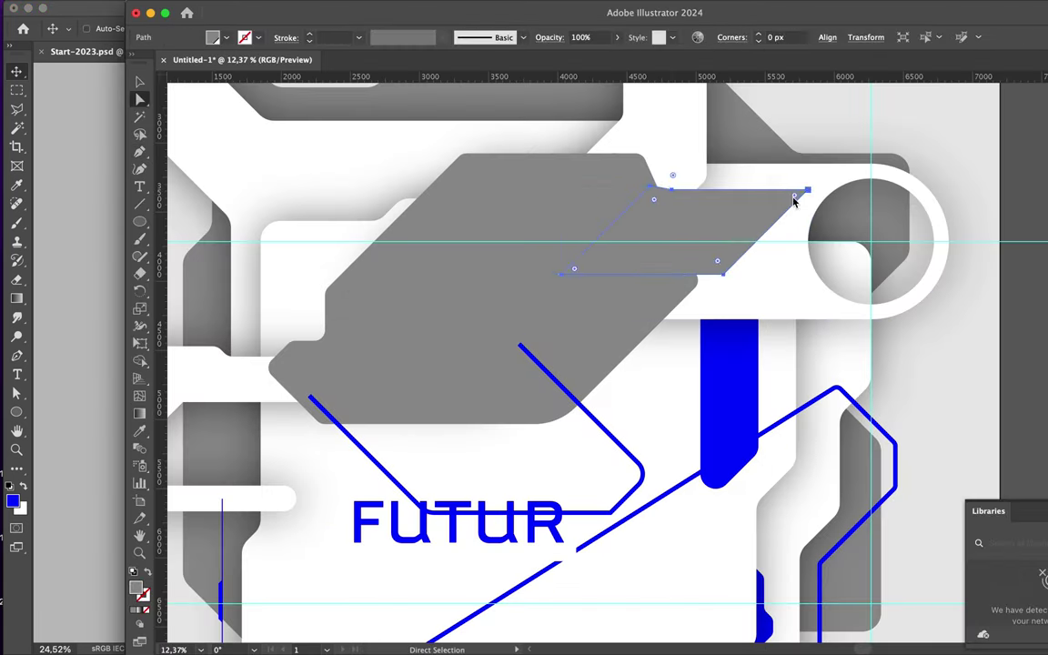
pyautogui.moveTo(748, 215); pyautogui.dragTo(73, 291)
pyautogui.moveTo(587, 437); pyautogui.dragTo(664, 291)
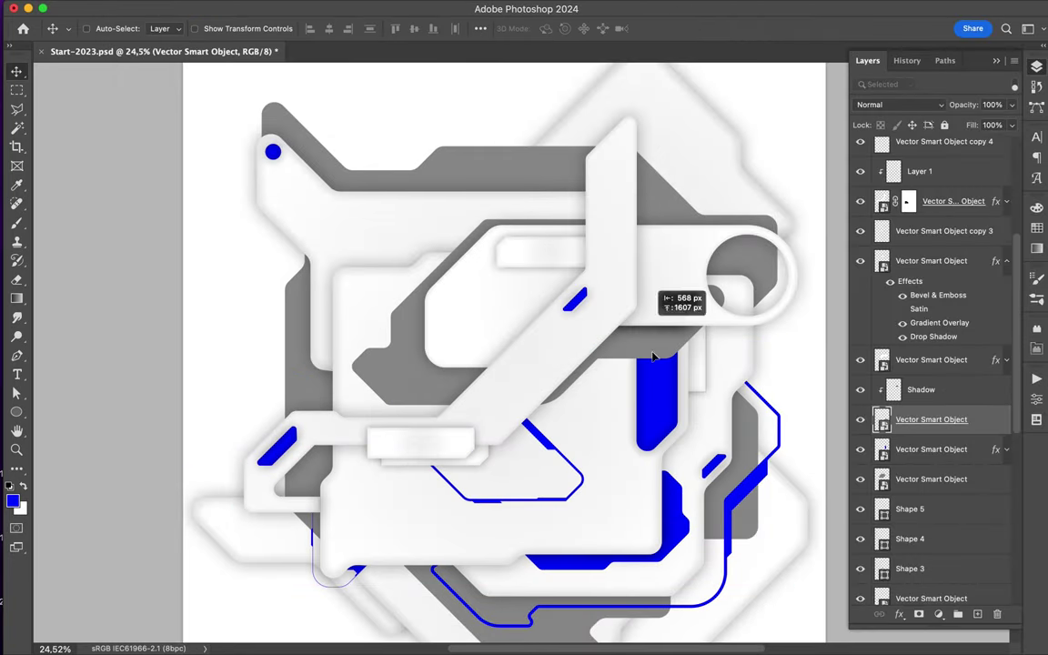
# Move the grey shape's layer above the effects layer and position it under the ring
pyautogui.moveTo(937, 423); pyautogui.dragTo(931, 264)
pyautogui.moveTo(677, 259); pyautogui.dragTo(673, 281)
pyautogui.hotkey('ctrl', 't')
pyautogui.press('Return')
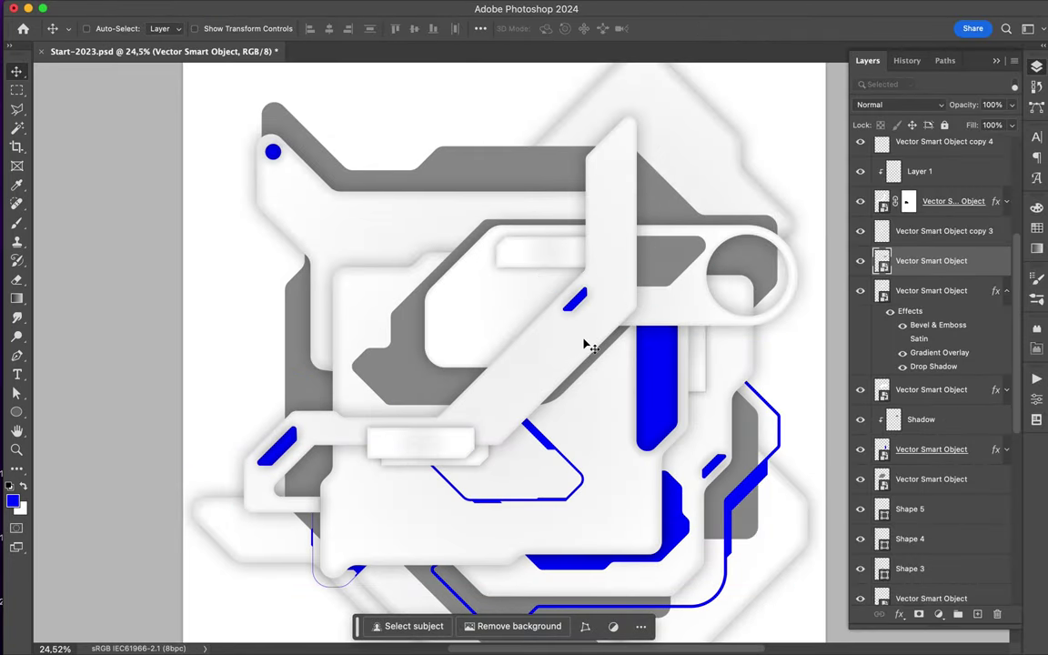
pyautogui.scroll(-5, 482, 332)
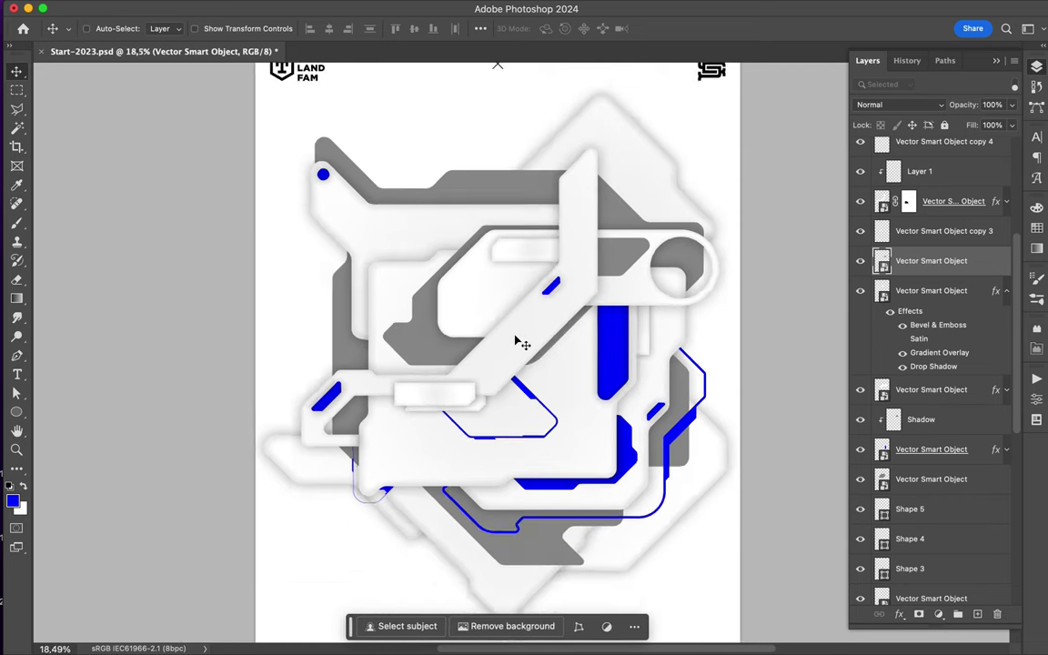
# Fill the Background with light grey and send the blue shape's layer back
pyautogui.hotkey('alt', ',')
pyautogui.click(171, 8)
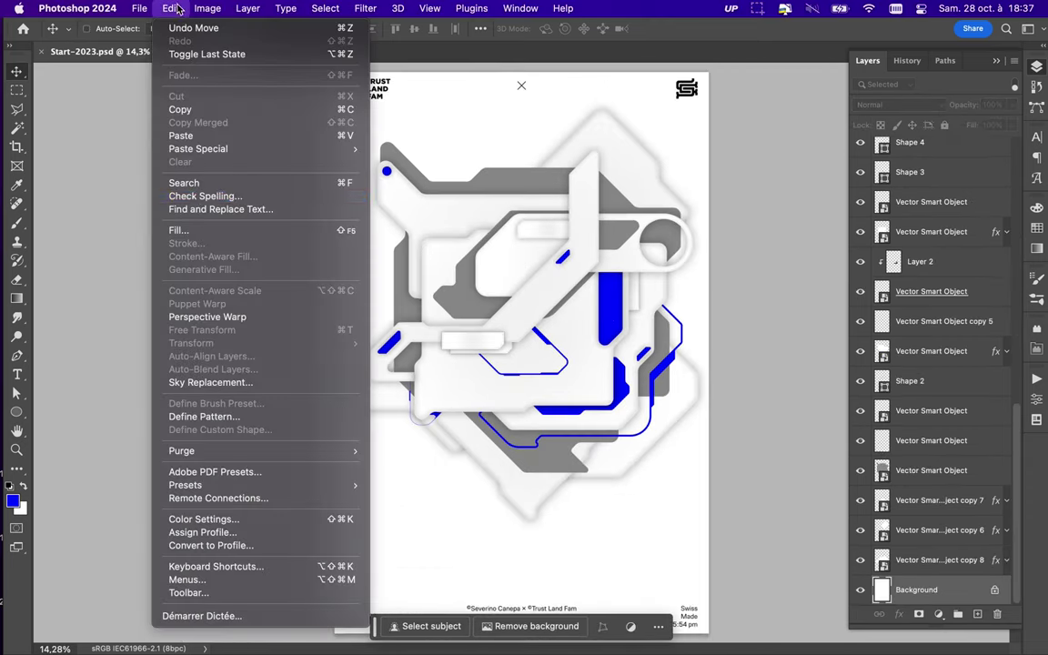
pyautogui.click(199, 234)
pyautogui.click(527, 264)
pyautogui.click(527, 200)
pyautogui.click(402, 231)
pyautogui.click(620, 259)
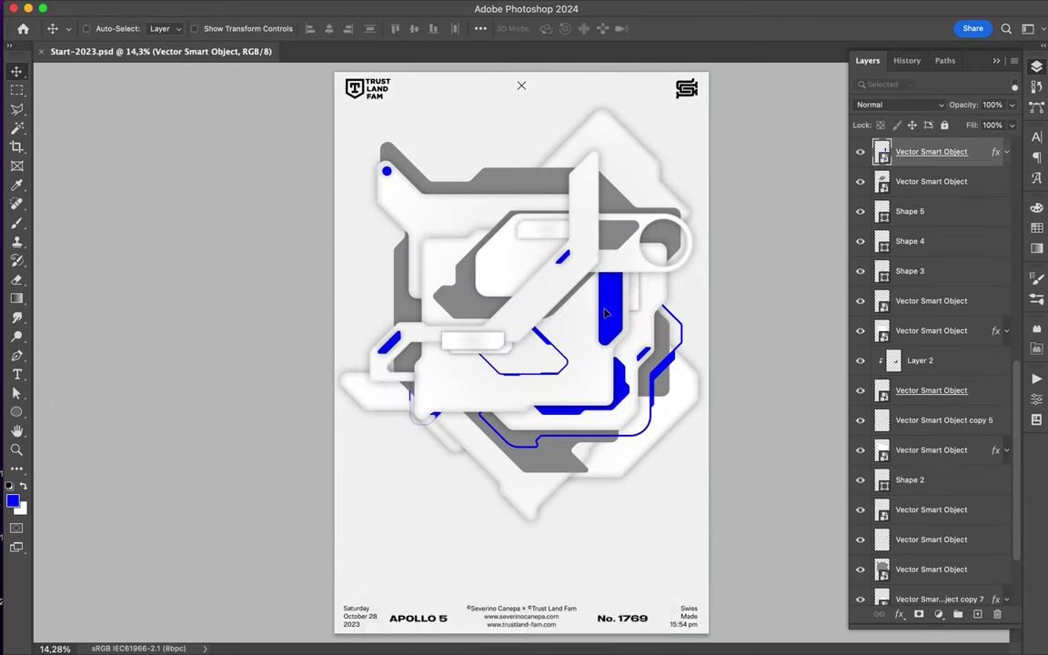
pyautogui.moveTo(455, 248); pyautogui.dragTo(459, 245)
pyautogui.hotkey('ctrl', '[')
pyautogui.hotkey('ctrl', '[')
pyautogui.hotkey('ctrl', '[')
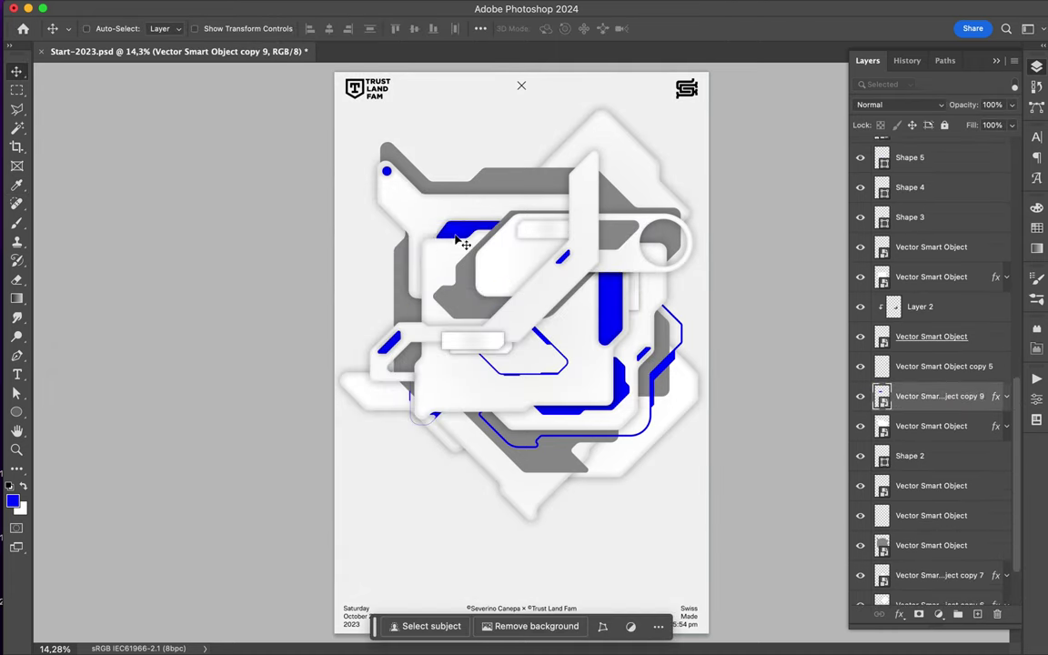
pyautogui.moveTo(515, 630)
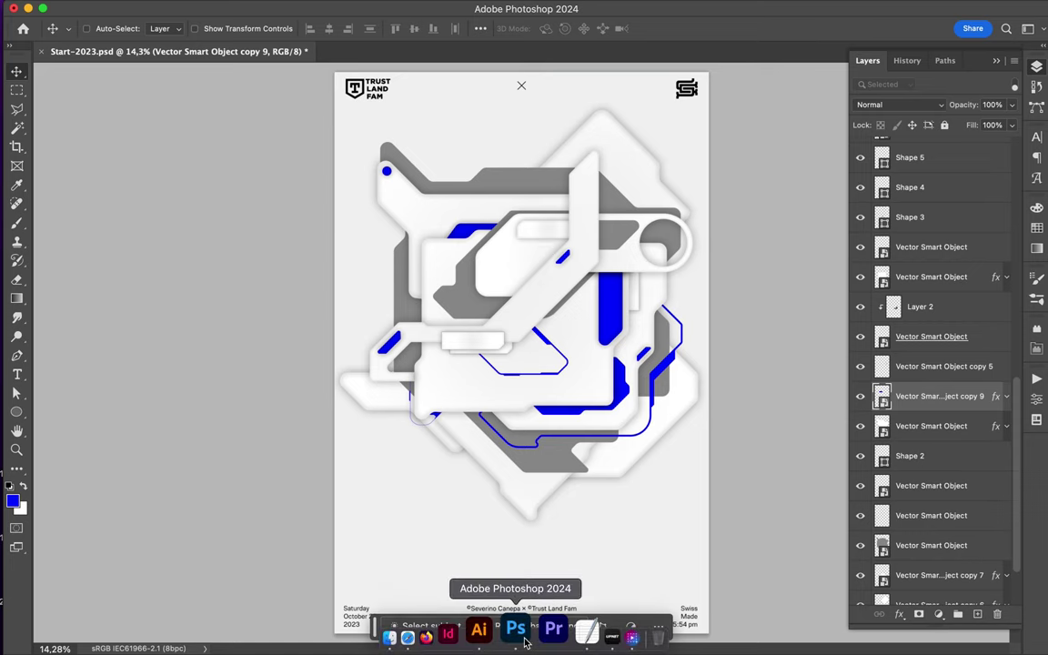
# Draw a trial blue-outlined, no-fill rectangle, set its stroke width, then delete it
pyautogui.moveTo(16, 411); pyautogui.dragTo(70, 410)
pyautogui.click(164, 28)
pyautogui.click(215, 29)
pyautogui.moveTo(485, 255); pyautogui.dragTo(509, 293)
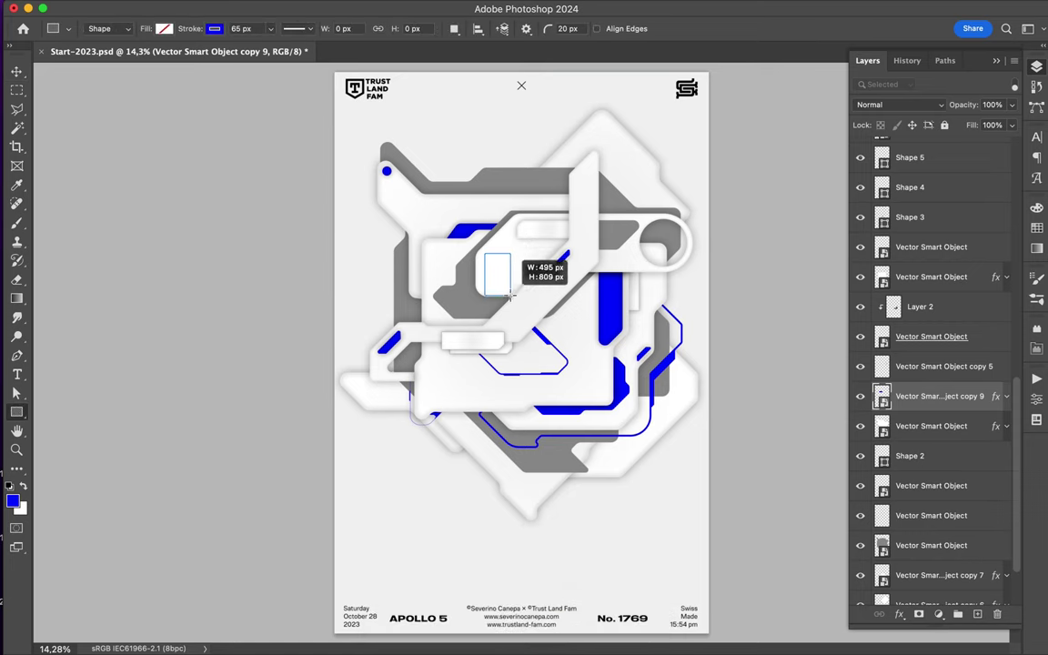
pyautogui.press('a')
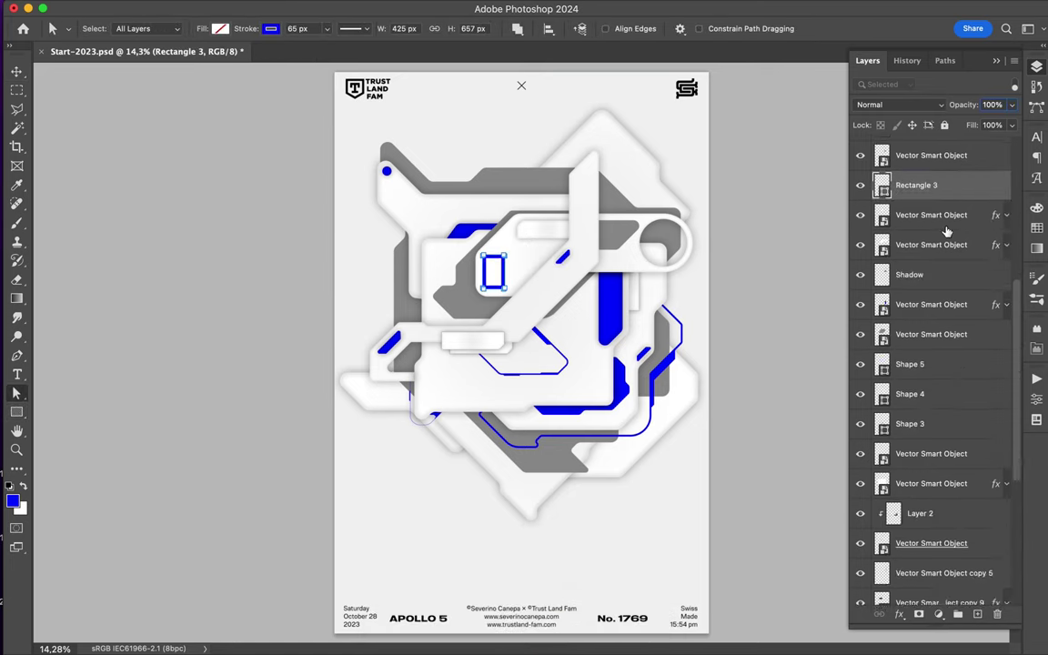
pyautogui.click(312, 28)
pyautogui.scroll(5, 482, 264)
pyautogui.click(16, 412)
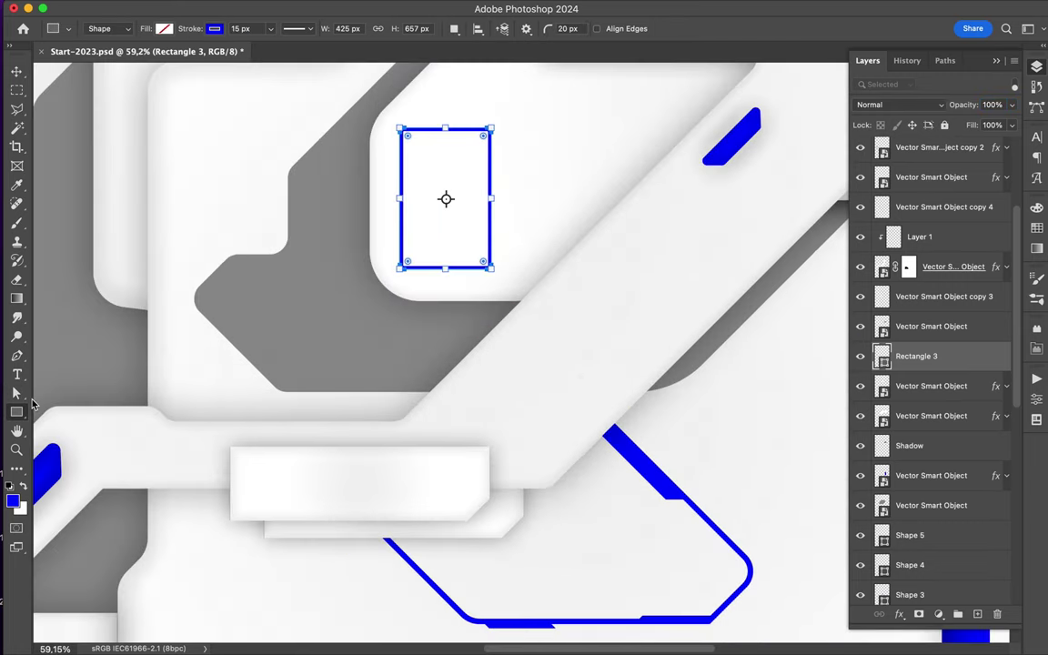
pyautogui.press('a')
pyautogui.press('v')
pyautogui.press('a')
# Draw a larger tall blue-outlined rounded rectangle in the white panel as the screen
pyautogui.click(496, 134)
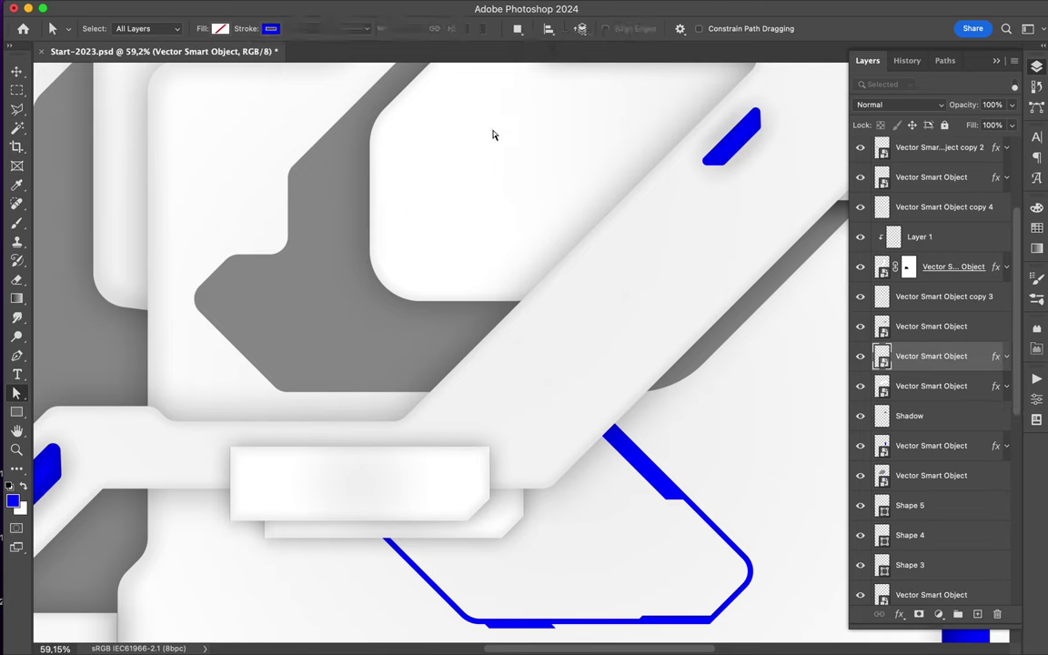
pyautogui.press('u')
pyautogui.moveTo(386, 123); pyautogui.dragTo(499, 284)
pyautogui.scroll(1, 393, 278)
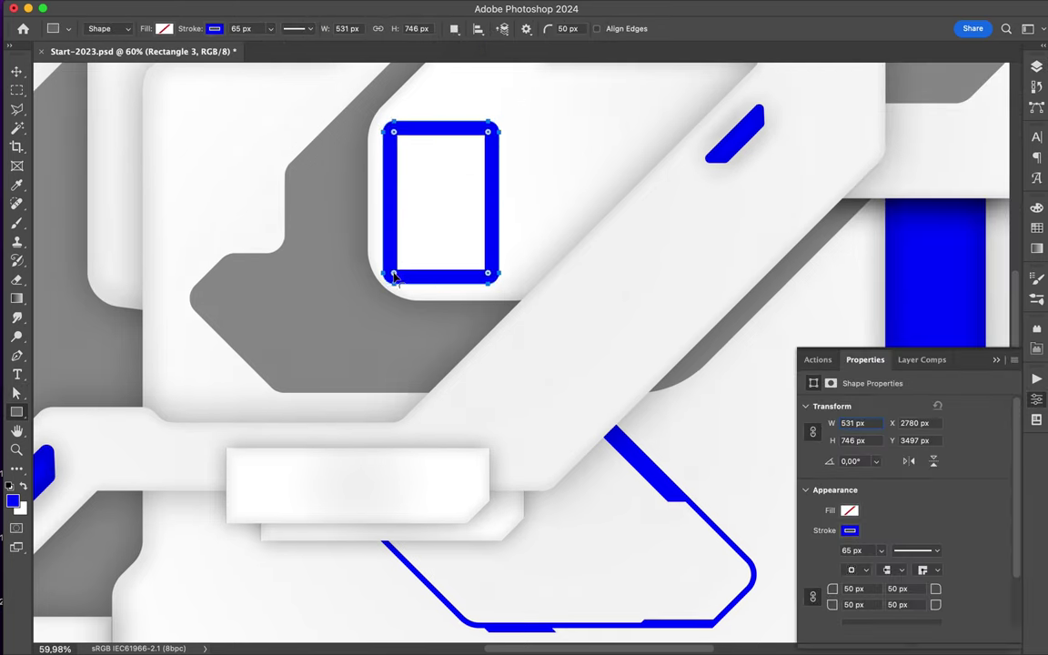
pyautogui.press('a')
pyautogui.press('u')
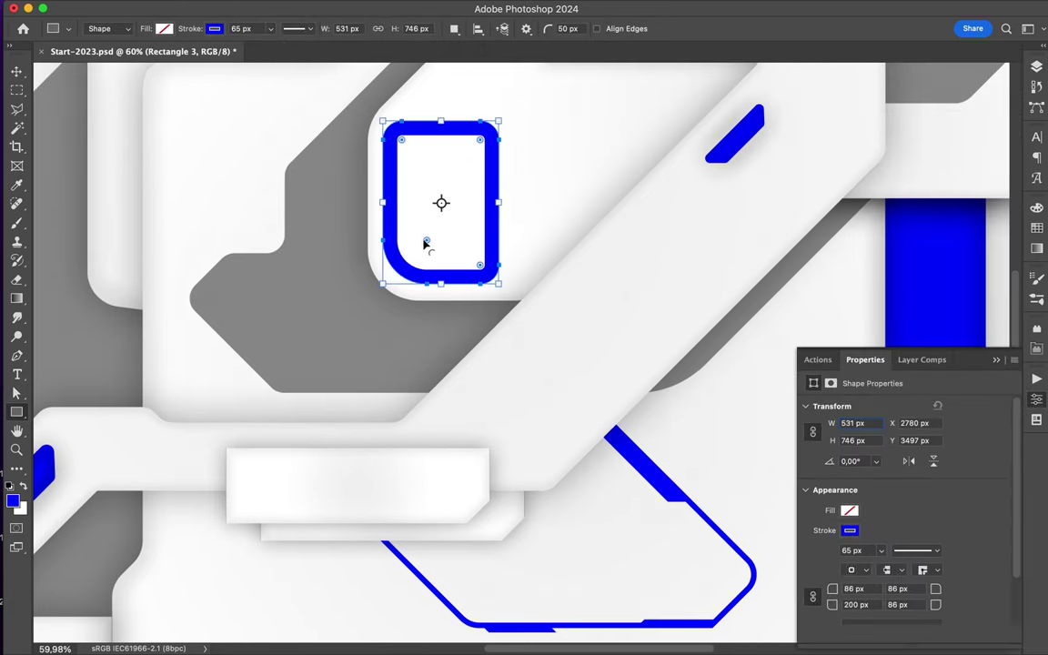
pyautogui.press('a')
pyautogui.scroll(-5, 330, 224)
pyautogui.scroll(-3, 573, 241)
pyautogui.press('v')
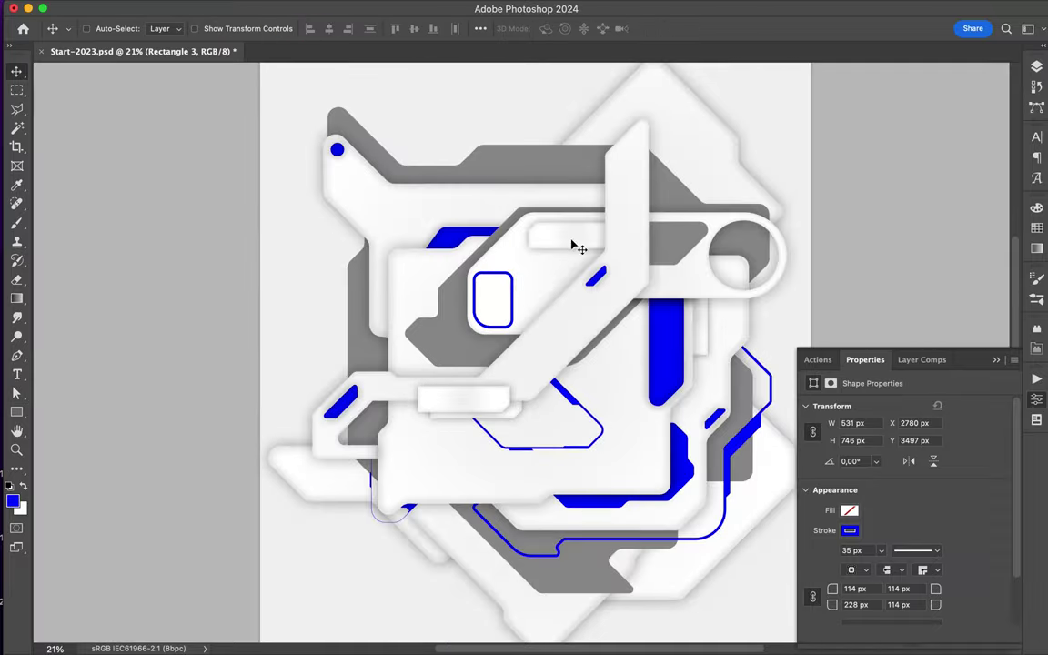
pyautogui.press('F7')
# Duplicate the rectangle and shrink the copies into three small blue dots inside it
pyautogui.hotkey('ctrl', 'j')
pyautogui.hotkey('ctrl', 't')
pyautogui.moveTo(512, 326)
pyautogui.mouseDown()
pyautogui.moveTo(480, 285)
pyautogui.moveTo(499, 266)
pyautogui.moveTo(501, 311)
pyautogui.mouseUp()
pyautogui.press('Return')
pyautogui.scroll(1, 507, 273)
pyautogui.scroll(1, 506, 269)
pyautogui.scroll(-1, 554, 307)
pyautogui.scroll(-1, 502, 367)
pyautogui.hotkey('ctrl', 't')
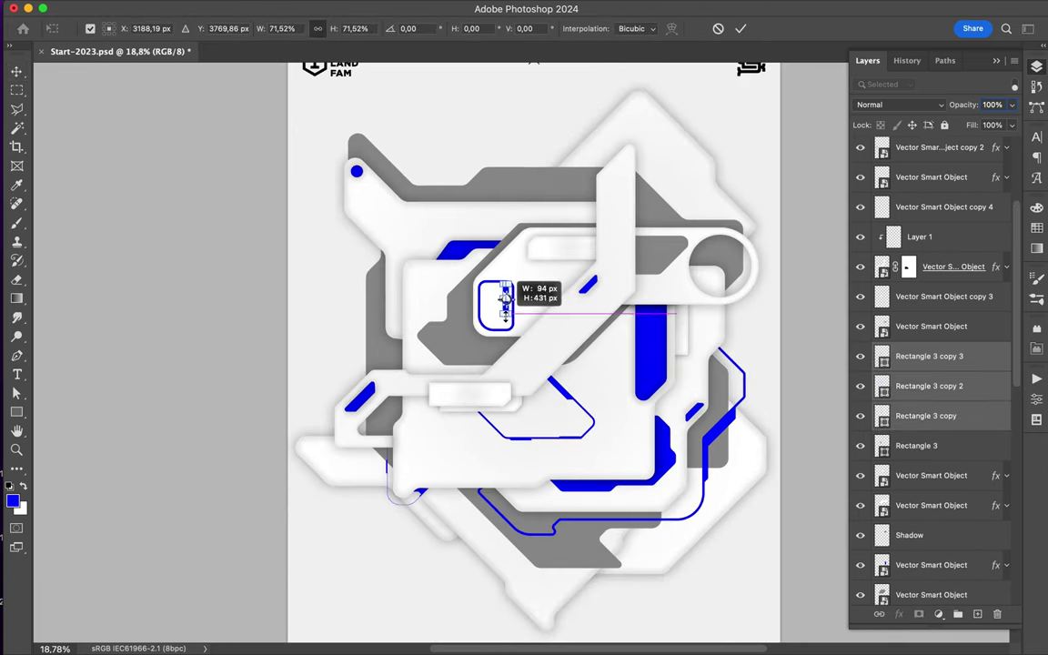
# Confirm the dots' size, then duplicate a grey shape and send the copy to the back
pyautogui.press('Return')
pyautogui.keyDown('ctrl'); pyautogui.click(596, 549); pyautogui.keyUp('ctrl')
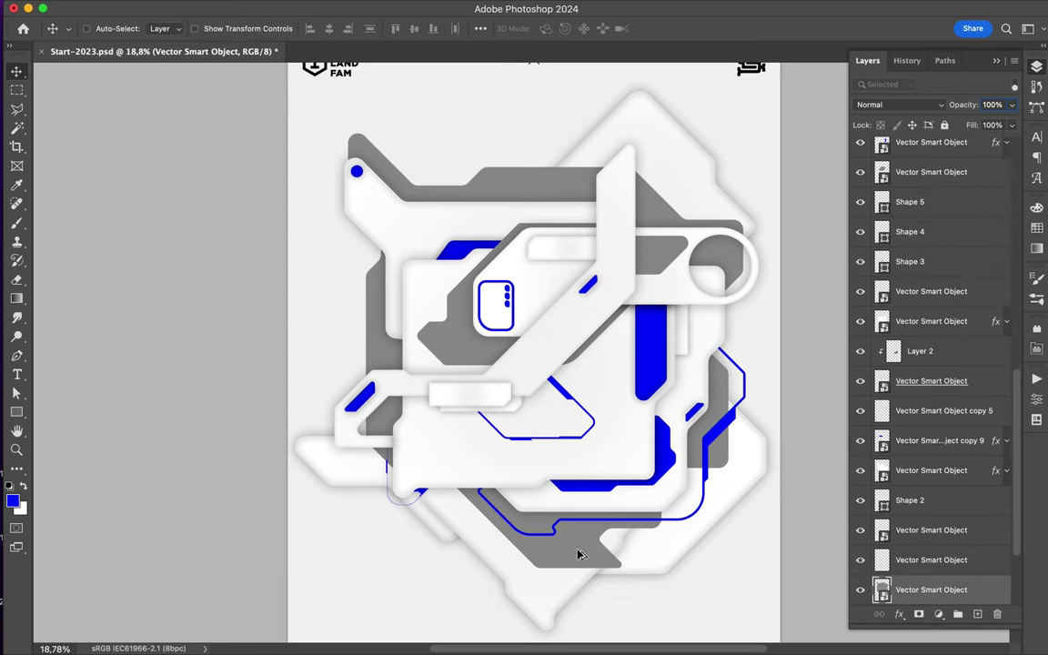
pyautogui.hotkey('ctrl', 'j')
pyautogui.hotkey('ctrl', 't')
pyautogui.press('Return')
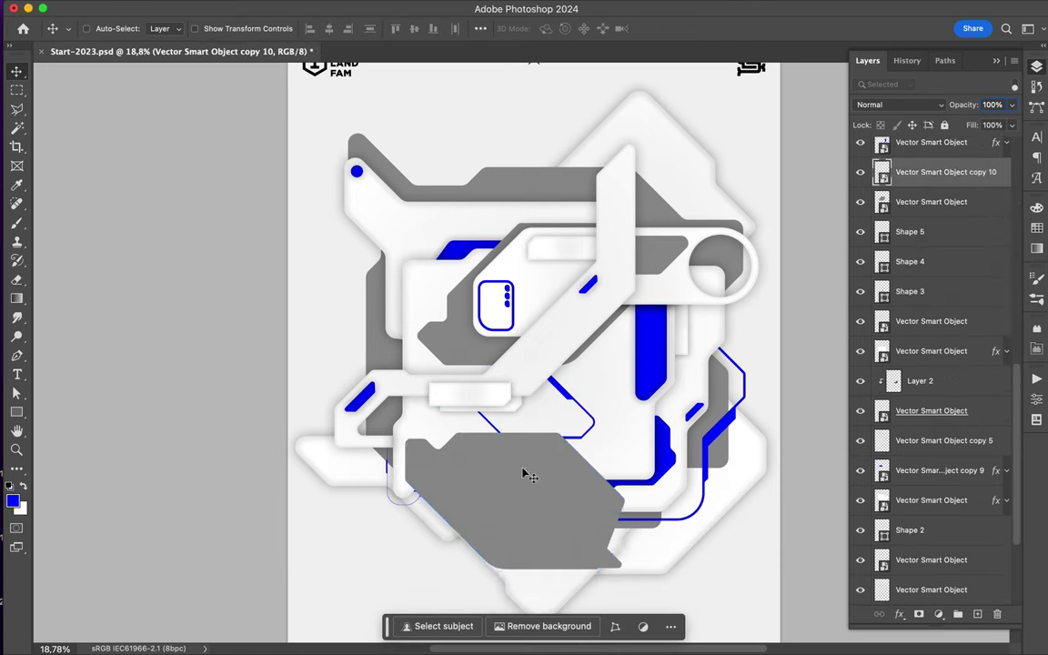
pyautogui.hotkey('ctrl', 'shift', '[')
# Move the lower grey shape down-left and nudge another grey shape upward
pyautogui.keyDown('ctrl'); pyautogui.click(578, 571); pyautogui.keyUp('ctrl')
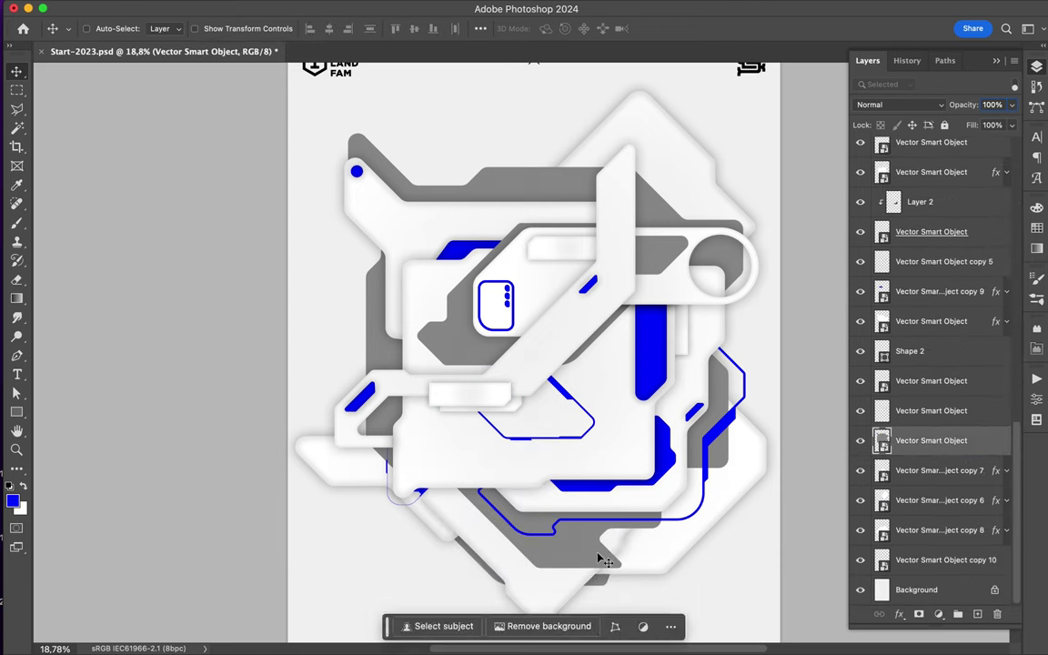
pyautogui.keyDown('ctrl'); pyautogui.click(559, 585); pyautogui.keyUp('ctrl')
pyautogui.moveTo(567, 592); pyautogui.dragTo(591, 598)
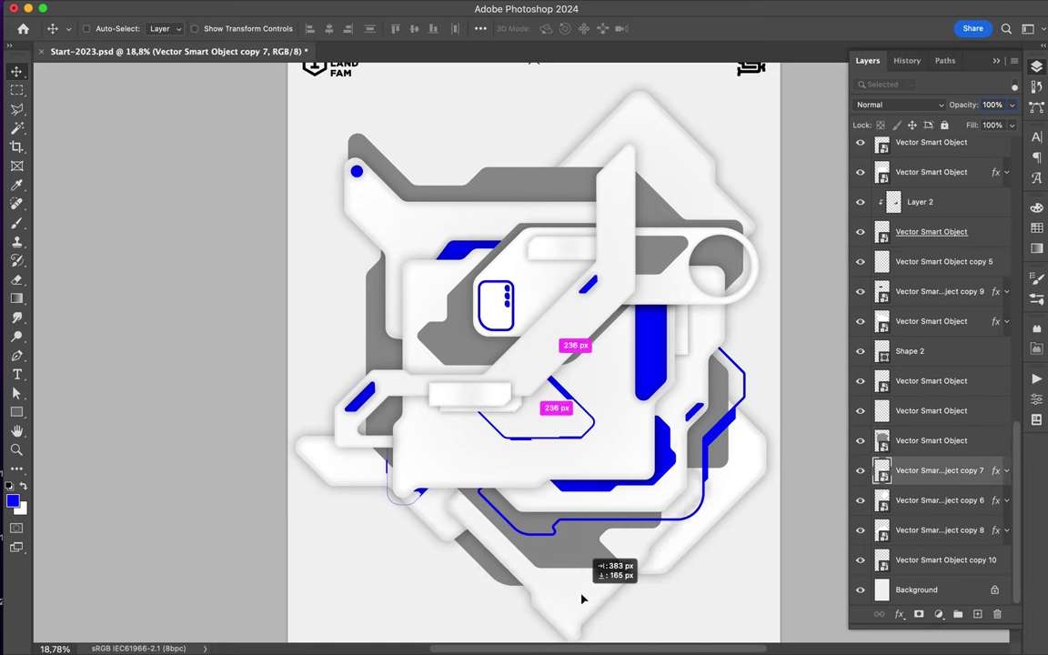
pyautogui.keyDown('ctrl'); pyautogui.click(725, 464); pyautogui.keyUp('ctrl')
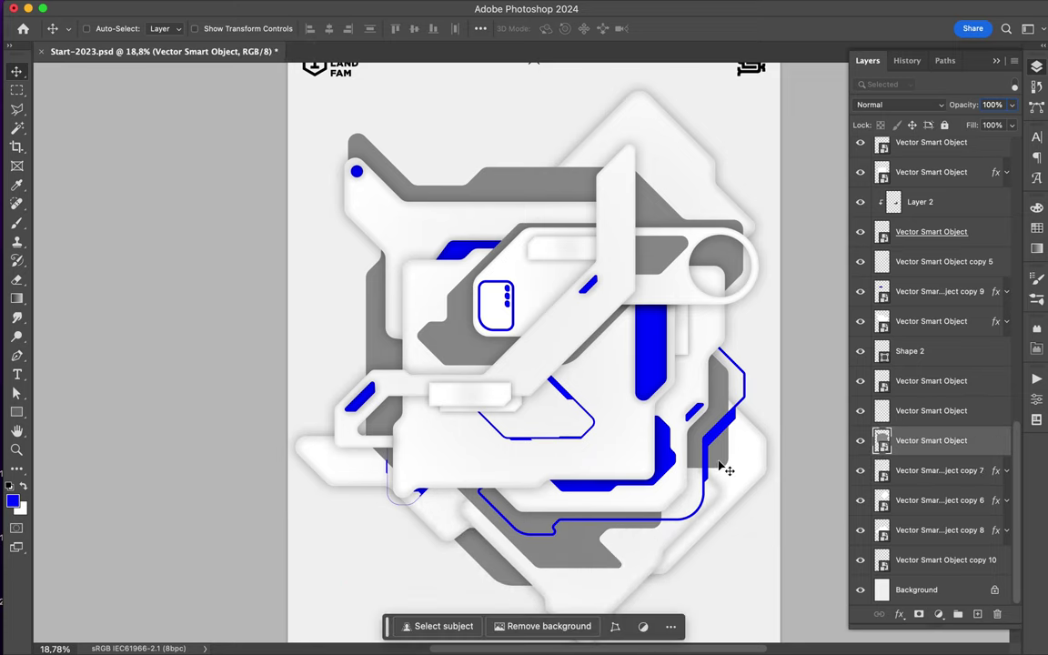
pyautogui.moveTo(716, 412); pyautogui.dragTo(716, 263)
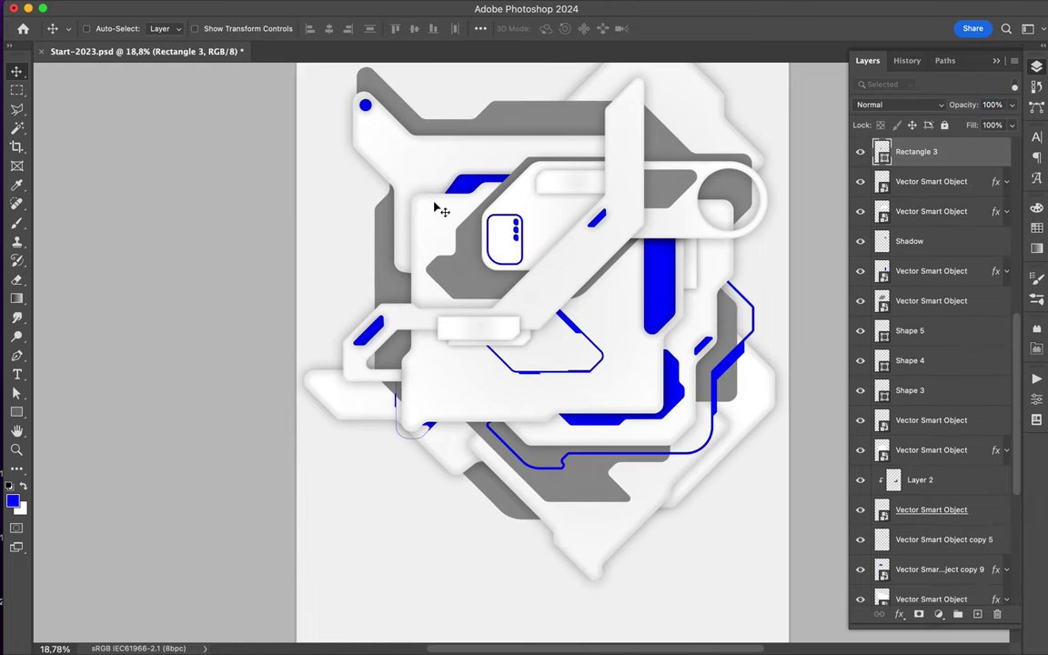
# Duplicate the small blue accent, try rotating the copy 135°, then delete it
pyautogui.hotkey('ctrl', 'j')
pyautogui.hotkey('ctrl', 'j')
pyautogui.hotkey('ctrl', 'j')
pyautogui.scroll(2, 491, 262)
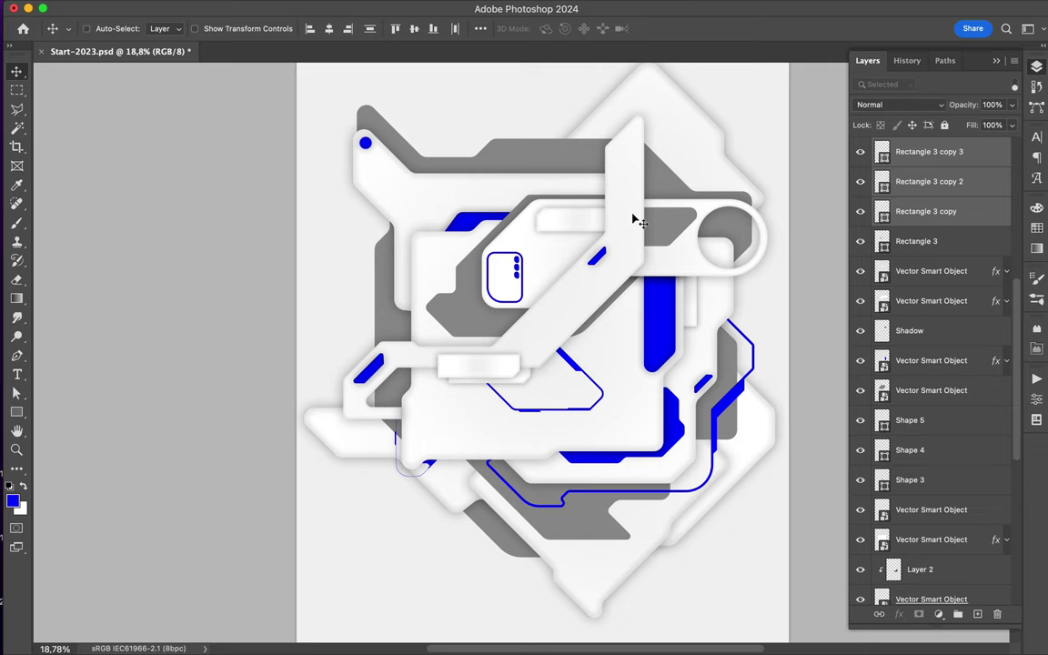
pyautogui.scroll(-2, 634, 218)
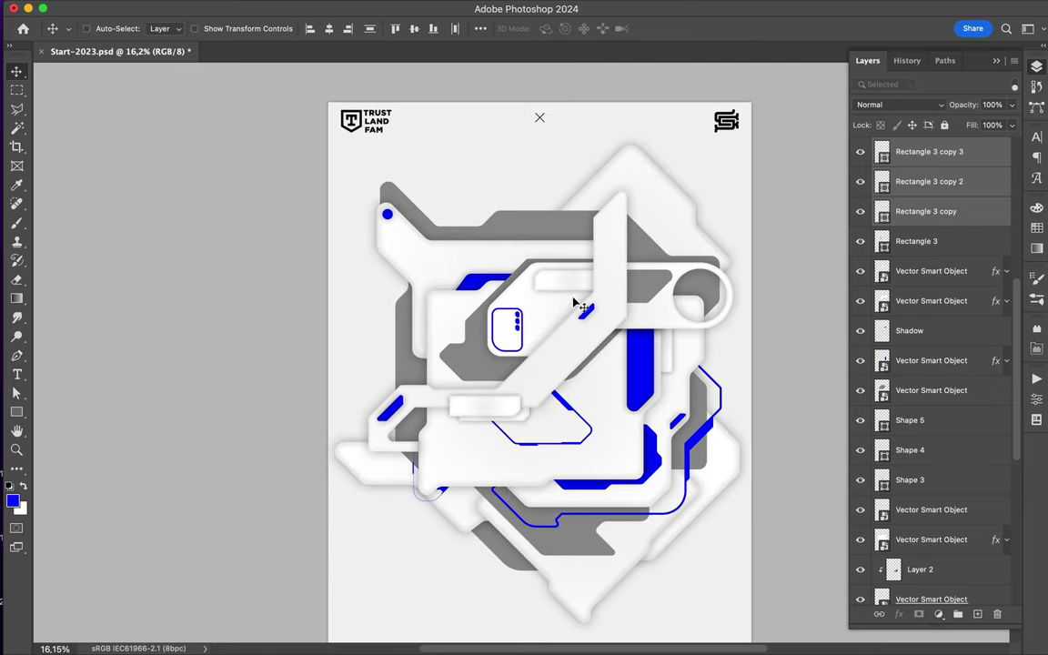
pyautogui.keyDown('ctrl'); pyautogui.click(592, 321); pyautogui.keyUp('ctrl')
pyautogui.hotkey('ctrl', 'j')
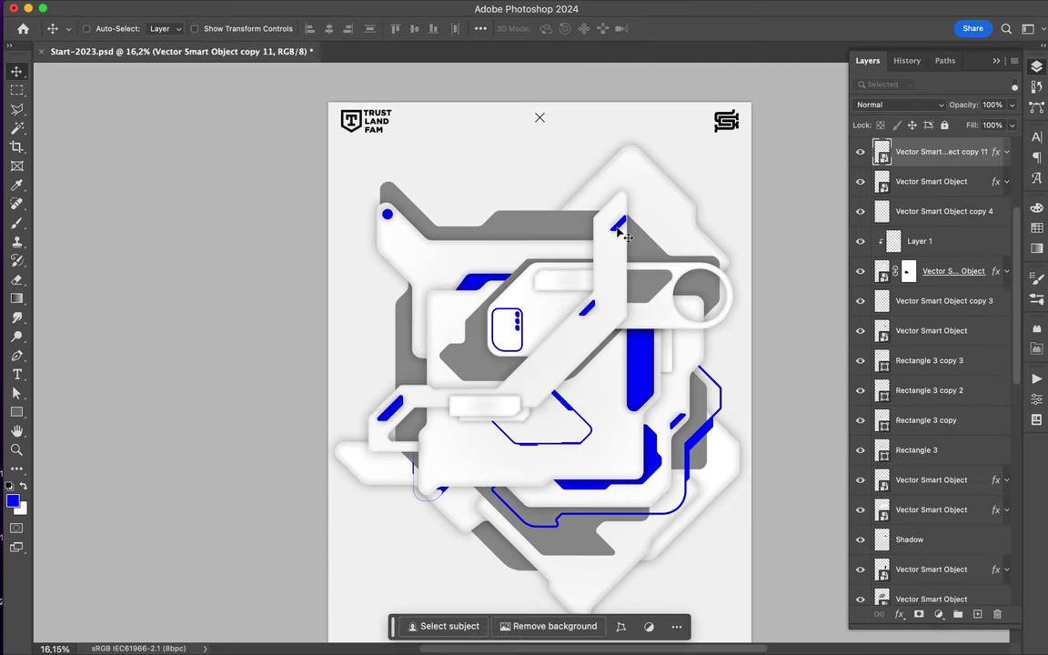
pyautogui.hotkey('ctrl', 't')
pyautogui.moveTo(637, 182); pyautogui.dragTo(718, 262)
pyautogui.press('Escape')
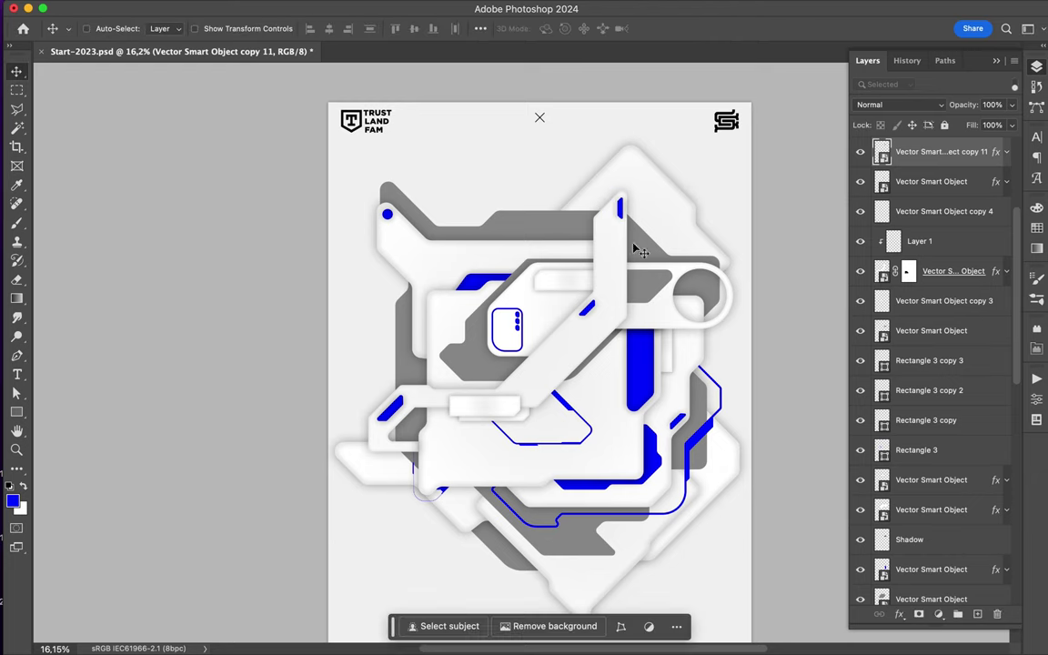
pyautogui.press('Delete')
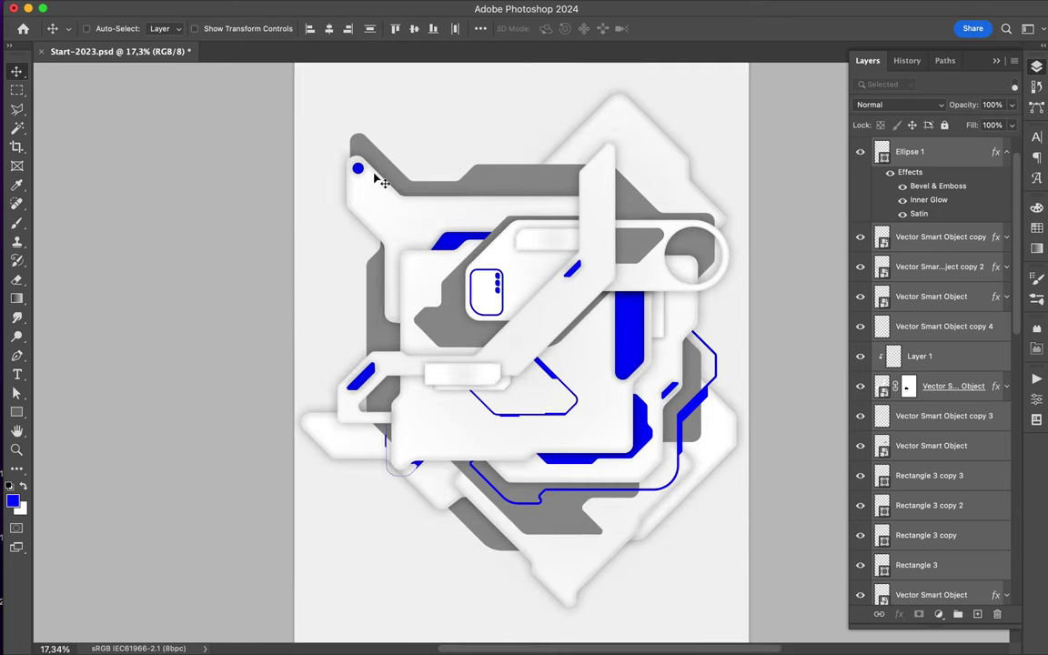
# Draw an angled Pen shape line with no fill and a 9 px blue stroke
pyautogui.press('p')
pyautogui.click(584, 201)
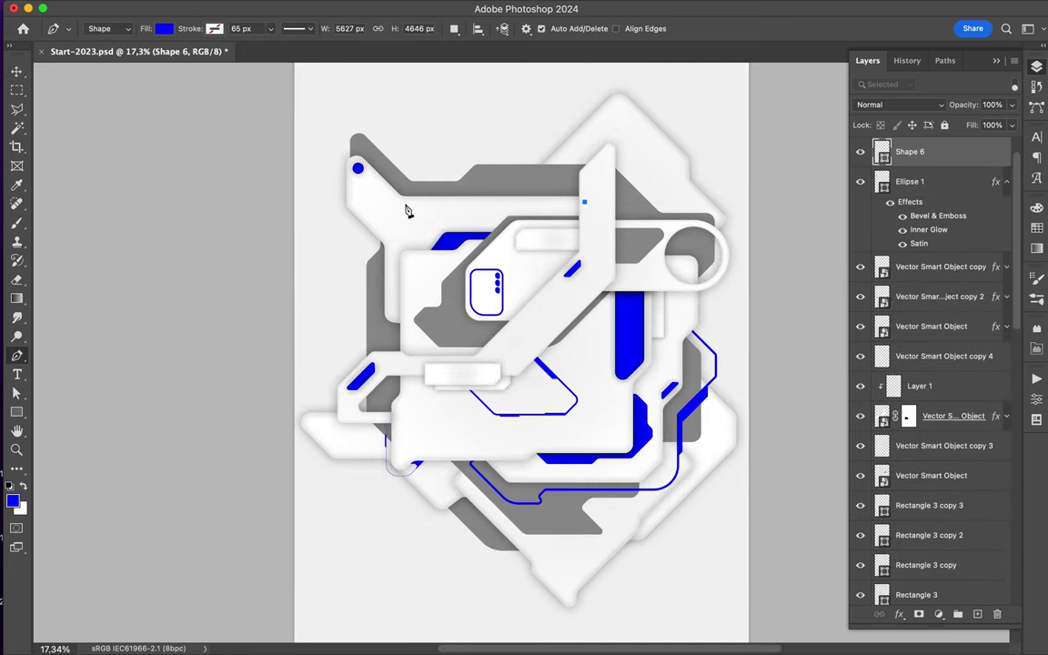
pyautogui.click(385, 193)
pyautogui.click(413, 222)
pyautogui.click(532, 222)
pyautogui.press('a')
pyautogui.click(271, 28)
pyautogui.click(136, 105)
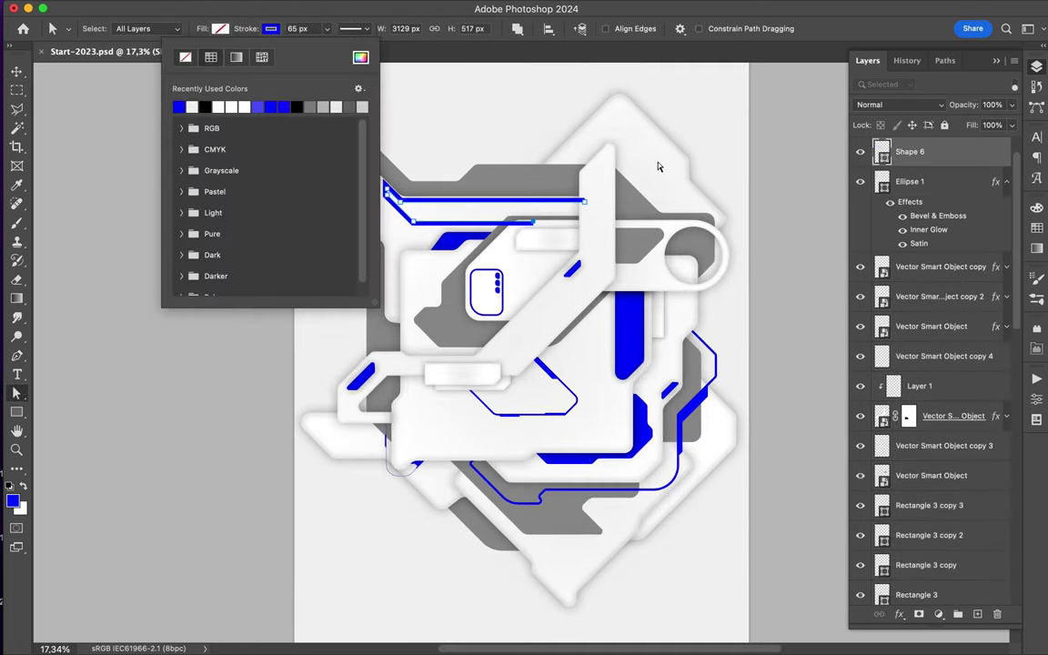
pyautogui.write('9')
pyautogui.press('Return')
# Move the Shape 6 line layer down below the smart objects
pyautogui.moveTo(909, 151)
pyautogui.mouseDown()
pyautogui.moveTo(924, 472)
pyautogui.moveTo(924, 293)
pyautogui.mouseUp()
pyautogui.scroll(10, 928, 364)
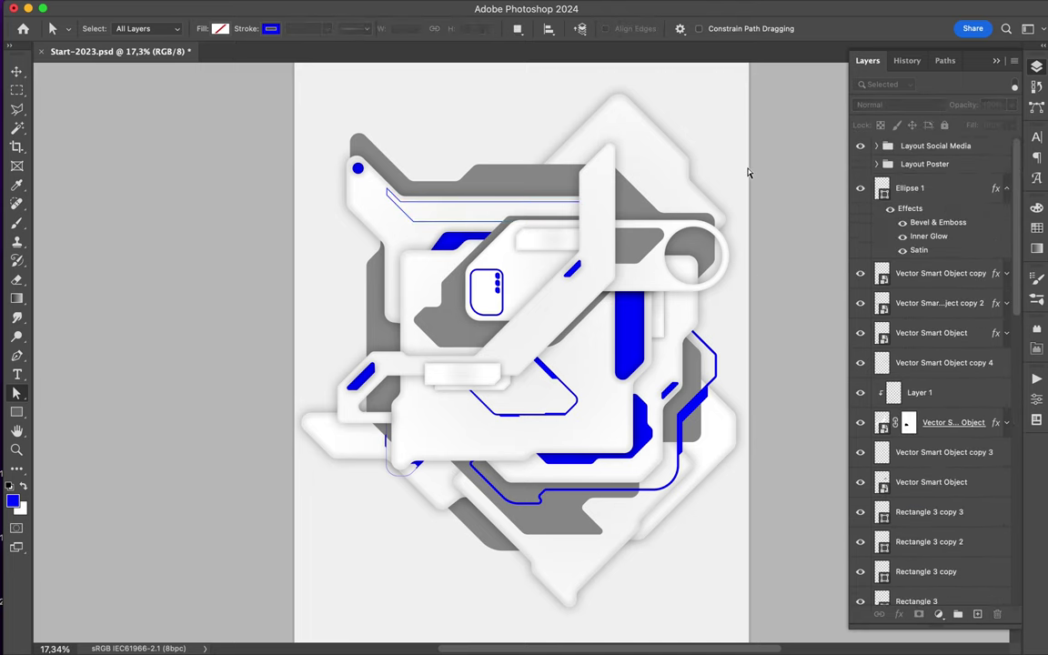
pyautogui.click(534, 225)
pyautogui.scroll(3, 413, 293)
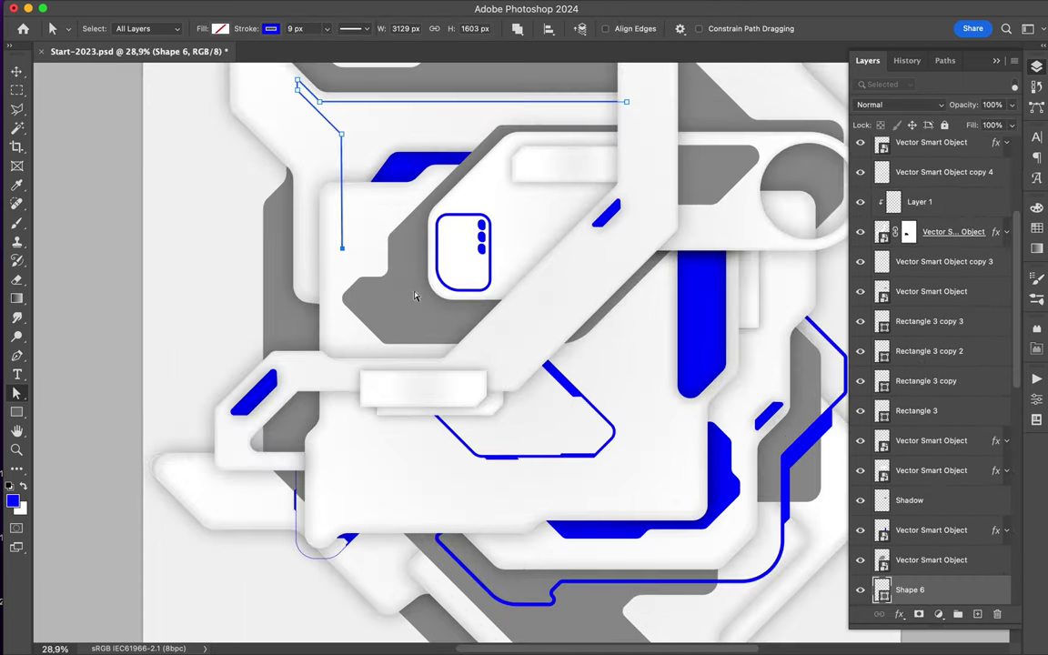
pyautogui.scroll(3, 373, 273)
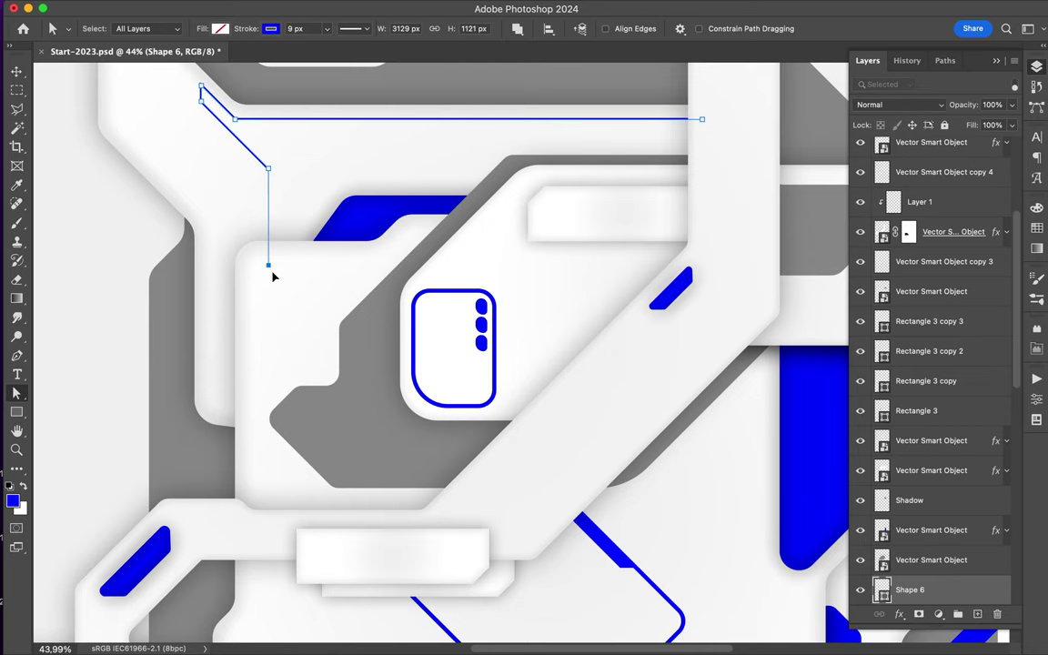
pyautogui.scroll(-1, 272, 277)
pyautogui.scroll(-2, 924, 495)
pyautogui.moveTo(924, 496); pyautogui.dragTo(931, 557)
pyautogui.scroll(-1, 631, 320)
pyautogui.scroll(-3, 598, 201)
pyautogui.scroll(2, 342, 178)
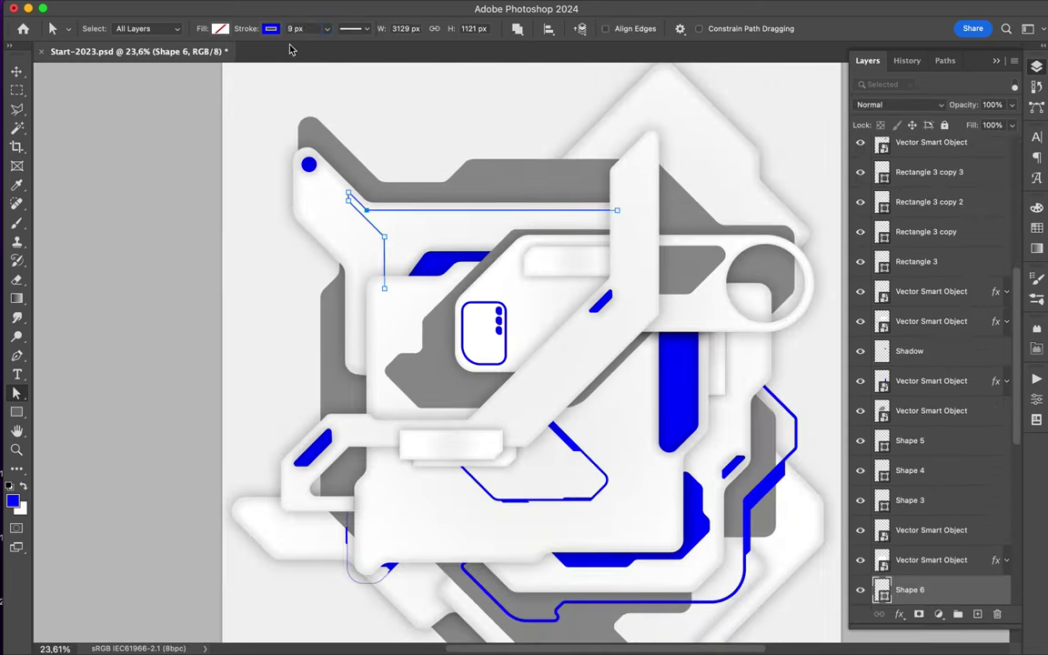
# Deselect the line path and create a new empty Layer 2
pyautogui.click(511, 121)
pyautogui.hotkey('ctrl', 'shift', 'alt', 'n')
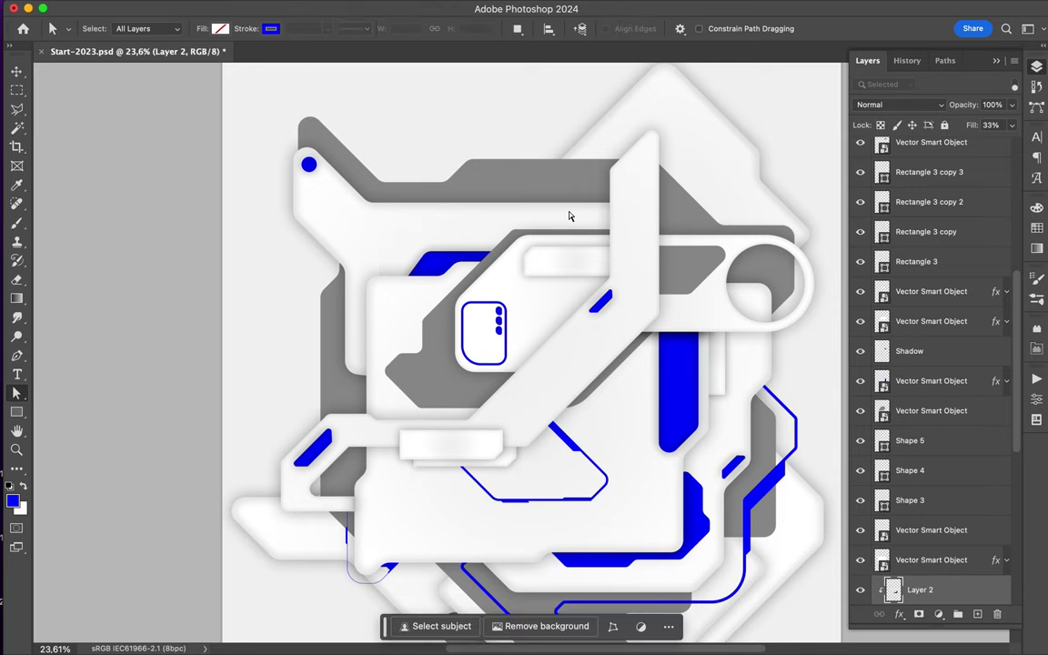
pyautogui.press('u')
pyautogui.click(218, 28)
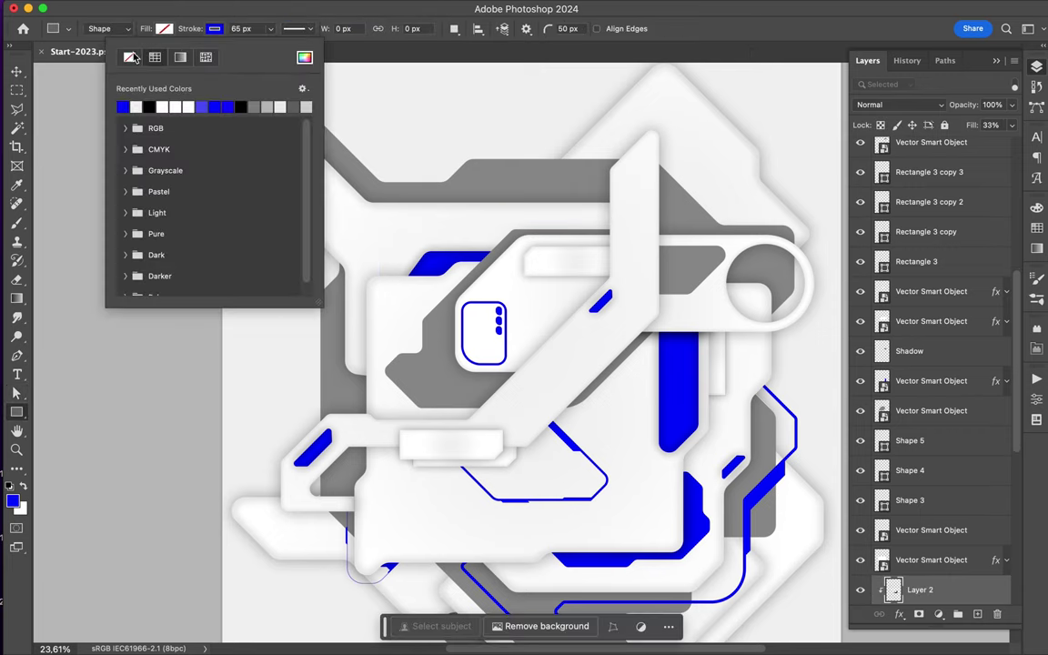
# Draw a long thin blue bar near the top and shorten it to about half length
pyautogui.moveTo(362, 210); pyautogui.dragTo(634, 222)
pyautogui.moveTo(362, 214); pyautogui.dragTo(494, 211)
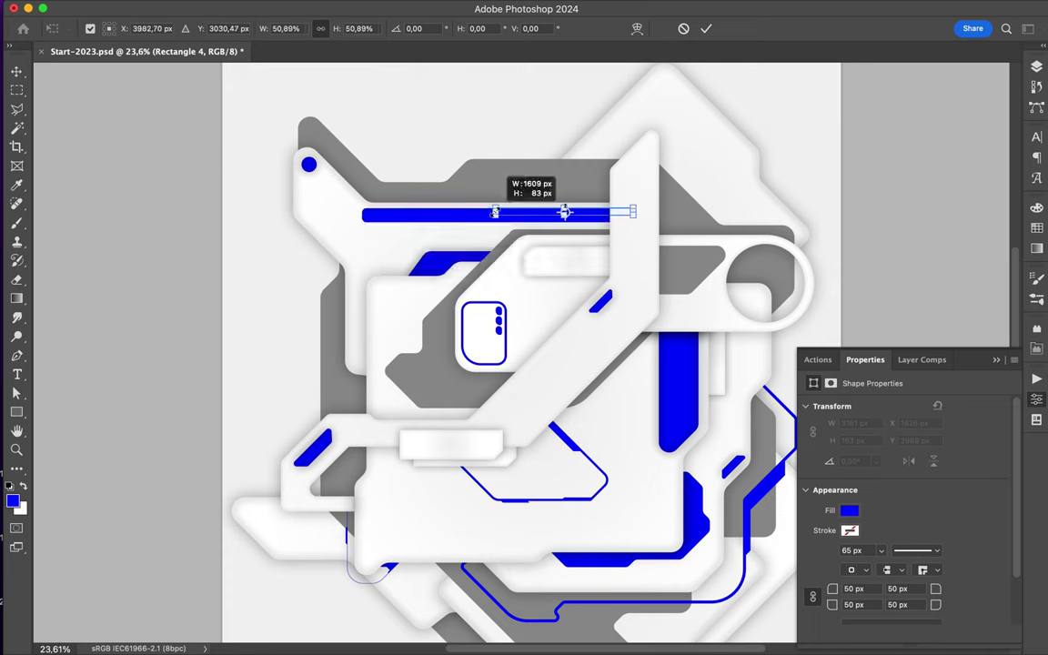
pyautogui.press('Return')
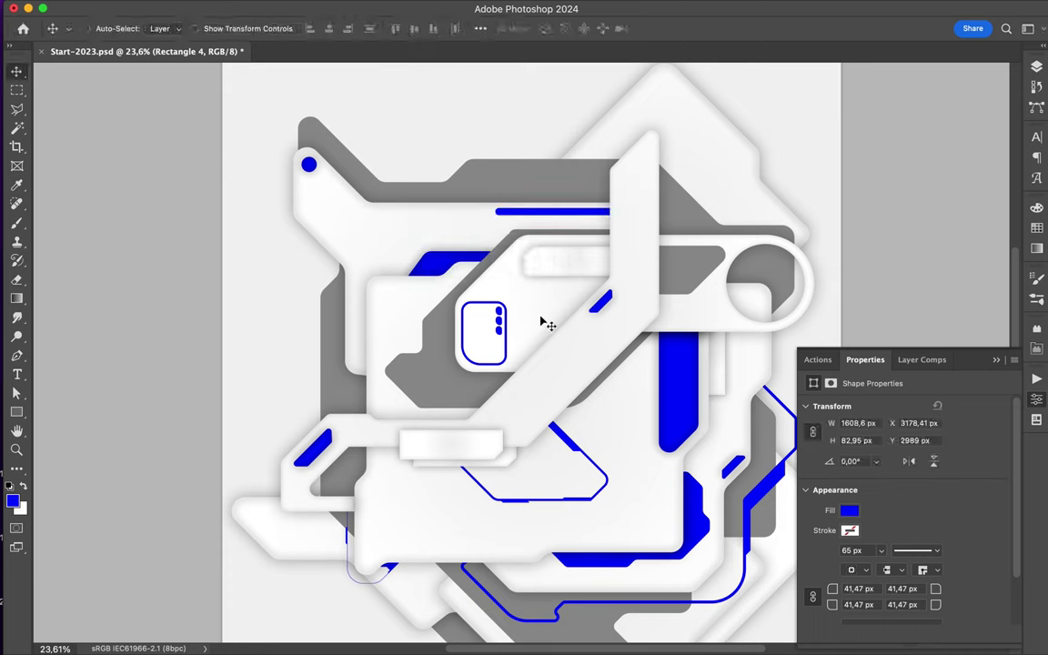
# Duplicate the blue bar and place a smaller stripe next to the first
pyautogui.hotkey('ctrl', 't')
pyautogui.press('Return')
pyautogui.moveTo(586, 226)
pyautogui.mouseDown()
pyautogui.moveTo(611, 212)
pyautogui.moveTo(589, 225)
pyautogui.mouseUp()
pyautogui.click(480, 28)
pyautogui.click(590, 208)
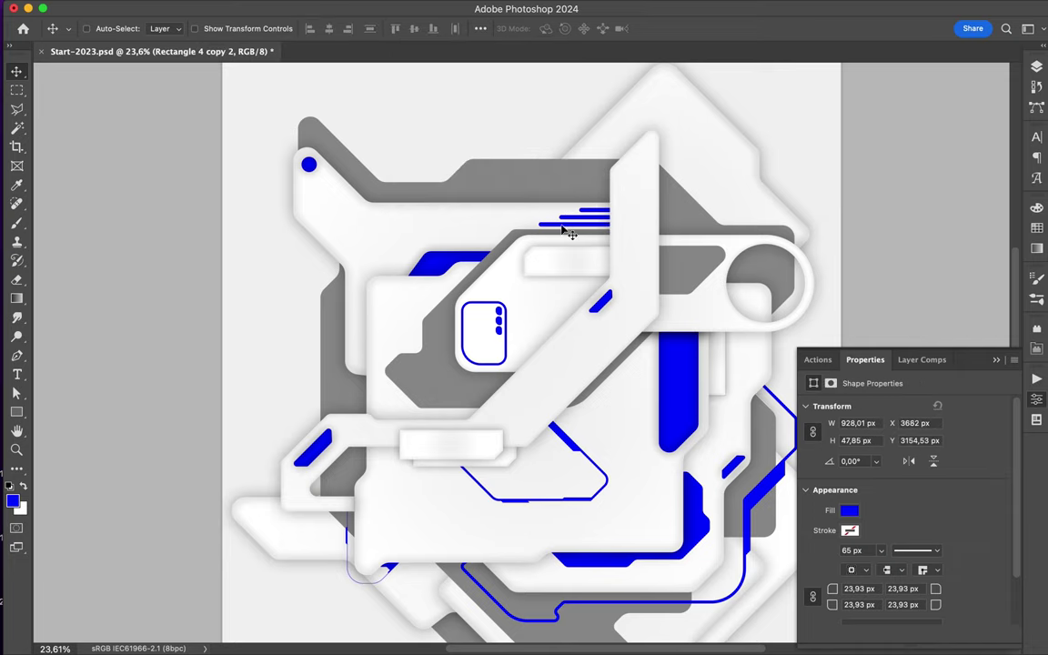
# Shrink the stripes to a smaller size and select all three stripe layers
pyautogui.scroll(-1, 567, 232)
pyautogui.hotkey('ctrl', 't')
pyautogui.moveTo(600, 223); pyautogui.dragTo(575, 241)
pyautogui.press('Return')
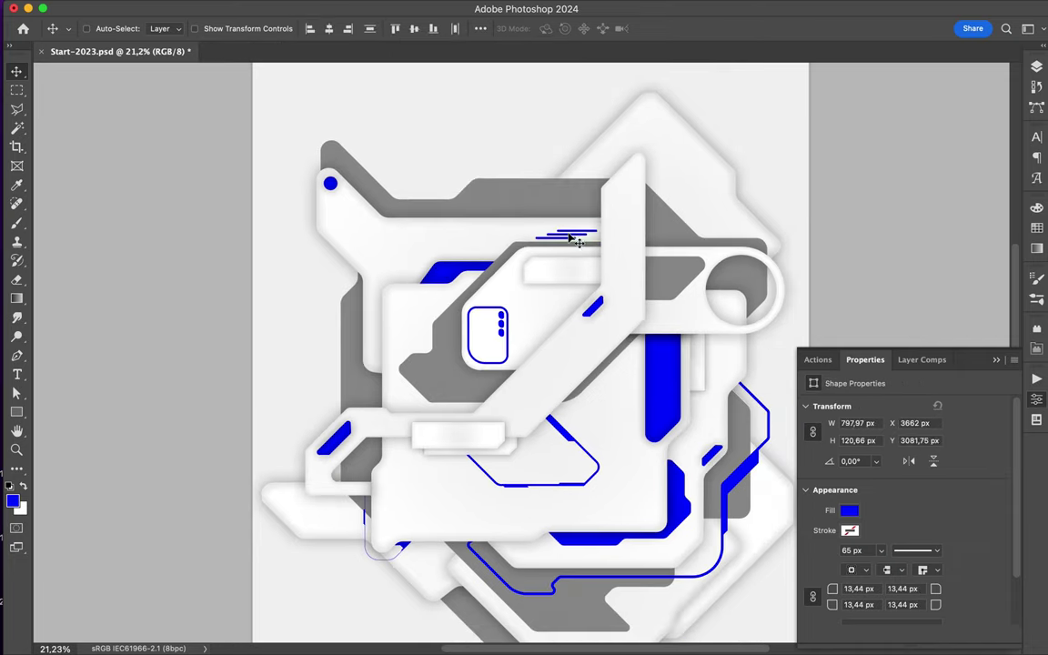
pyautogui.scroll(-4, 653, 266)
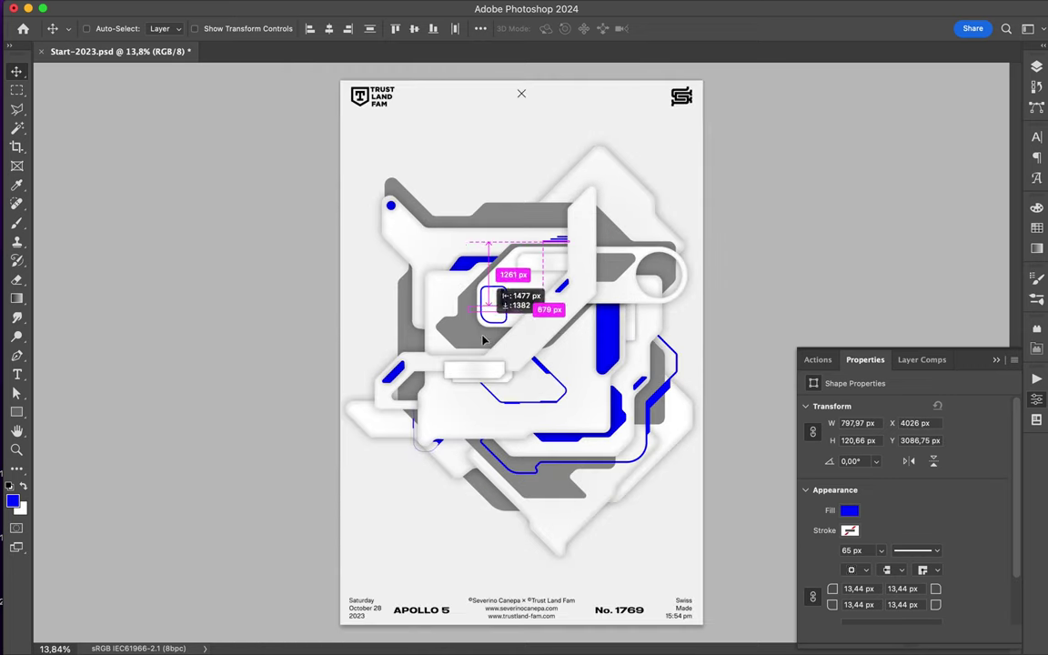
pyautogui.click(1036, 68)
pyautogui.hotkey('ctrl', 't')
# Copy the stripes onto the bottom grey area, with their layers just above Layer 2
pyautogui.press('Return')
pyautogui.moveTo(460, 474)
pyautogui.mouseDown()
pyautogui.moveTo(482, 391)
pyautogui.moveTo(464, 459)
pyautogui.mouseUp()
pyautogui.scroll(3, 484, 427)
pyautogui.scroll(1, 484, 427)
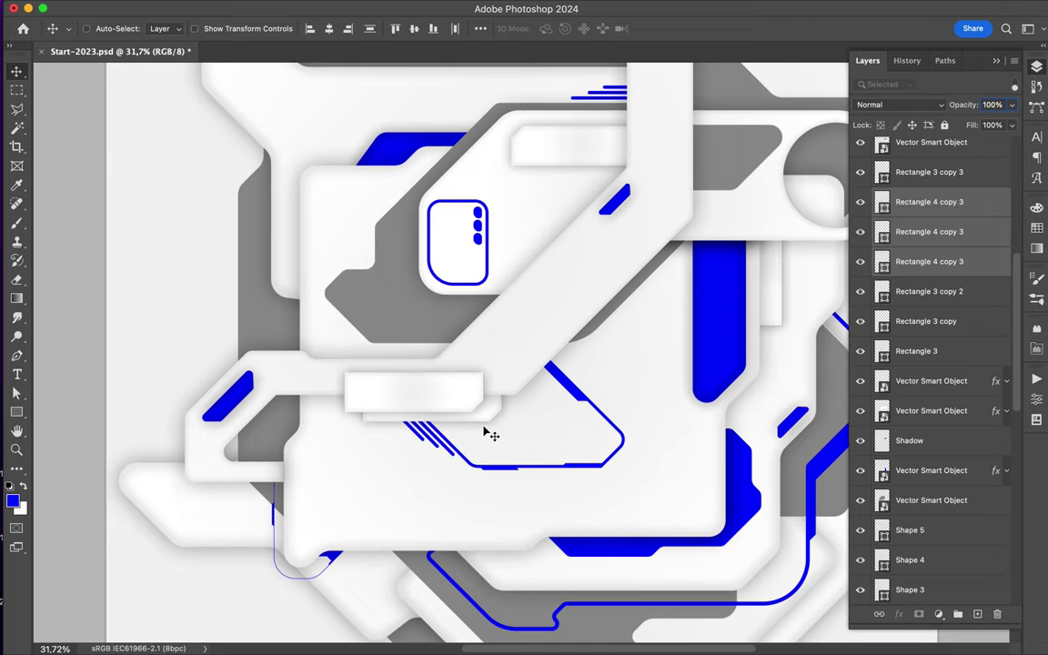
pyautogui.scroll(-4, 491, 454)
pyautogui.moveTo(489, 393); pyautogui.dragTo(543, 482)
pyautogui.scroll(2, 543, 482)
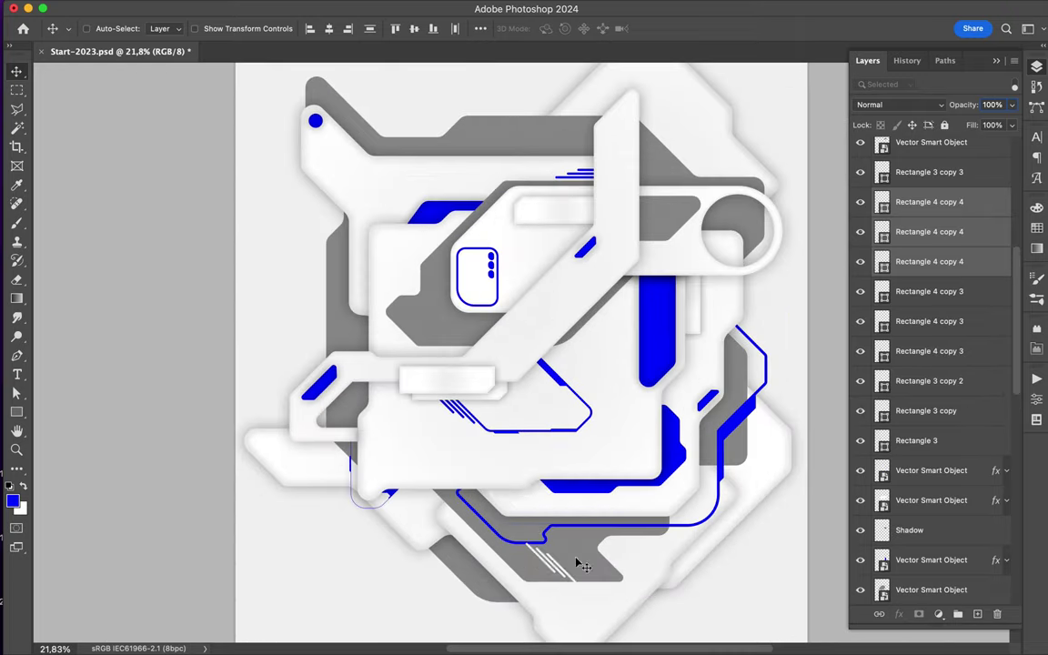
pyautogui.moveTo(928, 231); pyautogui.dragTo(928, 523)
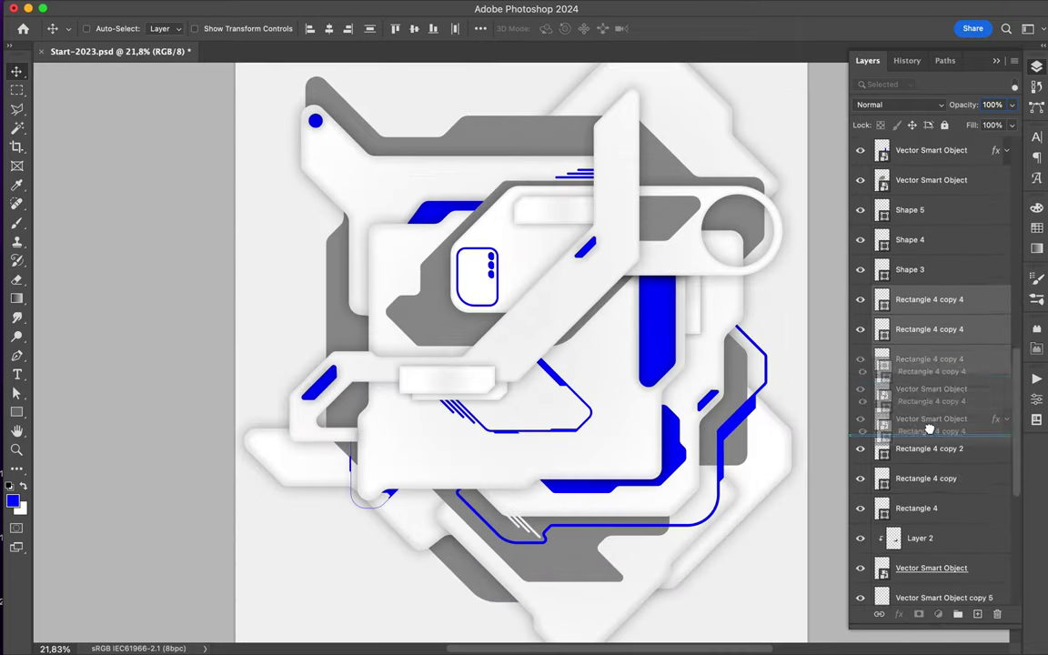
# Move the copied stripe layers beneath a smart object in the layer stack
pyautogui.scroll(2, 556, 545)
pyautogui.scroll(1, 557, 545)
pyautogui.scroll(-2, 929, 363)
pyautogui.moveTo(929, 273); pyautogui.dragTo(929, 465)
pyautogui.scroll(-3, 553, 489)
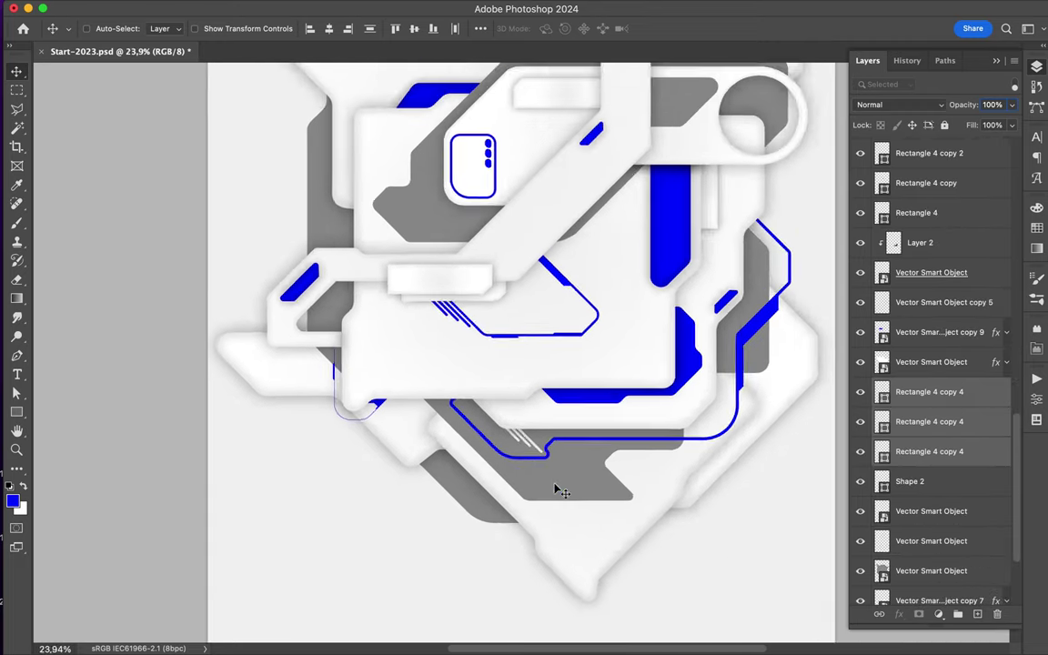
pyautogui.scroll(-1, 557, 491)
# Duplicate the stripes toward the upper left and move the new layers lower in the stack
pyautogui.moveTo(557, 491)
pyautogui.mouseDown()
pyautogui.moveTo(582, 366)
pyautogui.moveTo(351, 193)
pyautogui.mouseUp()
pyautogui.press('a')
pyautogui.press('v')
pyautogui.scroll(2, 518, 354)
pyautogui.scroll(-1, 582, 366)
pyautogui.scroll(-3, 932, 360)
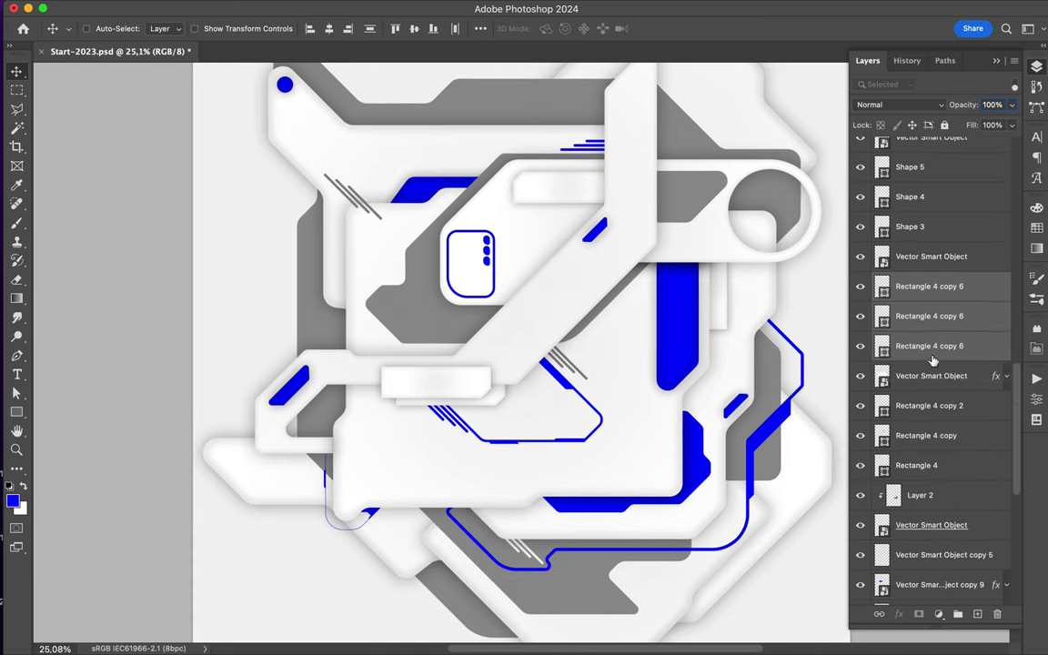
pyautogui.moveTo(932, 360); pyautogui.dragTo(918, 354)
pyautogui.scroll(-1, 520, 351)
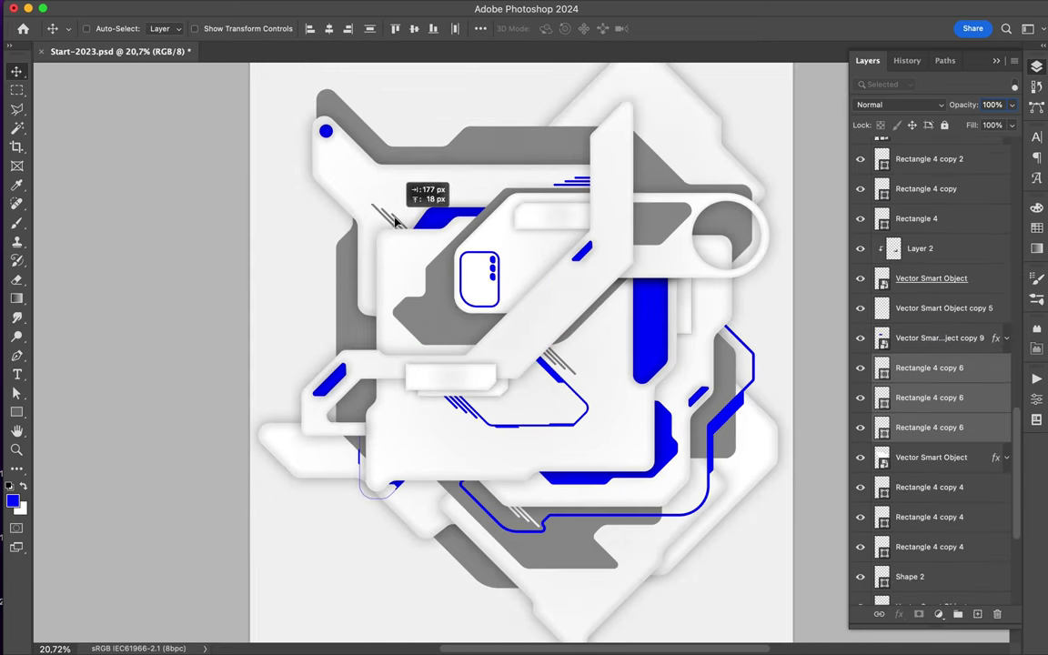
pyautogui.scroll(-1, 550, 387)
# Place another, narrower stripe copy near the right side of the poster
pyautogui.keyDown('alt'); pyautogui.moveTo(496, 324); pyautogui.dragTo(667, 273); pyautogui.keyUp('alt')
pyautogui.hotkey('ctrl', 't')
pyautogui.press('Return')
pyautogui.scroll(-1, 706, 323)
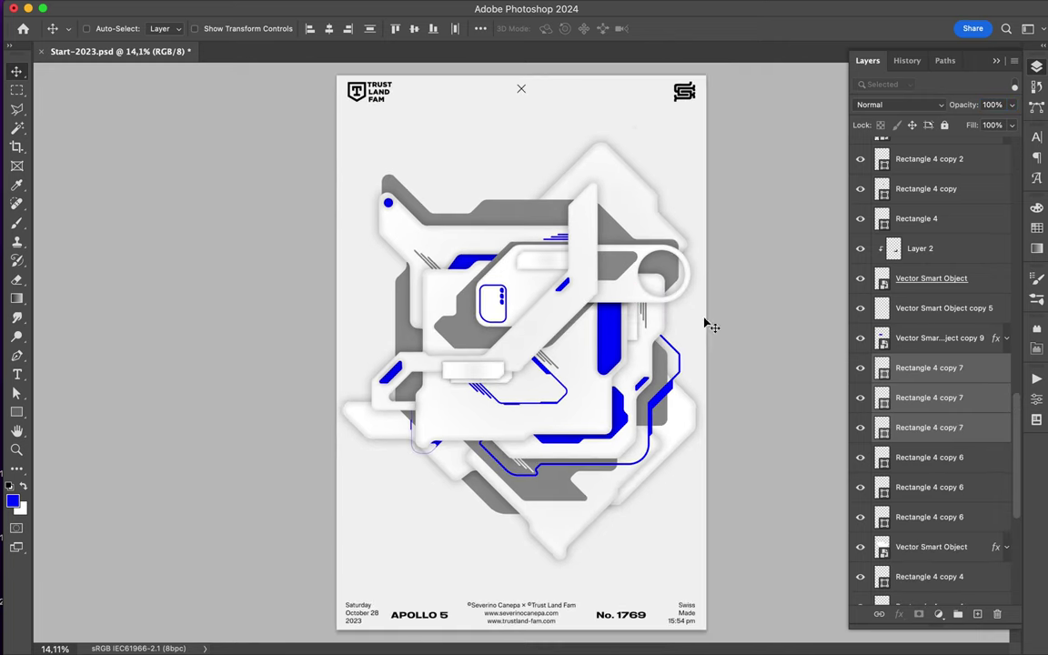
pyautogui.scroll(3, 436, 267)
# Enlarge the top-left diagonal stripes
pyautogui.hotkey('ctrl', 't')
pyautogui.moveTo(290, 129); pyautogui.dragTo(320, 192)
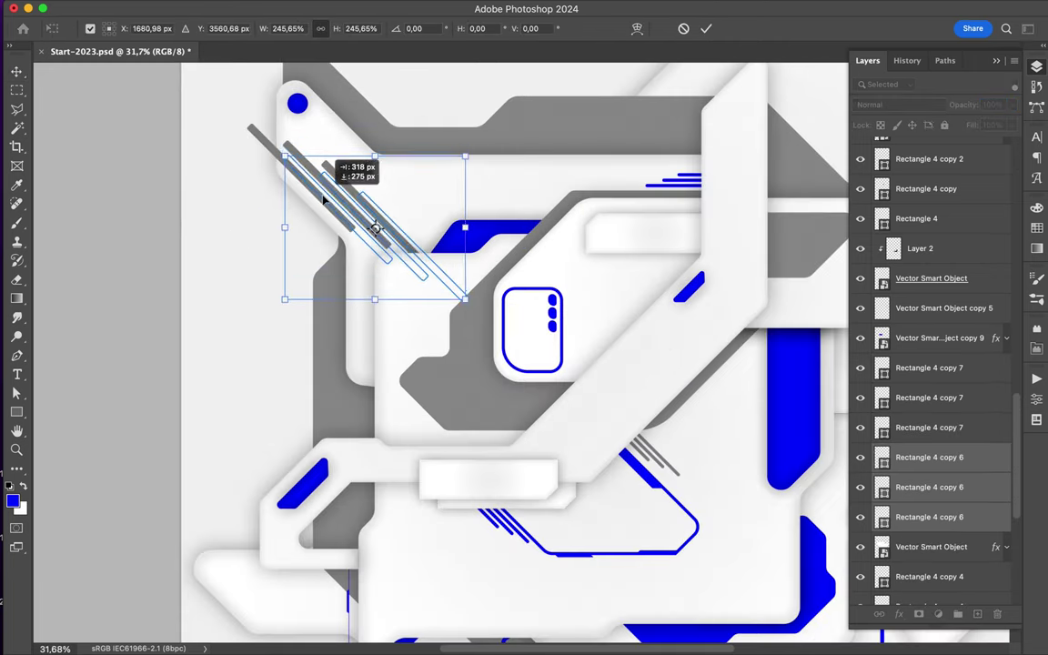
pyautogui.press('Return')
pyautogui.press('u')
pyautogui.scroll(-3, 334, 212)
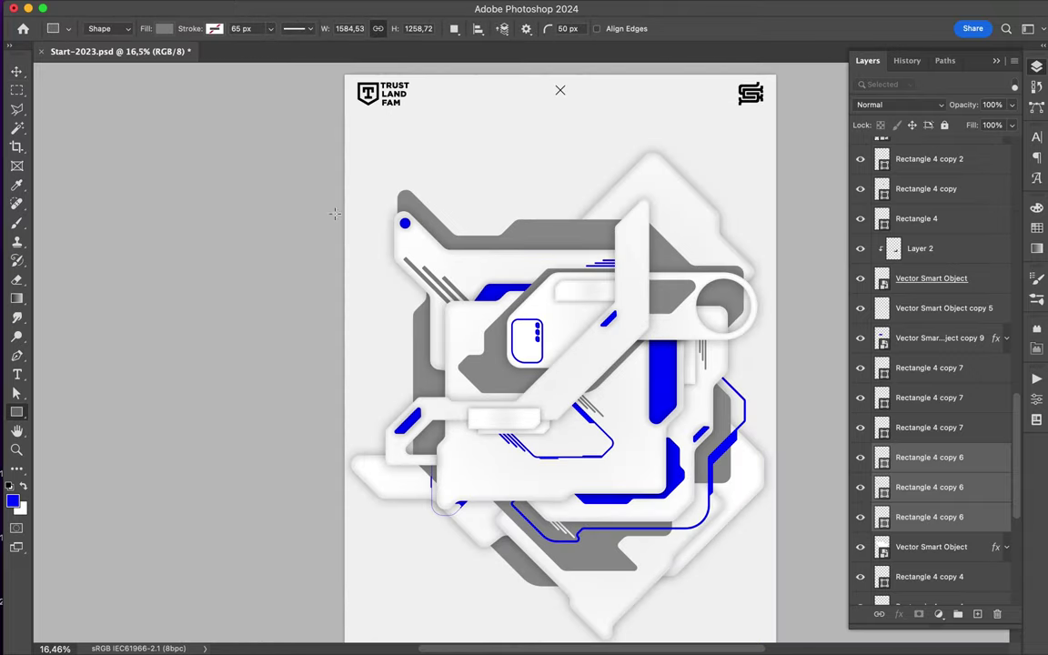
pyautogui.scroll(3, 510, 444)
pyautogui.press('v')
# Enlarge the lower diagonal stripes and shift them left, tucked under the white block
pyautogui.hotkey('ctrl', 't')
pyautogui.moveTo(523, 484); pyautogui.dragTo(486, 488)
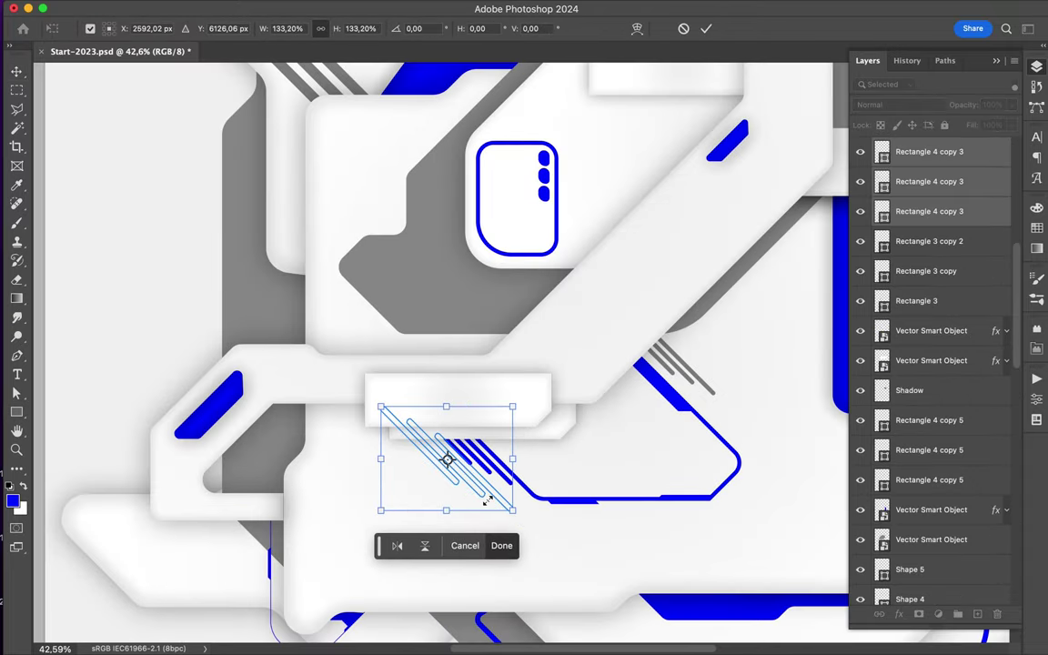
pyautogui.press('Return')
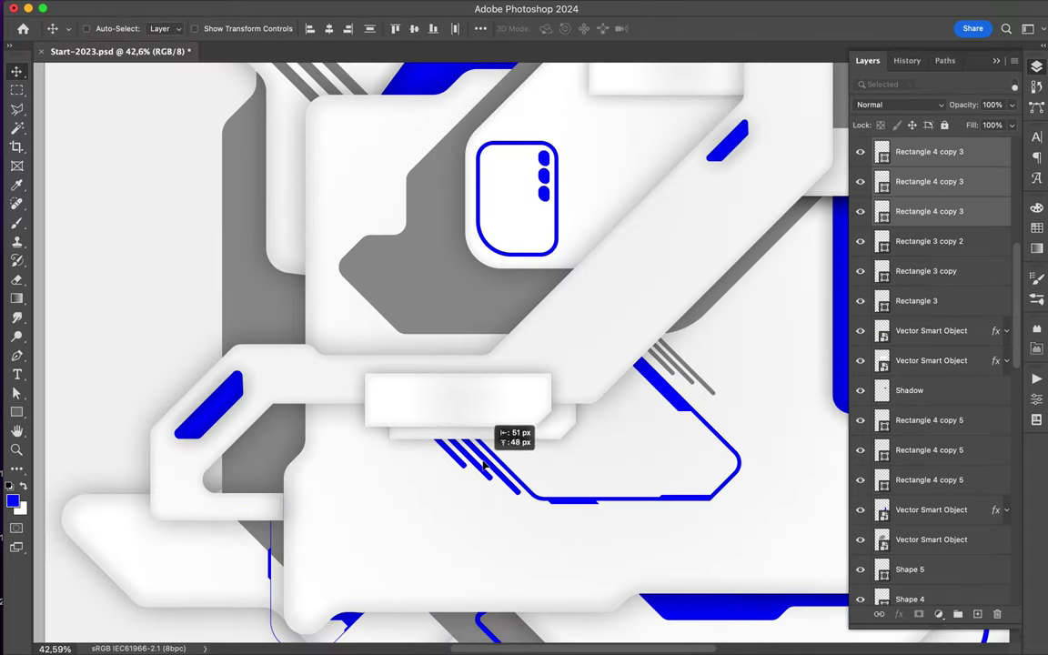
pyautogui.scroll(-3, 485, 463)
pyautogui.hotkey('ctrl', 't')
pyautogui.press('Return')
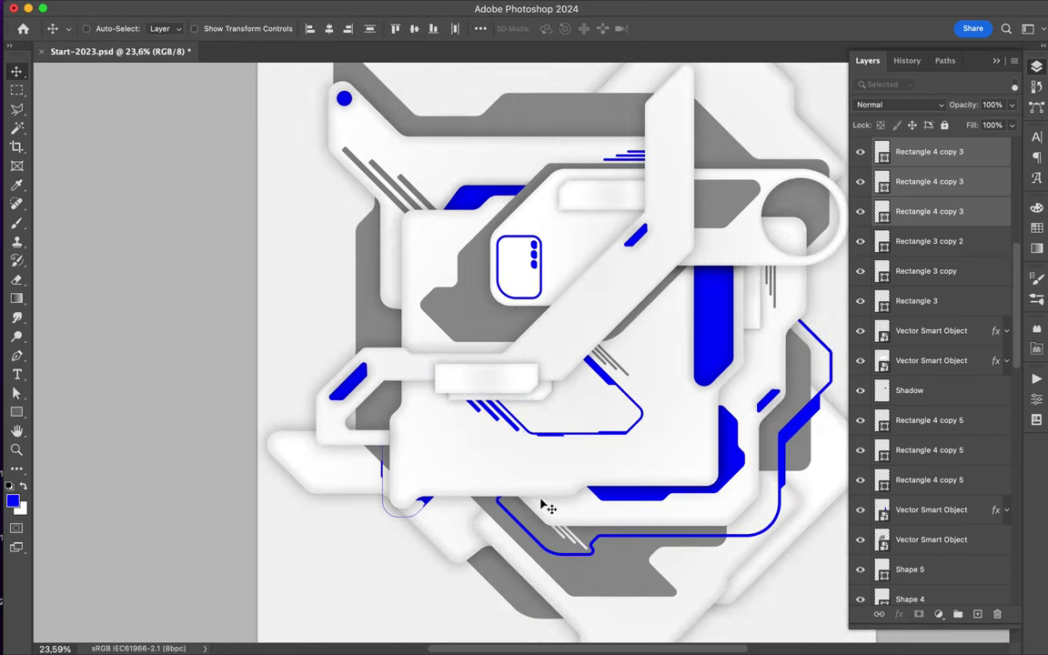
pyautogui.scroll(-3, 546, 506)
pyautogui.scroll(-3, 546, 506)
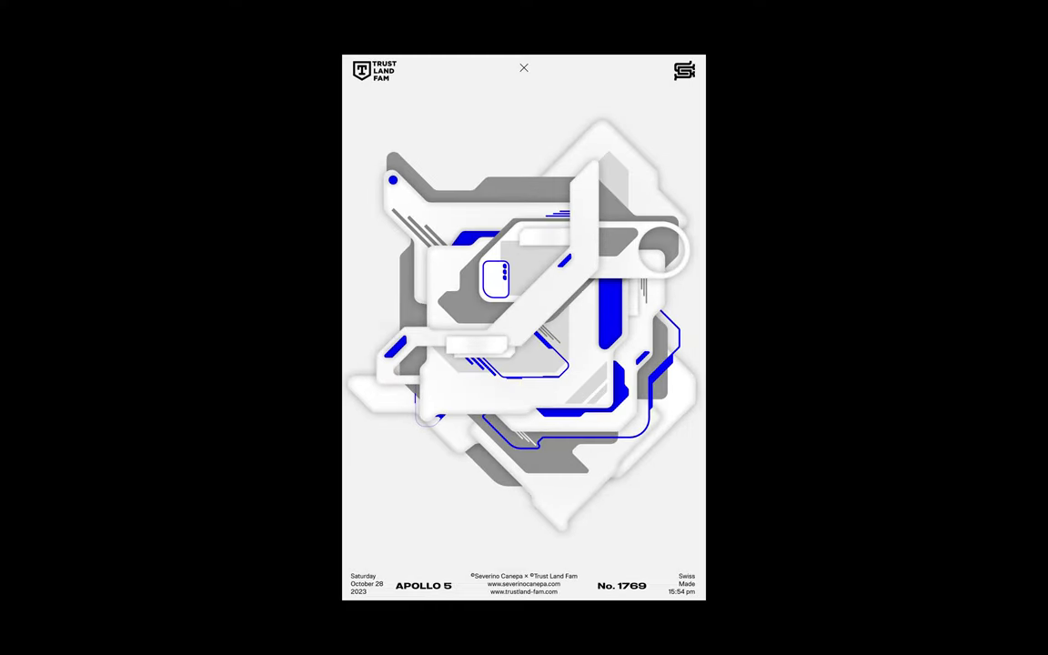